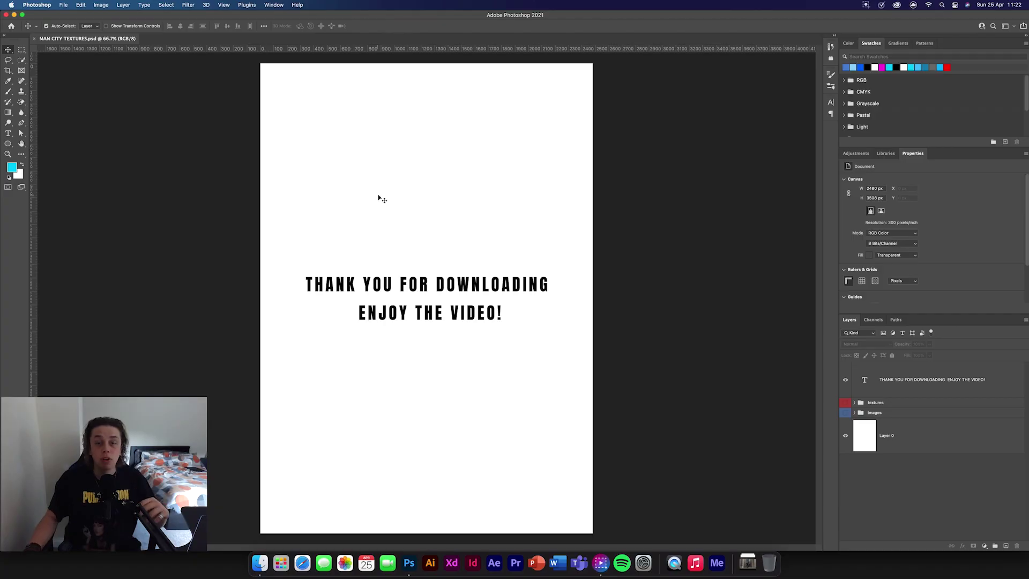
- Look through the textures group, then hide the thank-you text layer and show the textures and images groups
left_click(854, 403)
scroll(857, 424, "down", 4)
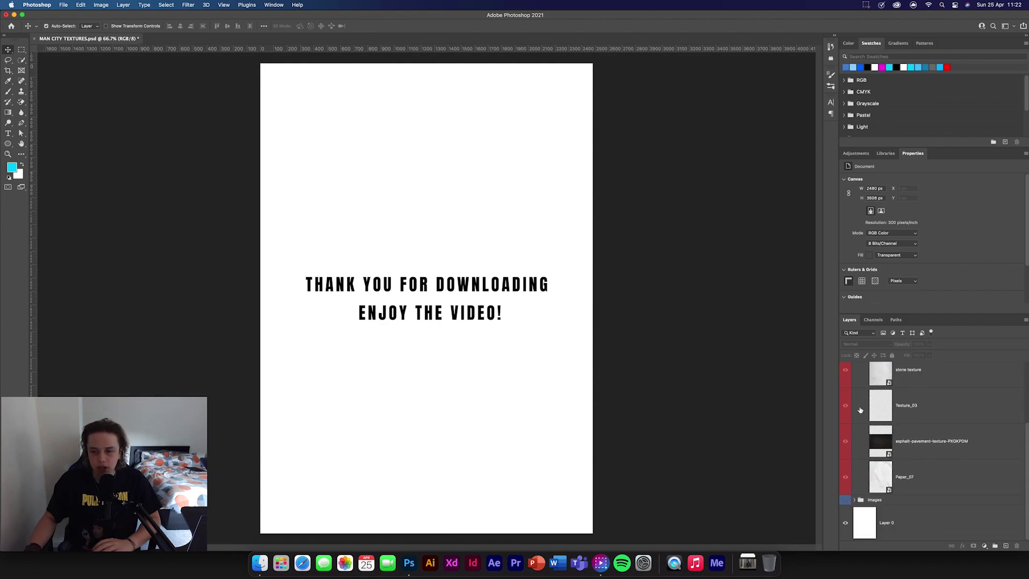
scroll(856, 407, "up", 4)
left_click(860, 405)
left_click(855, 403)
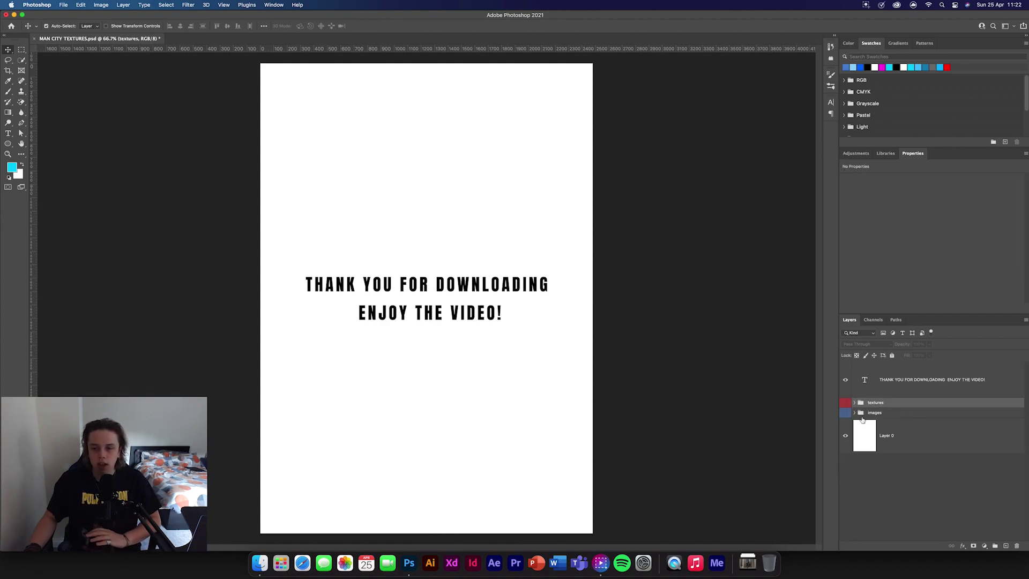
left_click(847, 381)
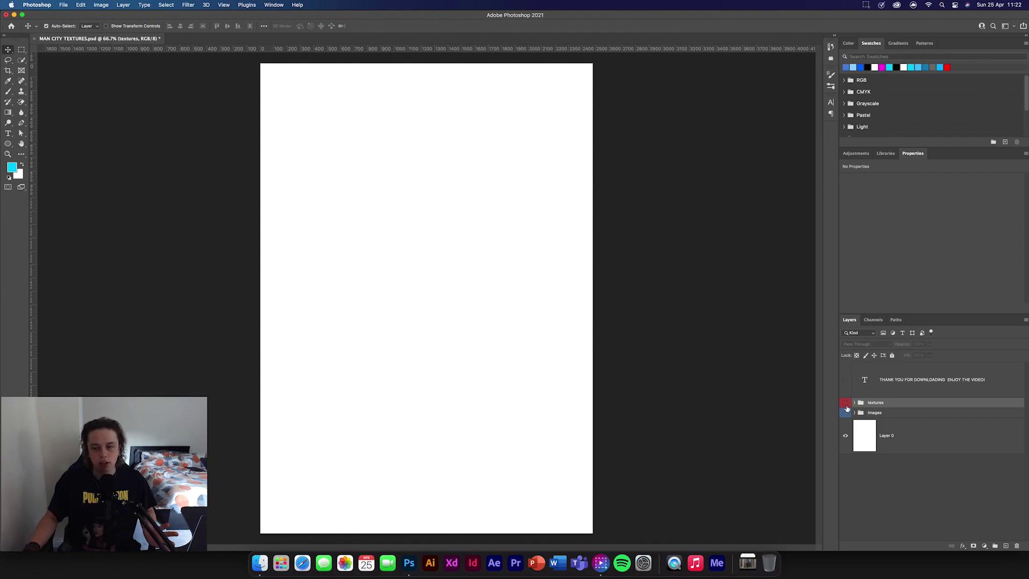
left_click(845, 405)
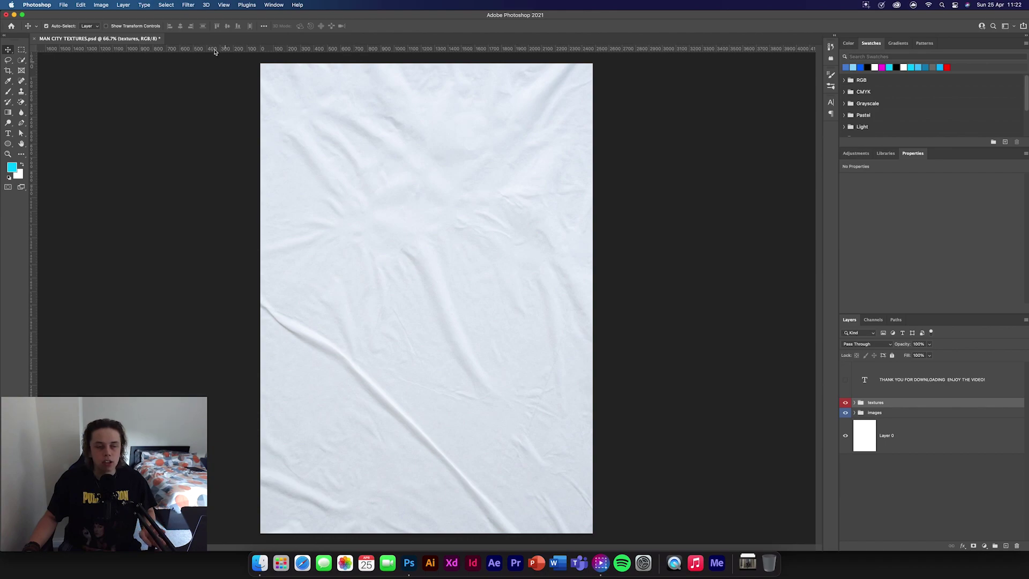
- Create a new portrait A4 document, 210 x 297 mm at 300 pixels per inch, in RGB with a white background
right_click(181, 41)
left_click(207, 82)
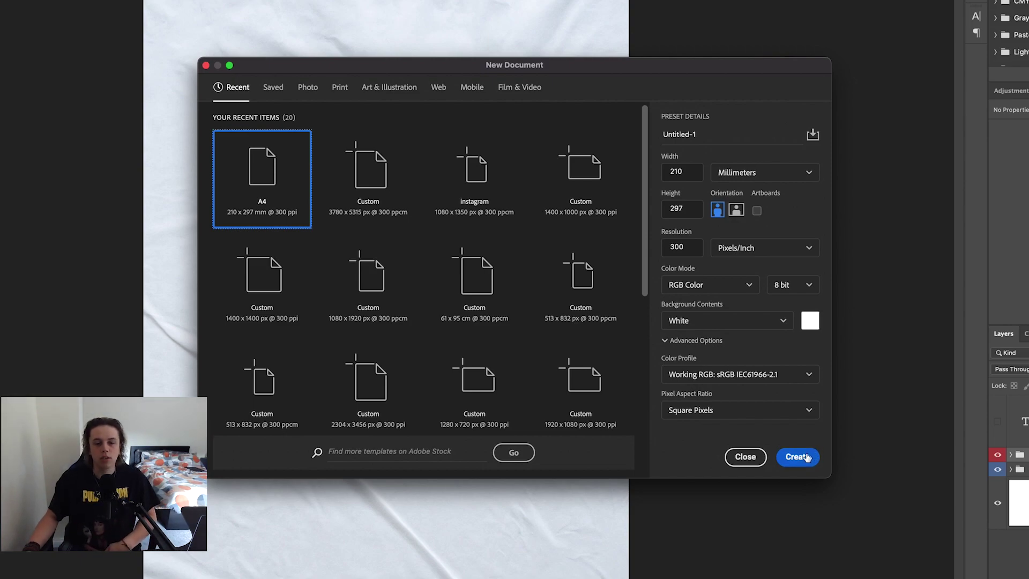
left_click(808, 457)
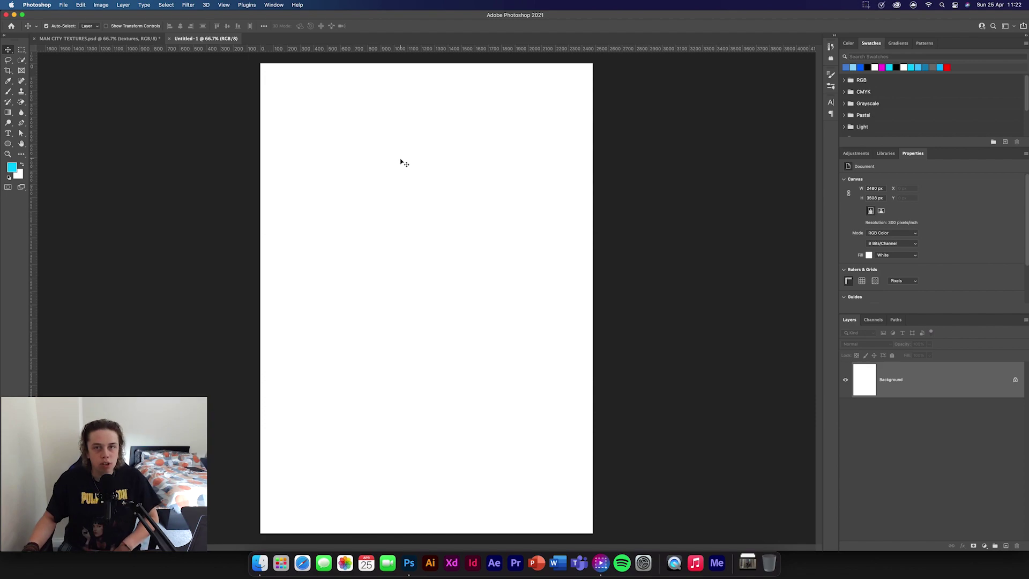
- Copy the Paper_07 texture from MAN CITY TEXTURES.psd into the new A4 document and set its opacity to 30%
left_click(127, 39)
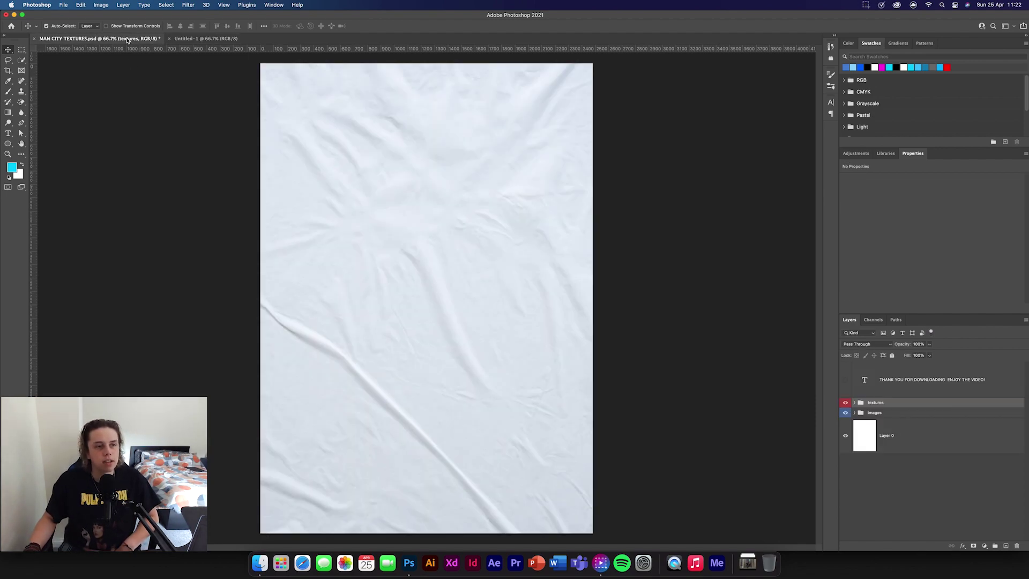
left_click(855, 403)
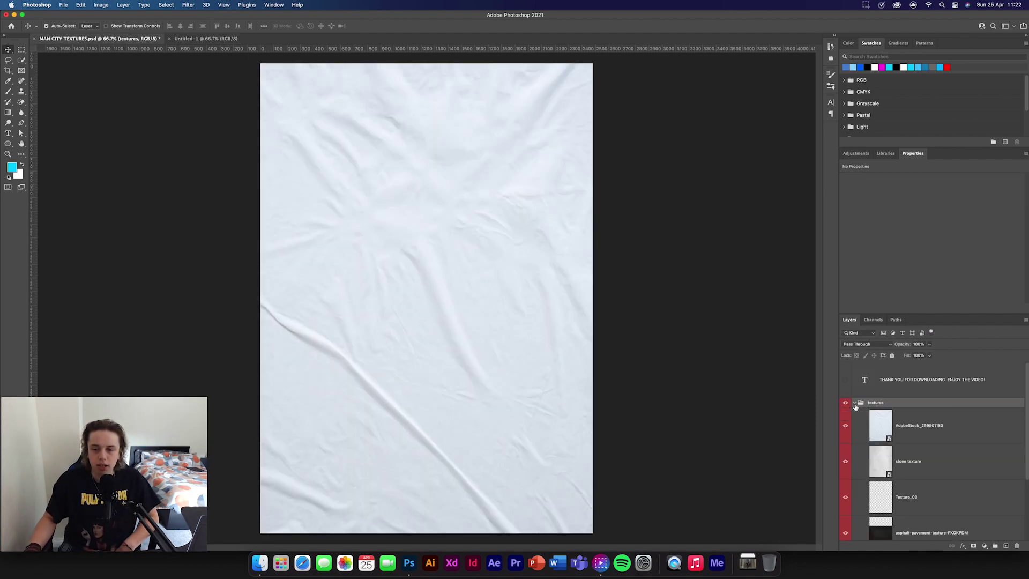
scroll(965, 439, "down", 1)
scroll(965, 439, "down", 3)
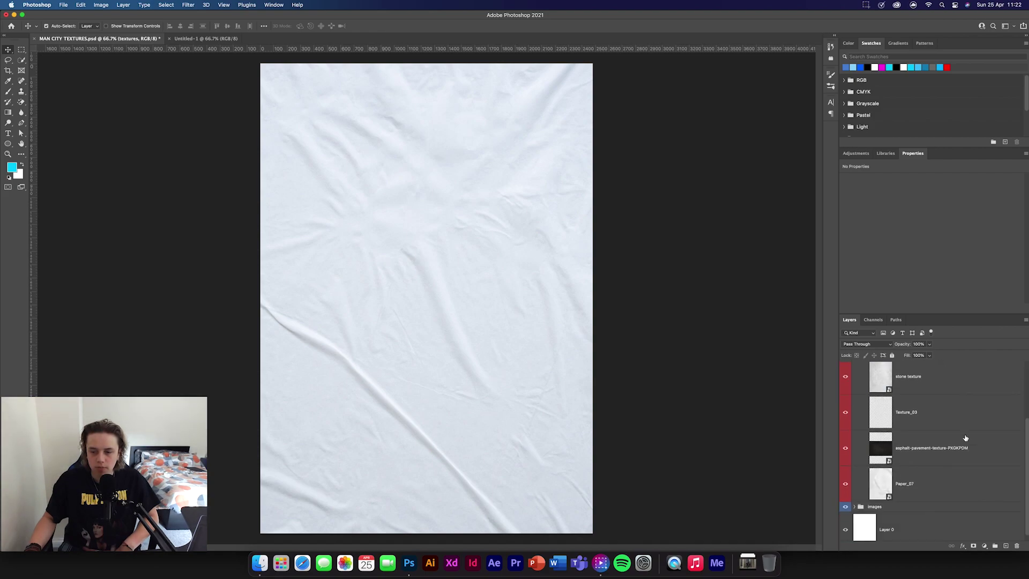
left_click(955, 485)
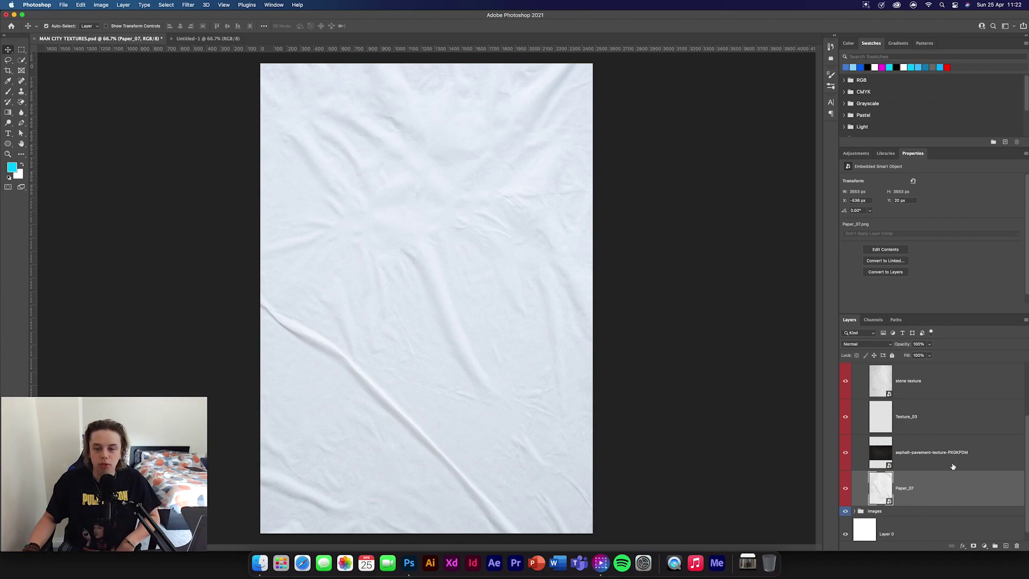
left_click_drag(967, 496, 456, 286)
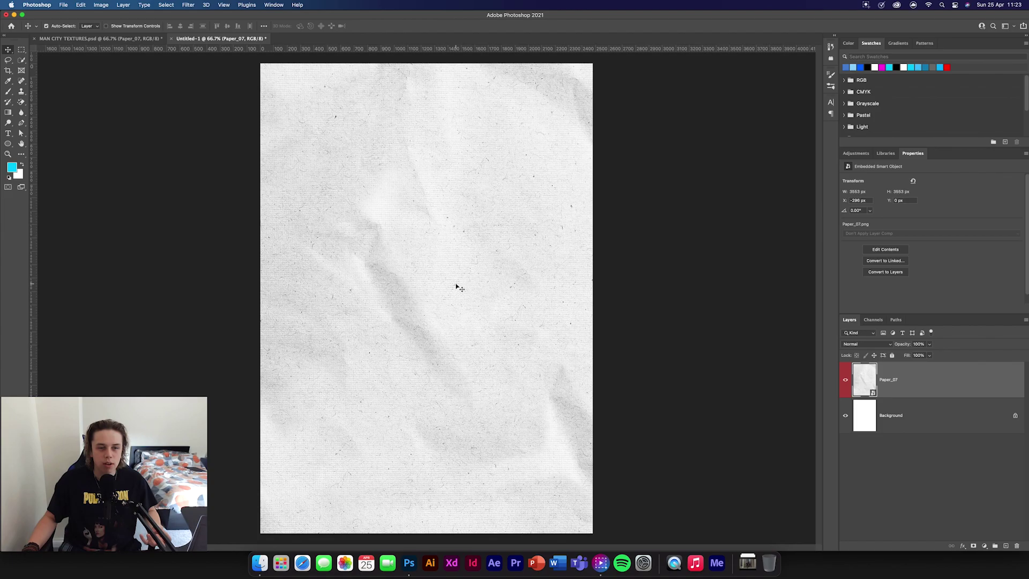
left_click_drag(905, 345, 877, 349)
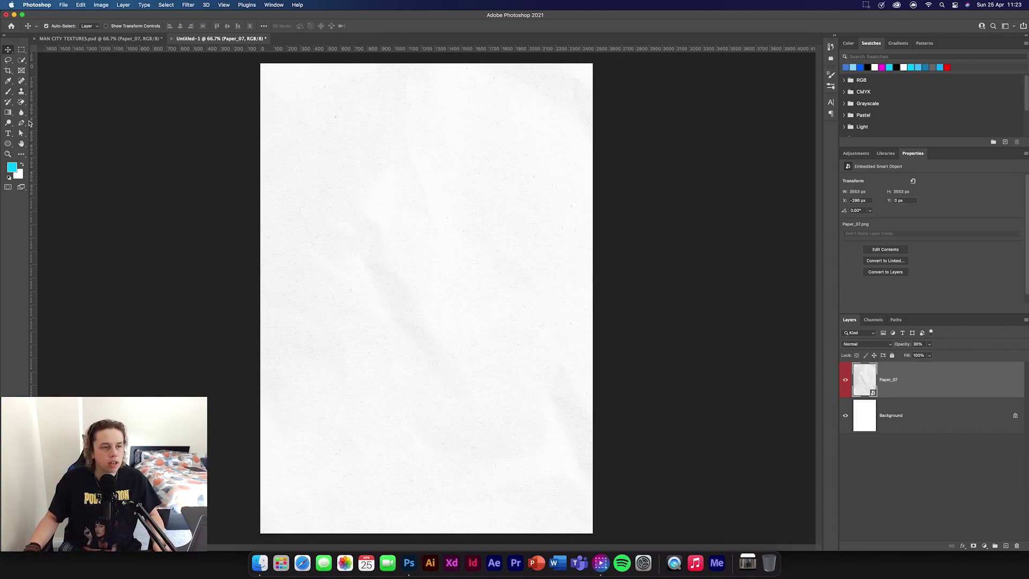
- Draw a full-height vertical rectangle about 616 px wide near the page's middle and fill it with the medium blue swatch
left_click(8, 144)
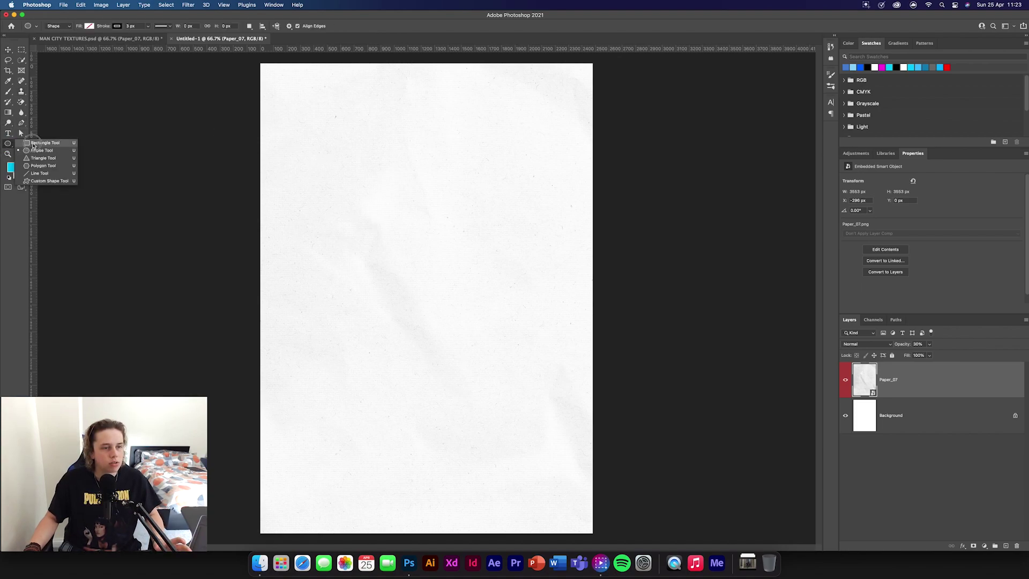
left_click(33, 143)
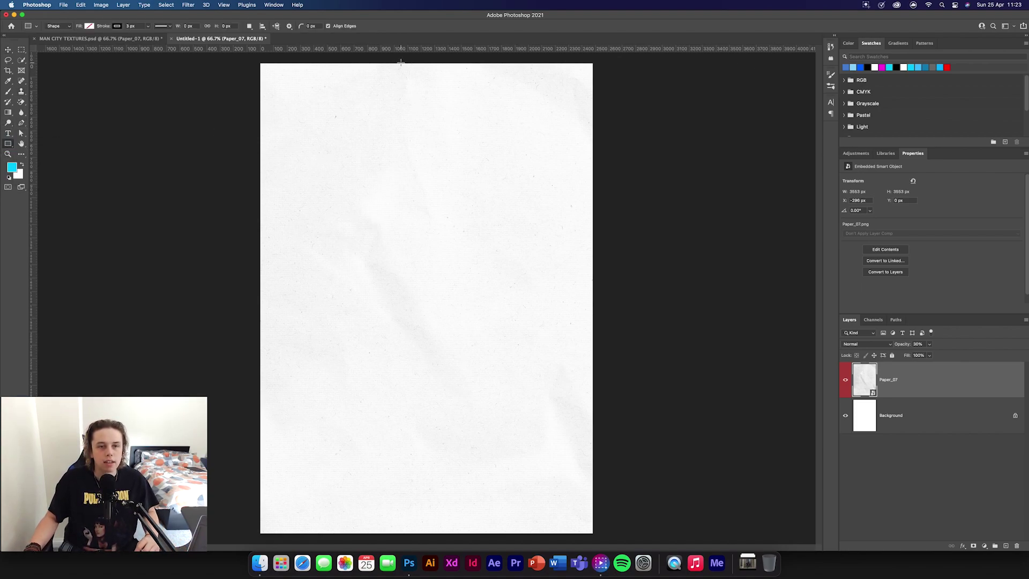
left_click_drag(391, 62, 474, 534)
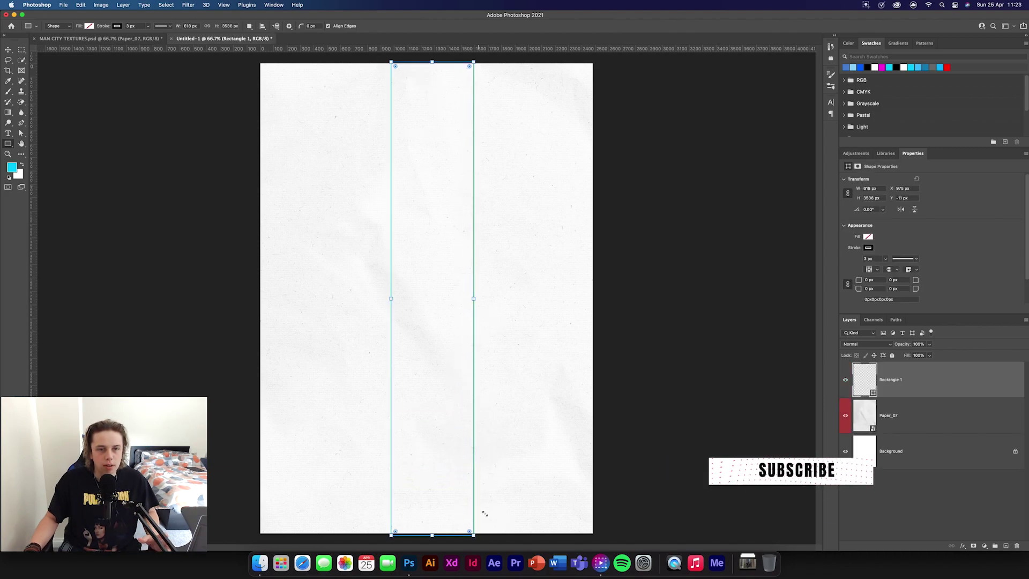
left_click(89, 26)
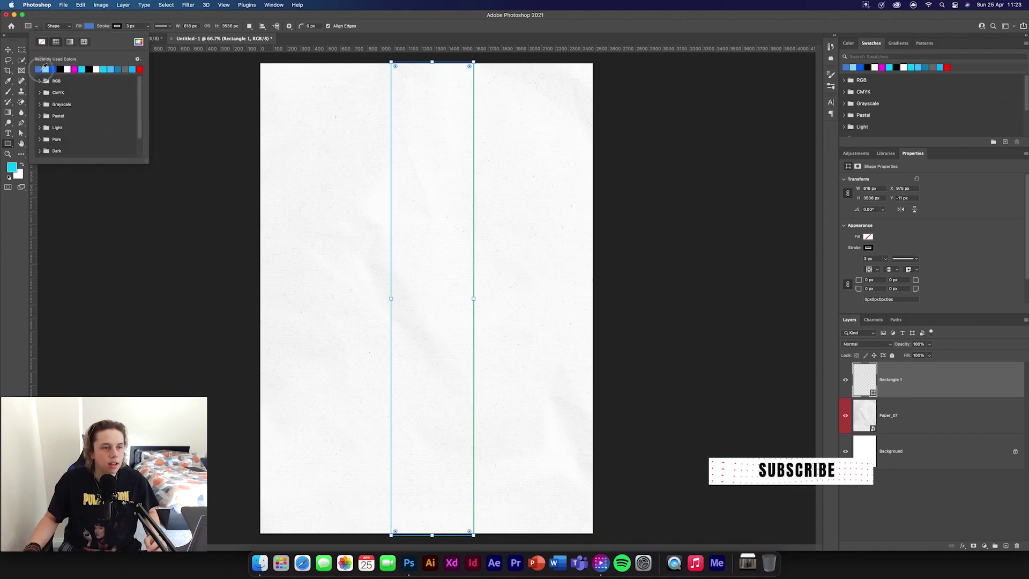
left_click(38, 70)
key("v")
left_click(144, 121)
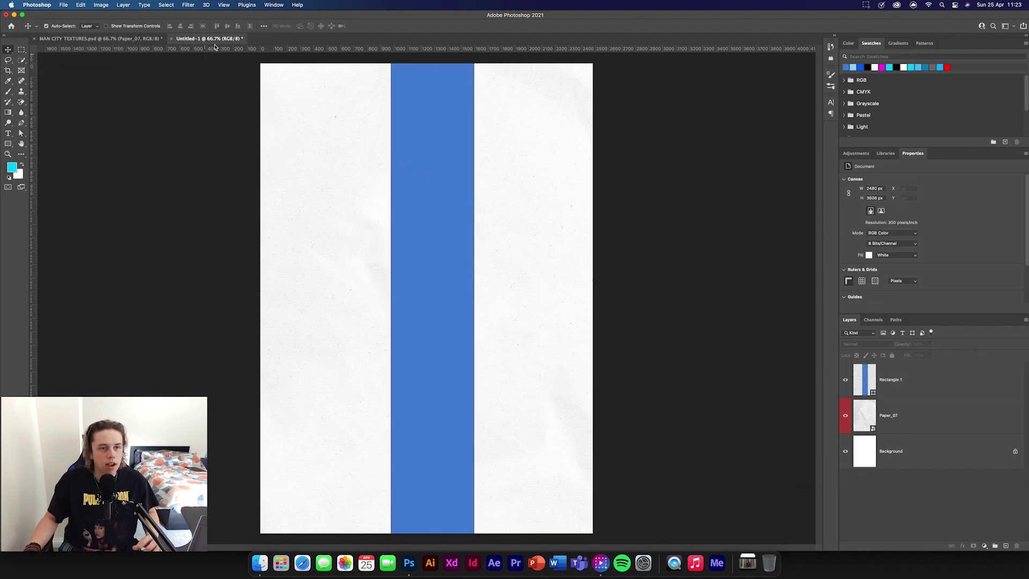
- Centre the blue stripe horizontally on the page and give it the fill #4b86d7 with no stroke
left_click_drag(406, 98, 399, 97)
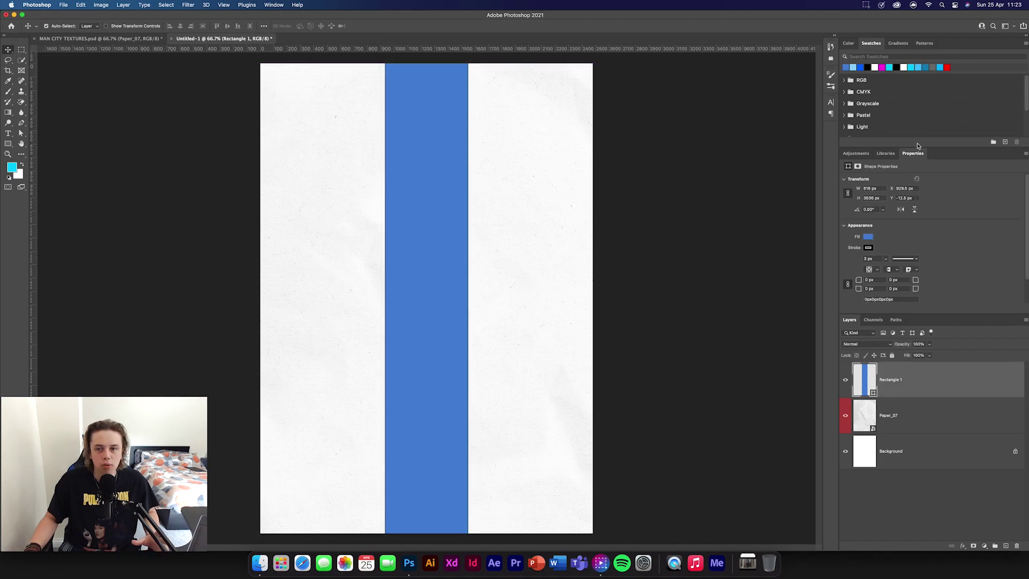
left_click(869, 237)
left_click(949, 252)
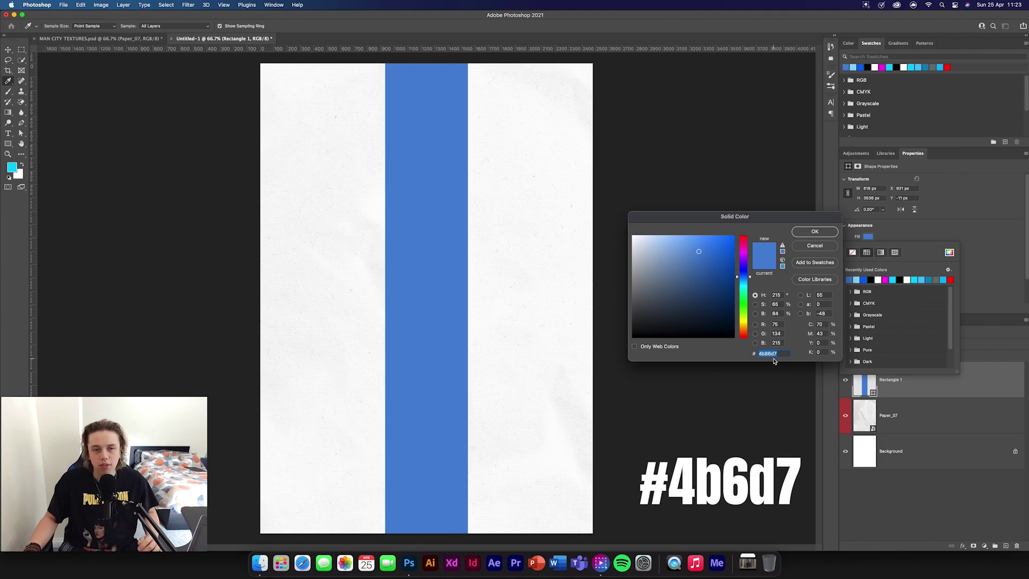
left_click(813, 232)
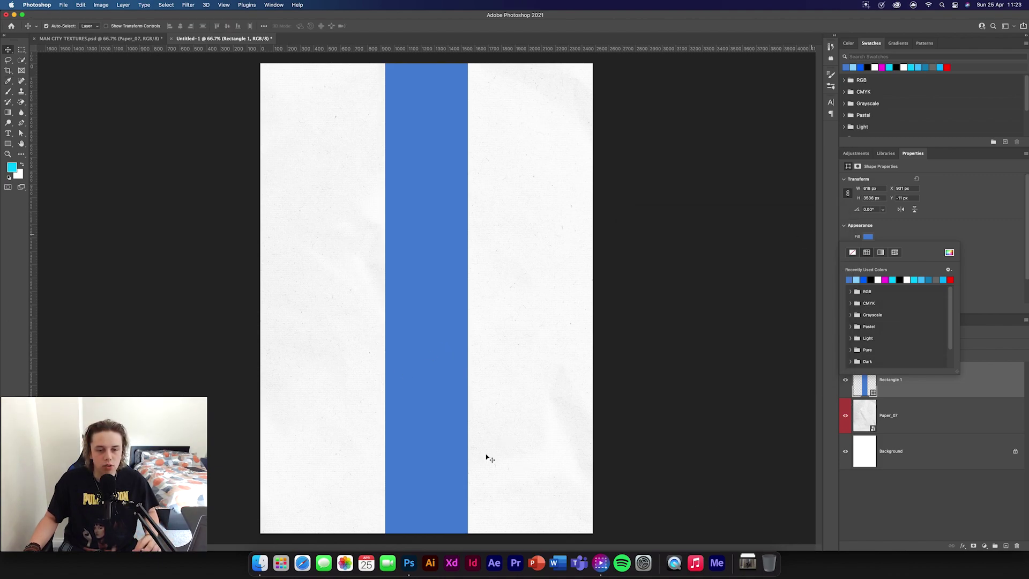
left_click(990, 250)
- Draw a blue triangle about 1925 x 1667 px at the stripe's lower end and align both shapes on their horizontal centres
left_click(8, 144)
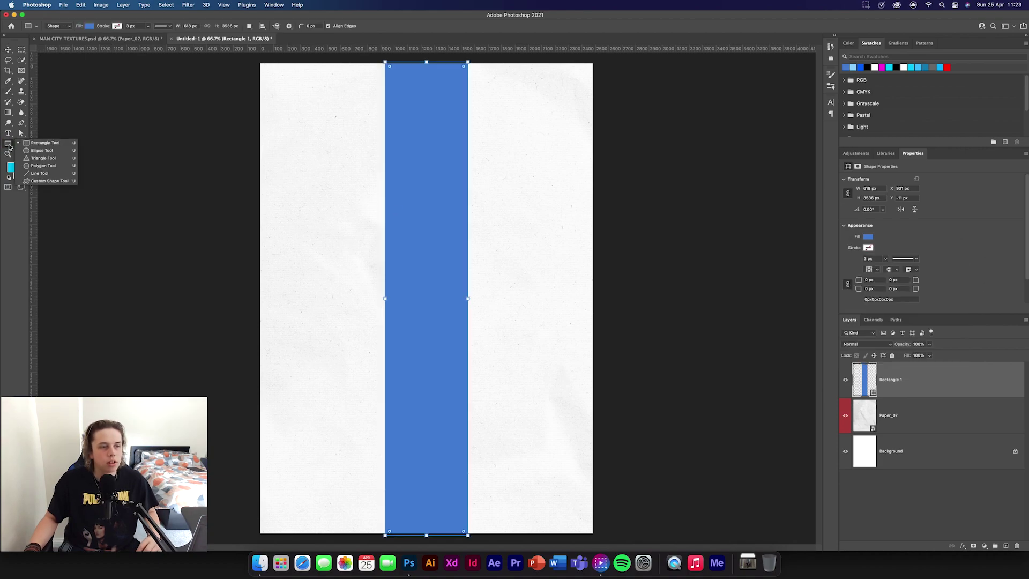
left_click(43, 158)
left_click_drag(369, 279, 720, 576)
key("v")
left_click_drag(512, 423, 439, 454)
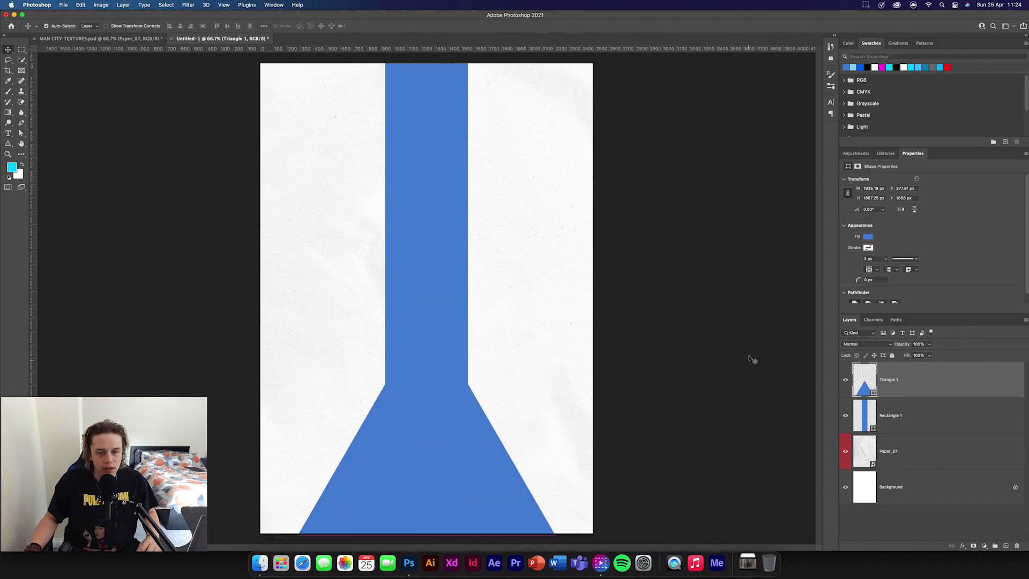
left_click(937, 392, "shift")
left_click(181, 27)
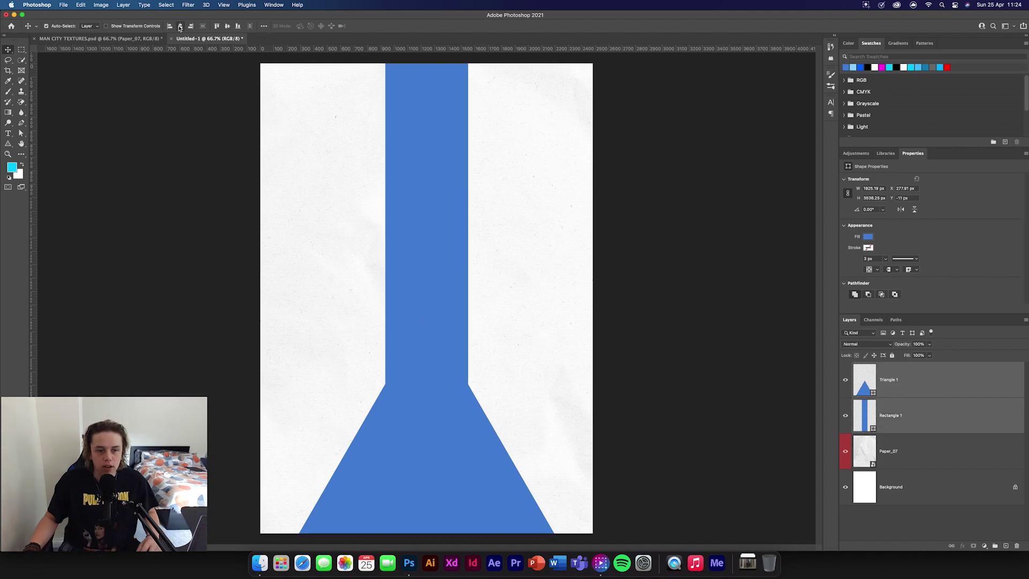
left_click(775, 270)
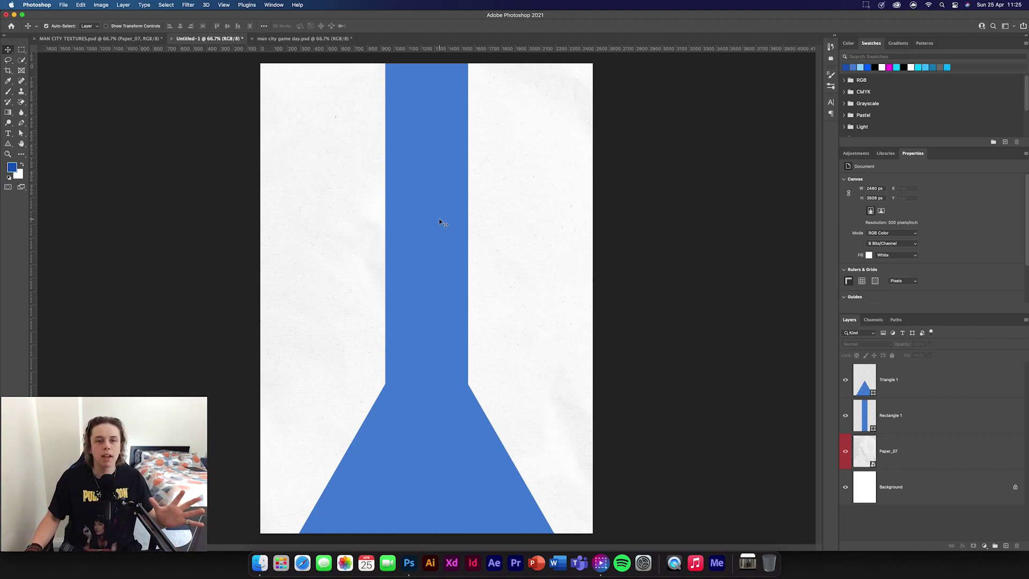
- Set the fill of both the vertical stripe and the triangle to the darker blue #185bbd
left_click(453, 333)
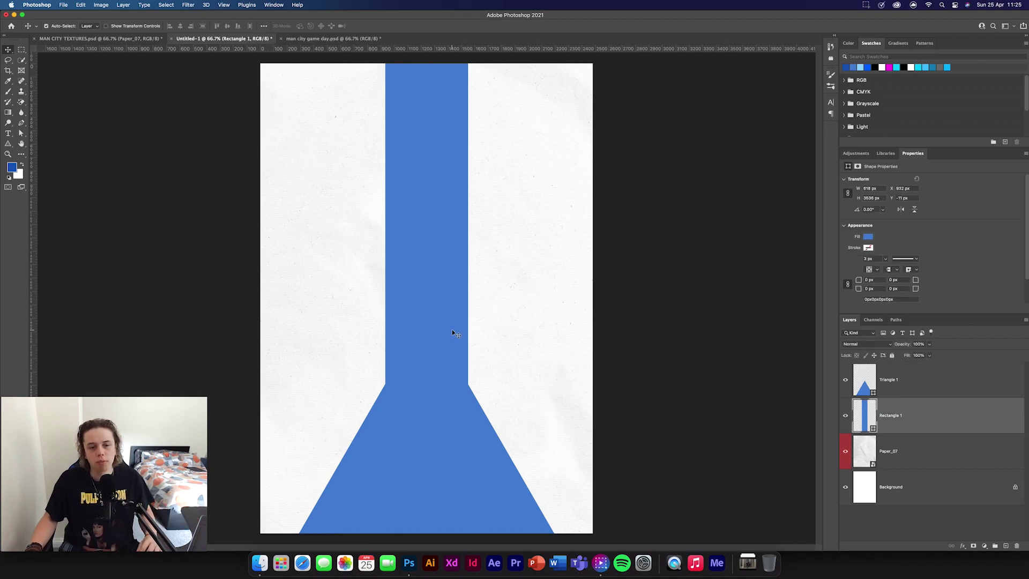
left_click(454, 453, "shift")
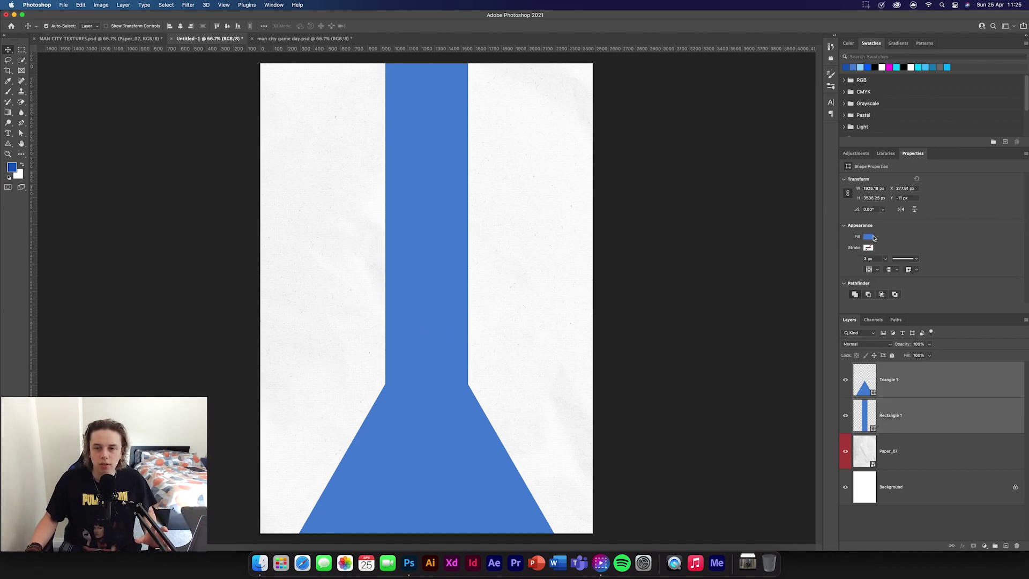
left_click(869, 237)
left_click(847, 66)
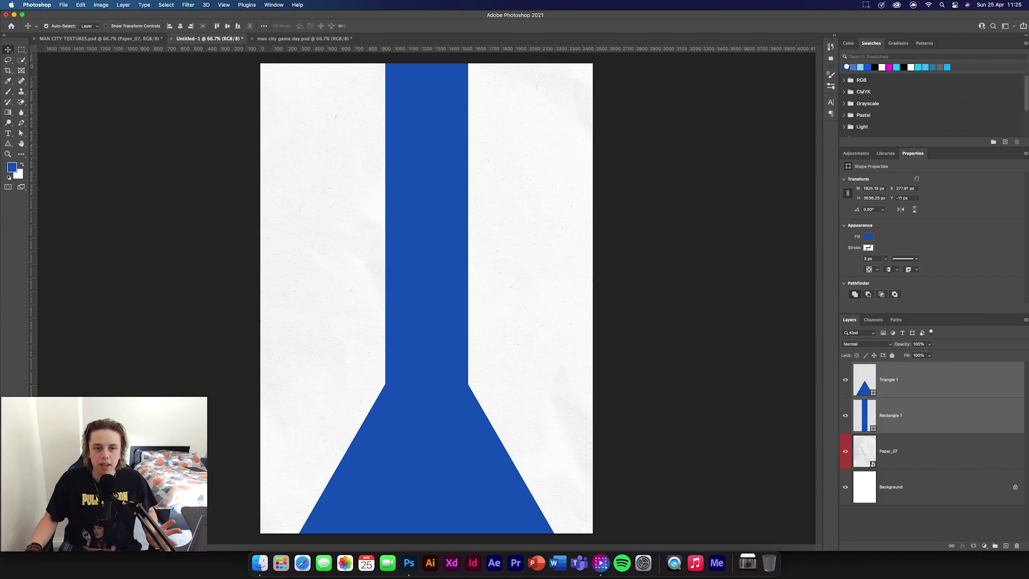
left_click(869, 237)
left_click(950, 252)
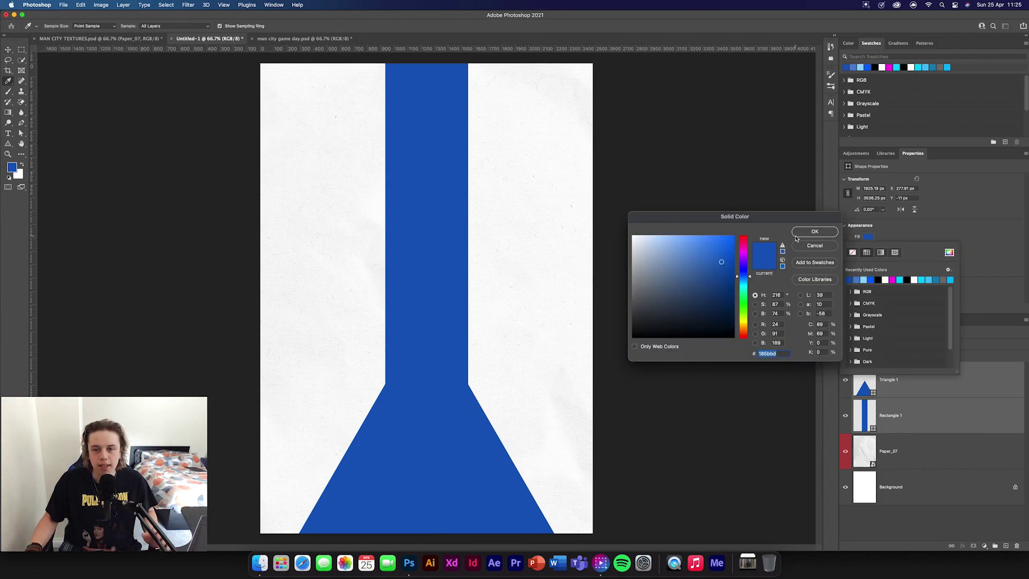
left_click(813, 230)
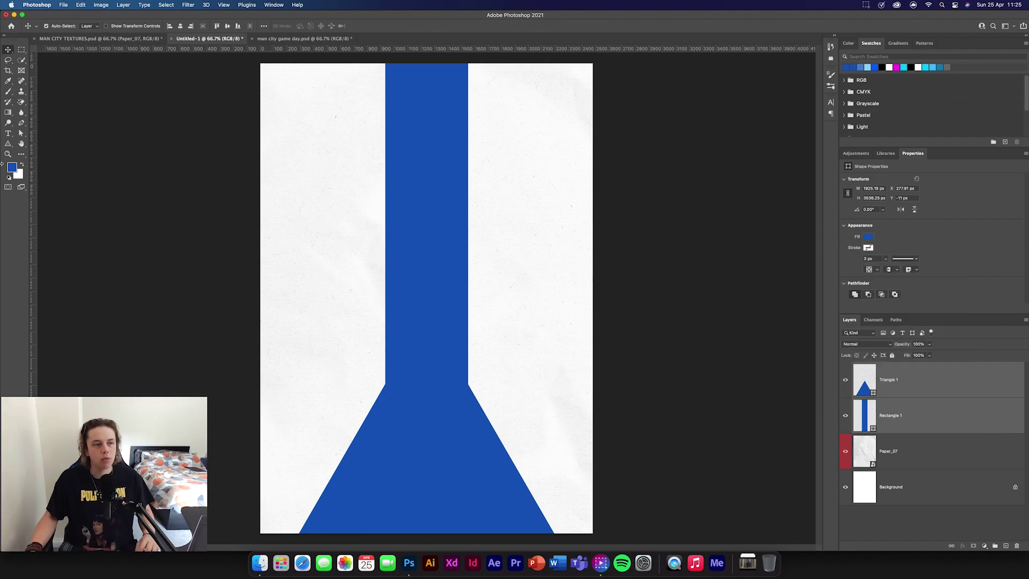
right_click(8, 143)
left_click(40, 144)
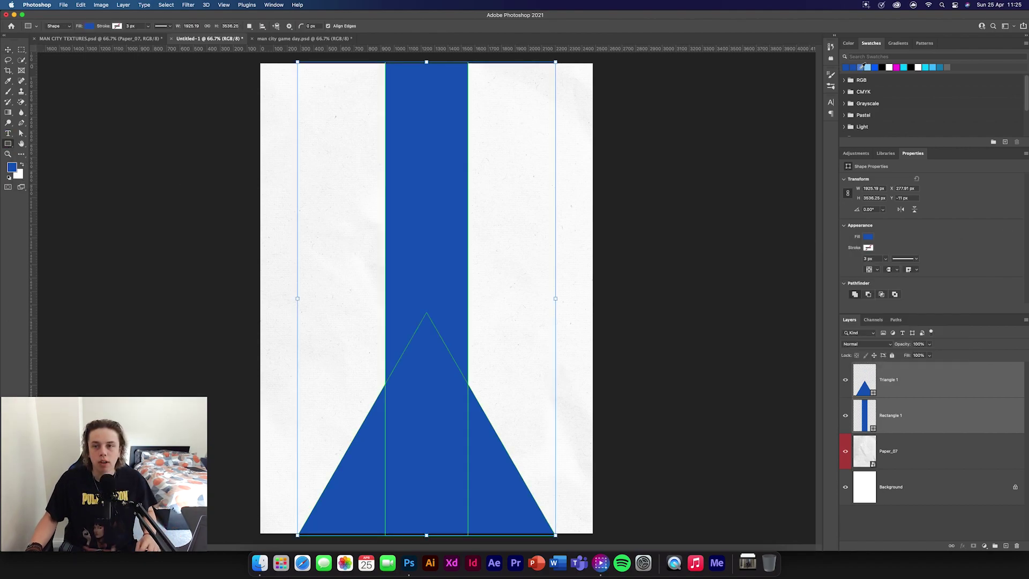
left_click(865, 67)
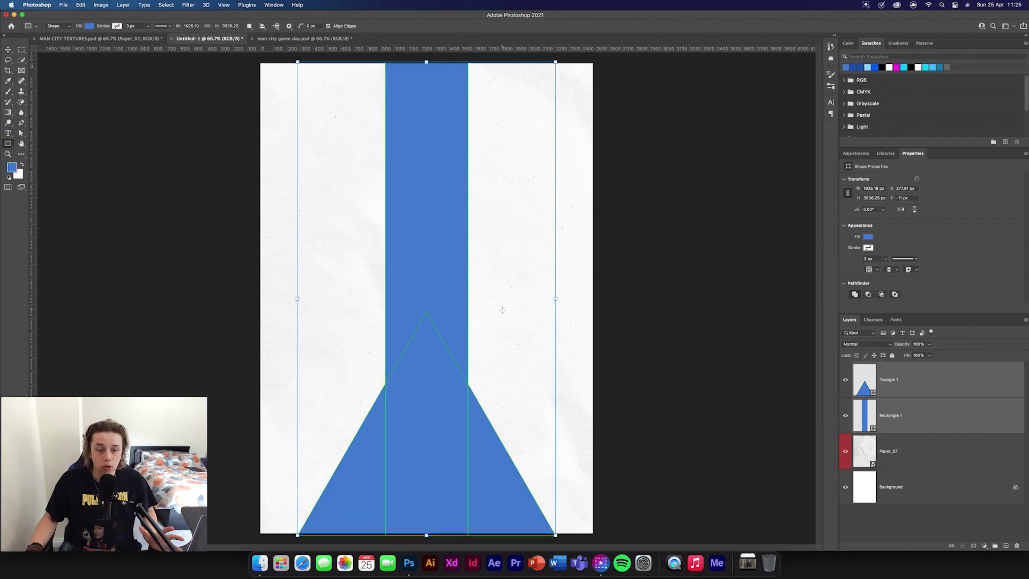
key("super+z")
key("v")
left_click(154, 264)
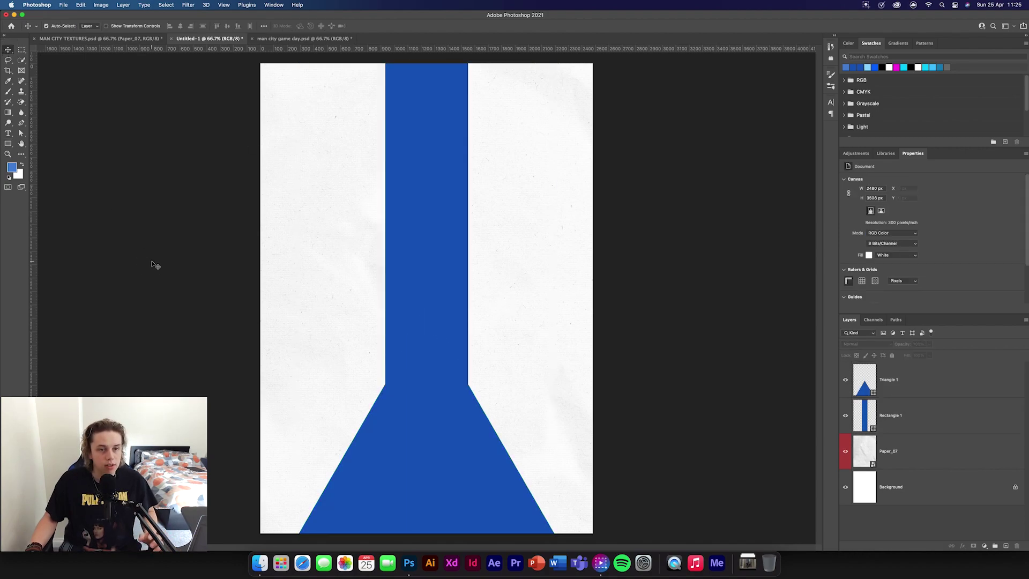
- Group the triangle, rectangle and Paper_07 layers and name the group "bg"
left_click(943, 380)
left_click(954, 453, "shift")
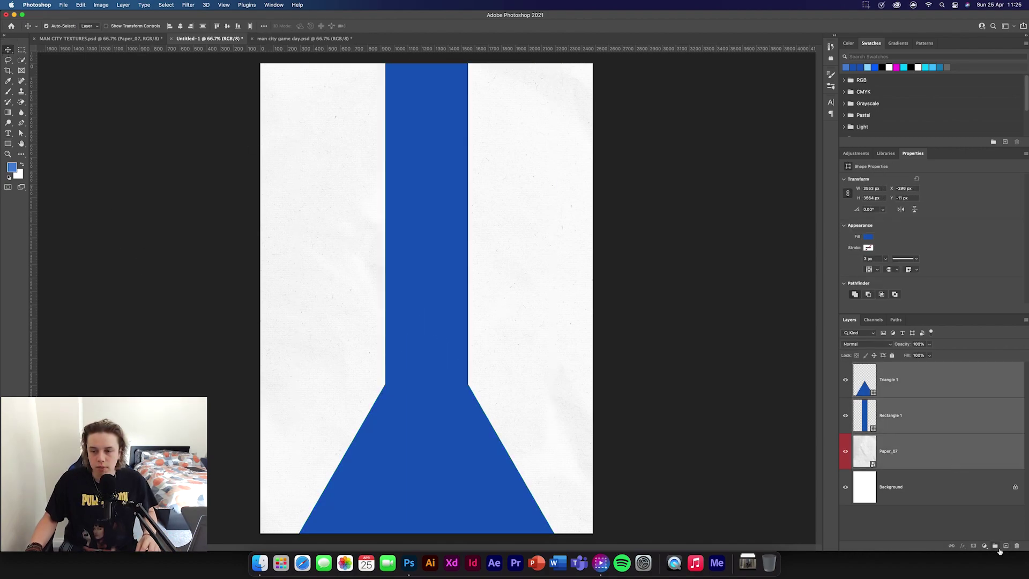
left_click(995, 546)
double_click(876, 367)
type("bg")
key("Return")
- Draw a horizontal rectangle about 2645 x 707 px across the page below its middle and give it the fill #4b86d7 with no stroke
key("u")
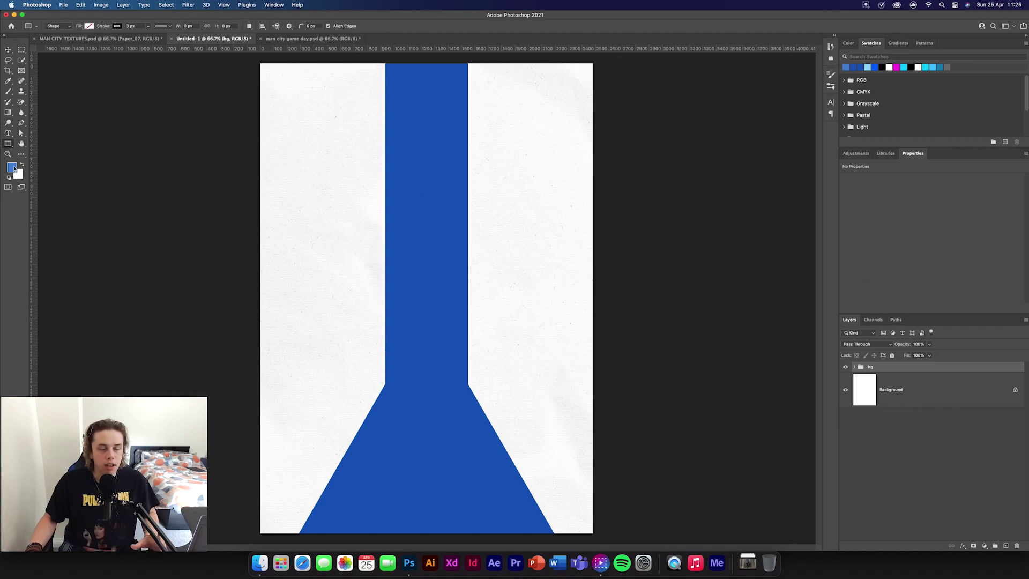
mouse_move(259, 283)
left_mouse_down()
mouse_move(397, 317)
mouse_move(552, 320)
mouse_move(595, 372)
mouse_move(614, 378)
left_mouse_up()
left_click(89, 26)
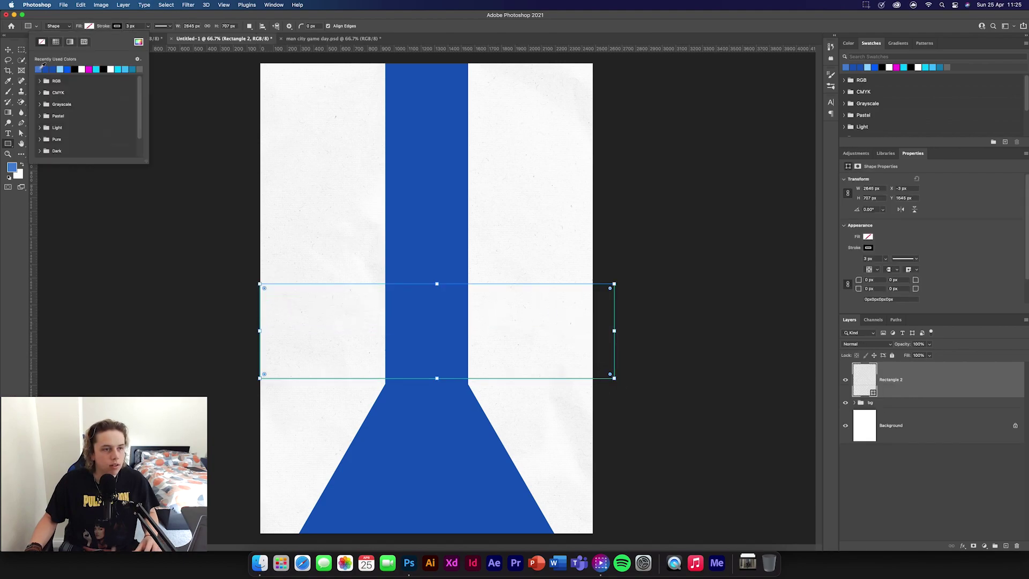
left_click(40, 69)
left_click(69, 41)
- Enlarge the horizontal rectangle to about 3385 x 905 px and position it so it spans the page just above the triangle
key("v")
left_click_drag(375, 308, 375, 302)
key("ctrl+t")
left_click_drag(438, 378, 437, 392)
left_click(408, 25)
left_click_drag(437, 323, 438, 329)
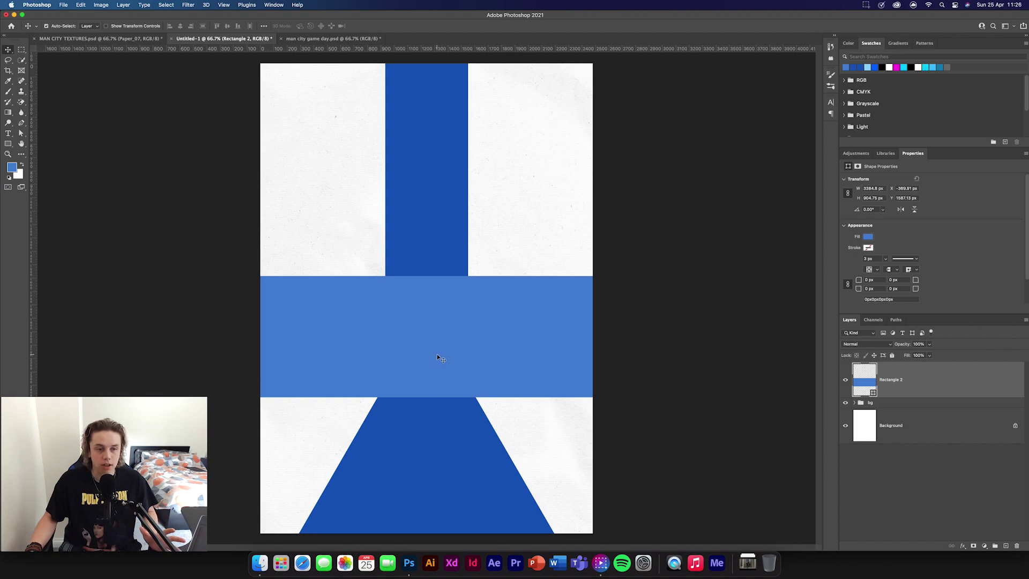
- Copy the Manchester City badge from the images group of MAN CITY TEXTURES.psd onto the light blue band's left half
left_click(145, 39)
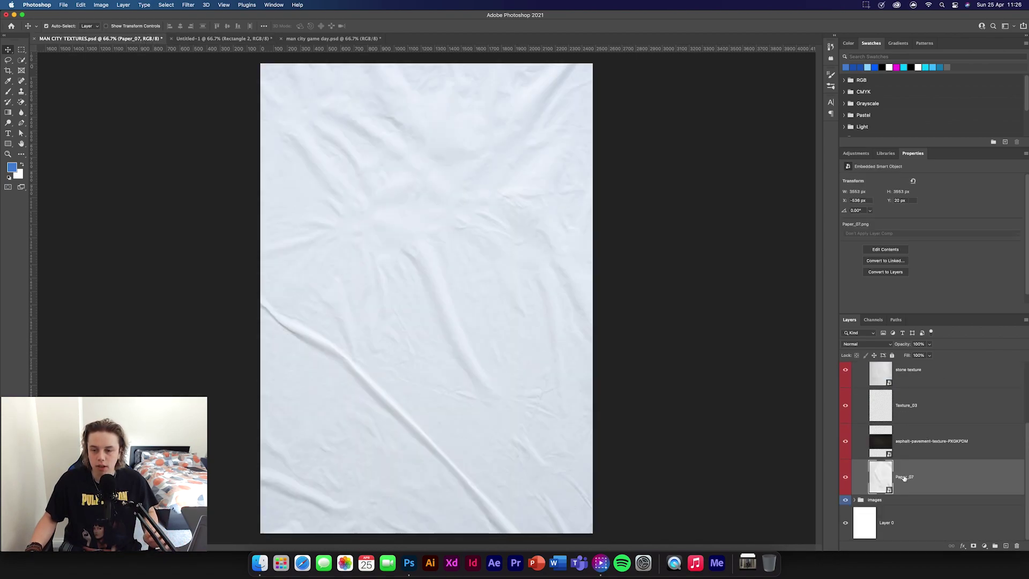
left_click(855, 499)
scroll(952, 431, "down", 5)
left_click(939, 421)
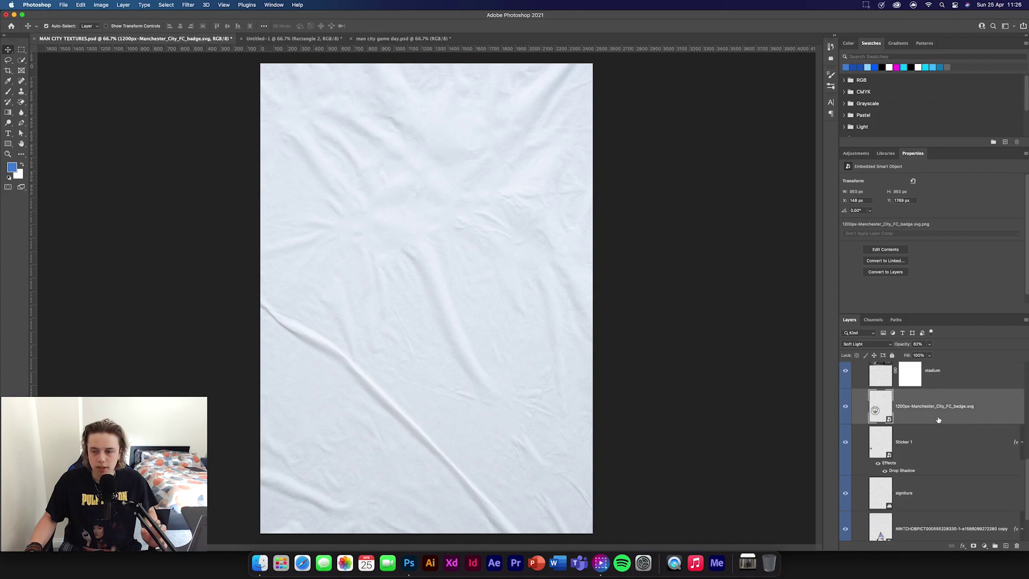
left_click_drag(933, 419, 352, 342)
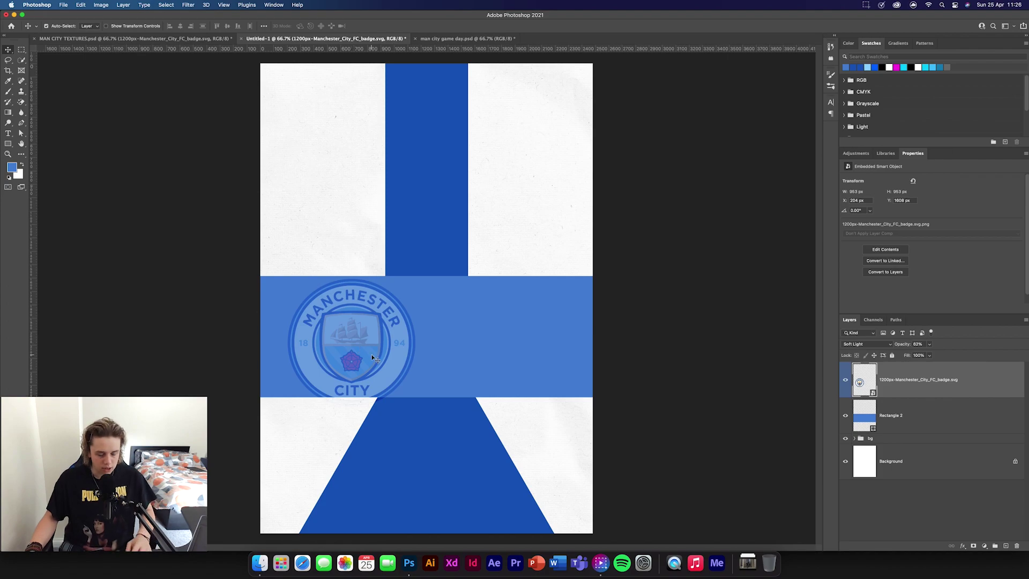
- Enlarge the badge to about 1284 px and clip it to the light blue rectangle
key("super+t")
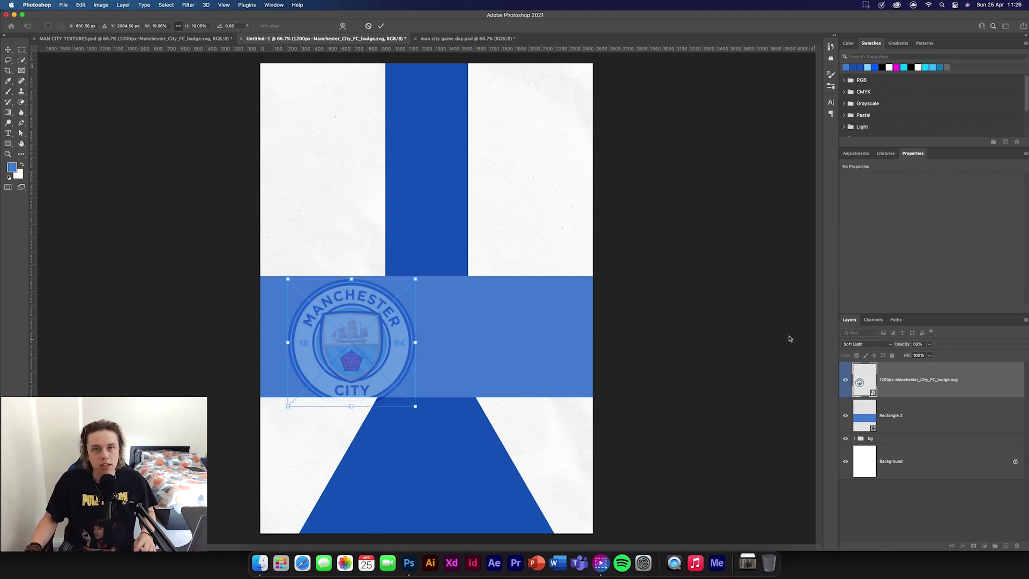
left_click_drag(415, 342, 436, 343)
key("Return")
left_click(927, 397, "alt")
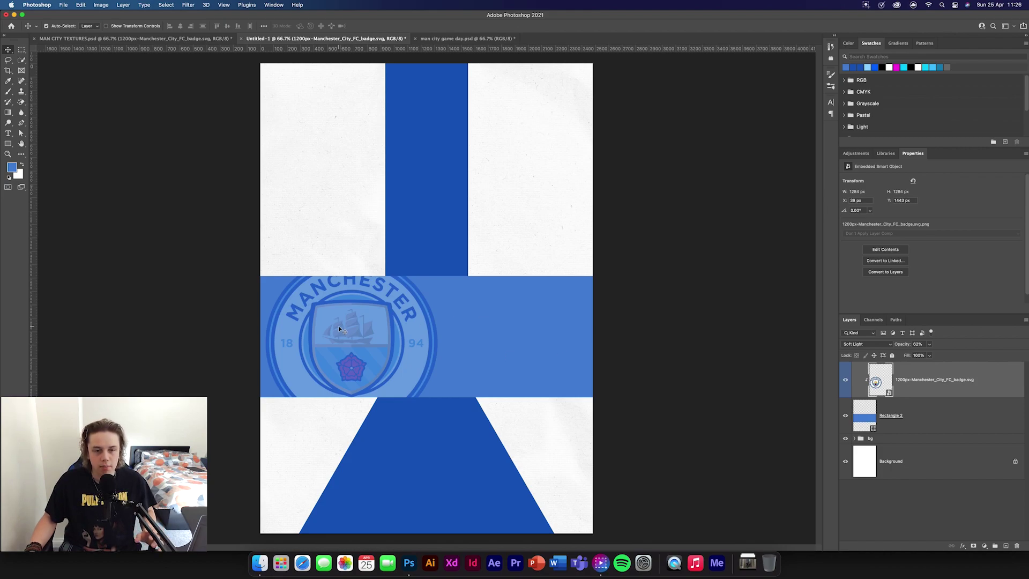
- Add the text "DAY" in the Anton font beside the badge and colour it white, sampled from the paper background
left_click(8, 133)
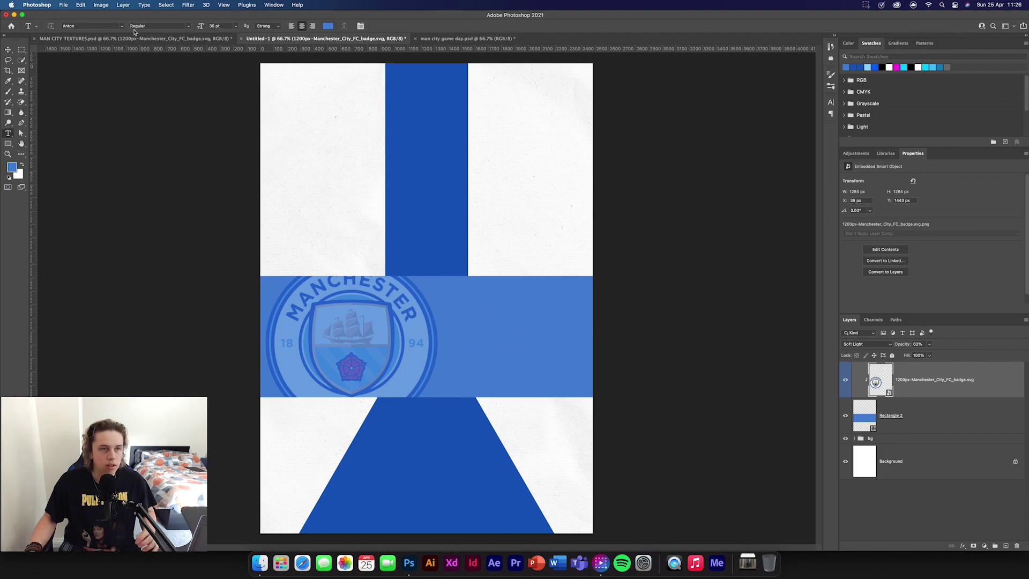
left_click(458, 329)
key("BackSpace")
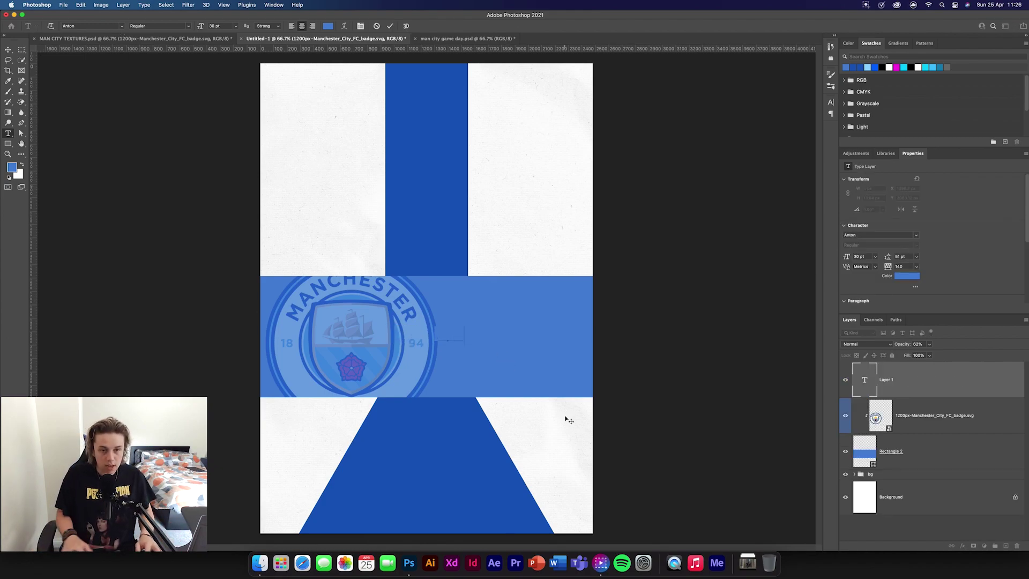
type("DAY")
left_click(906, 276)
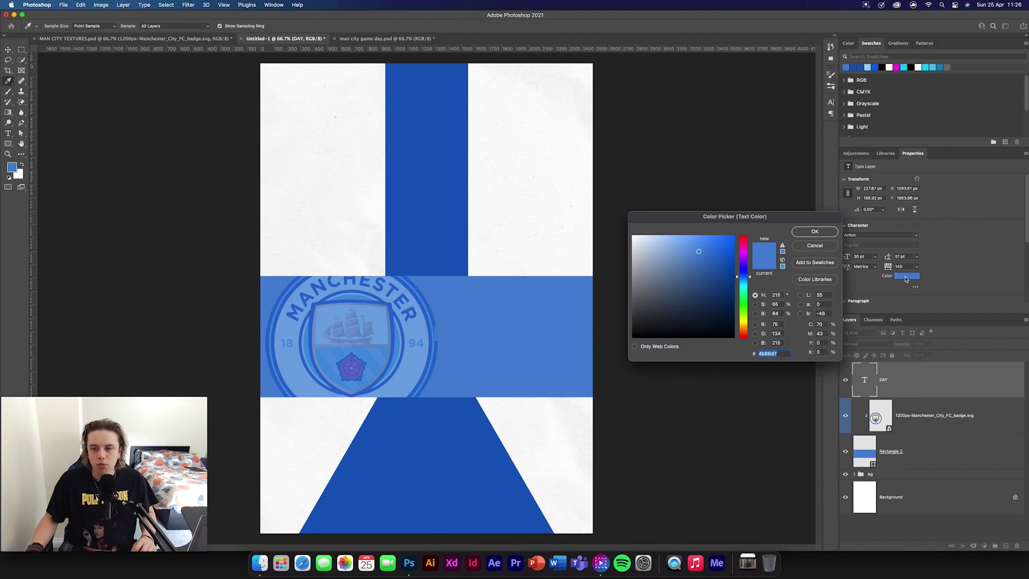
left_click(306, 188)
key("Return")
- Enlarge the DAY text to about 200 pt on the blue band and set its tracking to 0
key("ctrl+t")
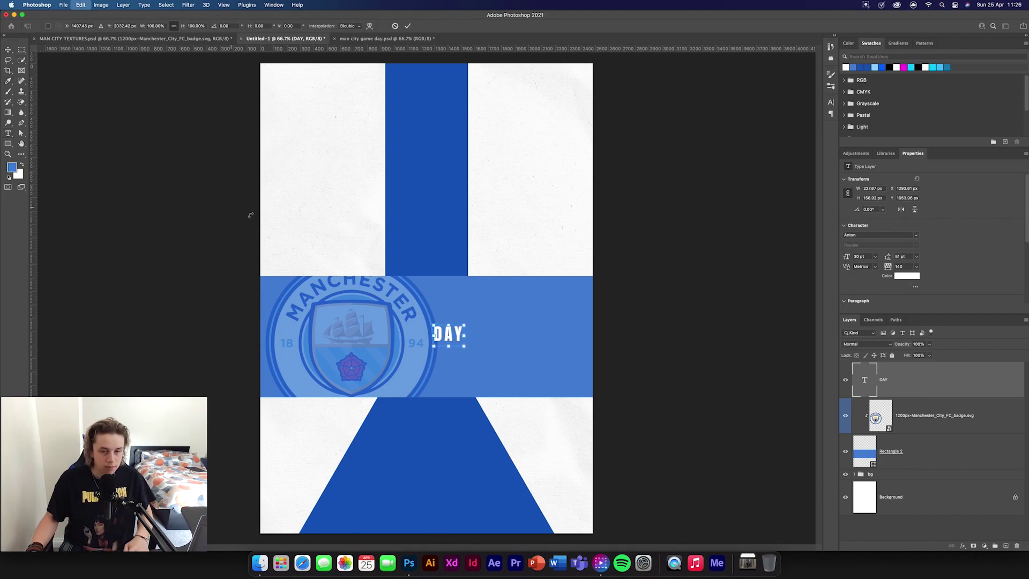
left_click_drag(466, 335, 658, 346)
left_click_drag(519, 326, 479, 344)
left_click(407, 25)
left_click_drag(889, 263, 889, 266)
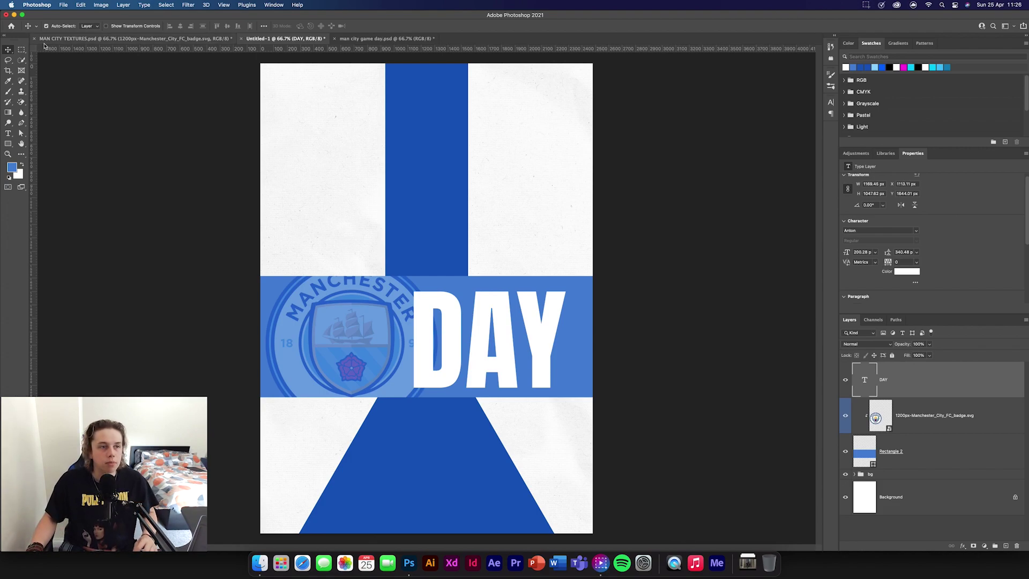
- Scale the DAY text up to about 216 pt and place it against the right end of the band
key("super+t")
mouse_move(569, 355)
left_mouse_down()
mouse_move(593, 340)
mouse_move(559, 352)
left_mouse_up()
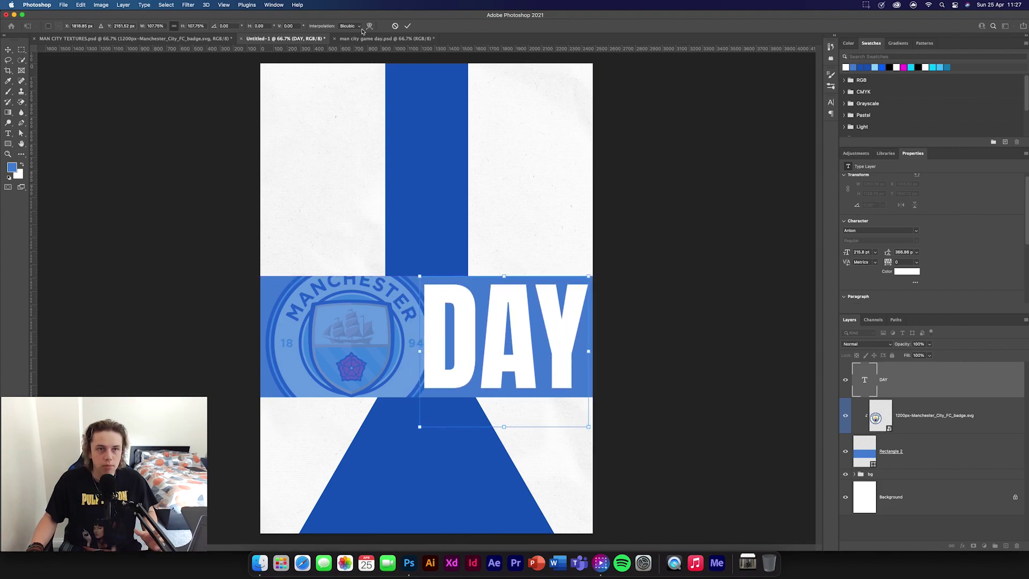
left_click(408, 26)
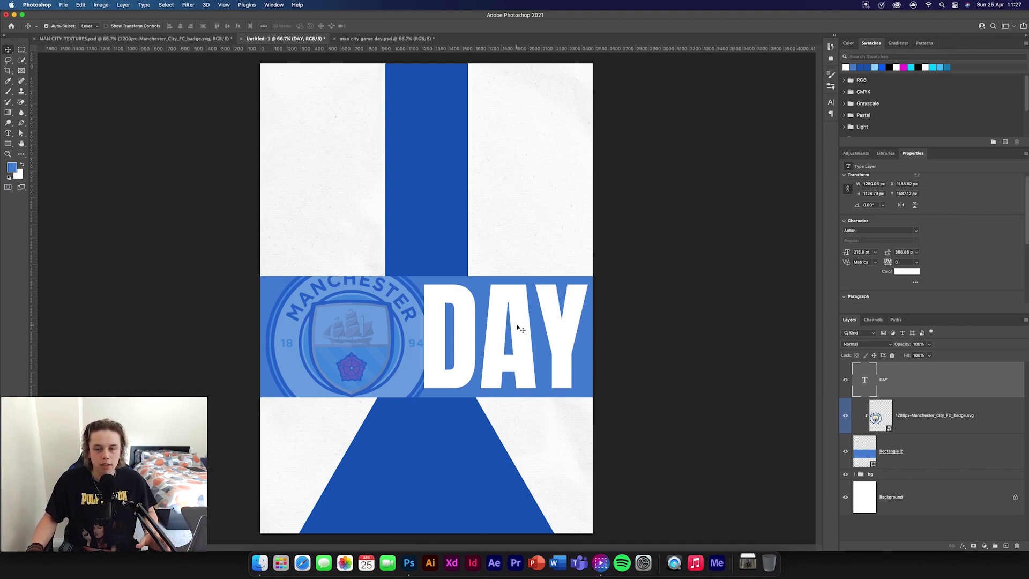
- Copy the asphalt pavement texture from MAN CITY TEXTURES.psd over the DAY text and clip it to that text layer
left_click(161, 38)
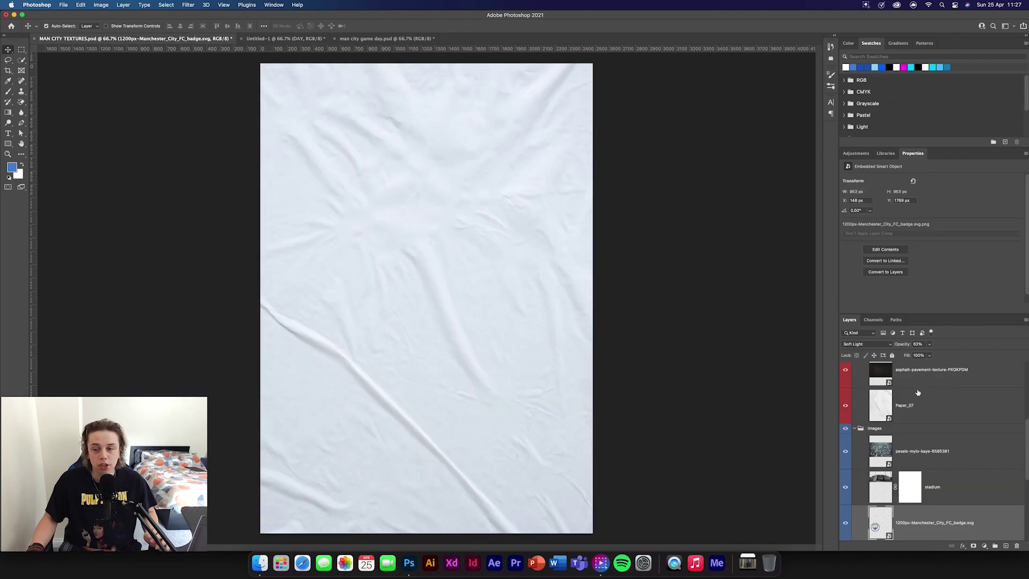
scroll(926, 414, "up", 3)
left_click_drag(981, 461, 519, 324)
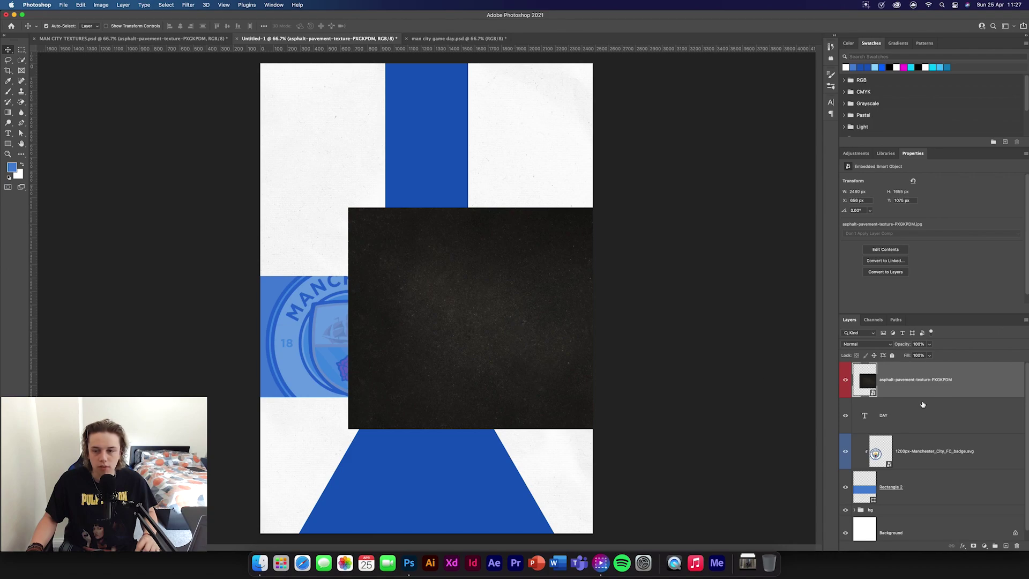
left_click(912, 397, "alt")
- Set the asphalt texture's blend mode to Subtract and lower its opacity to about 58%
left_click(867, 343)
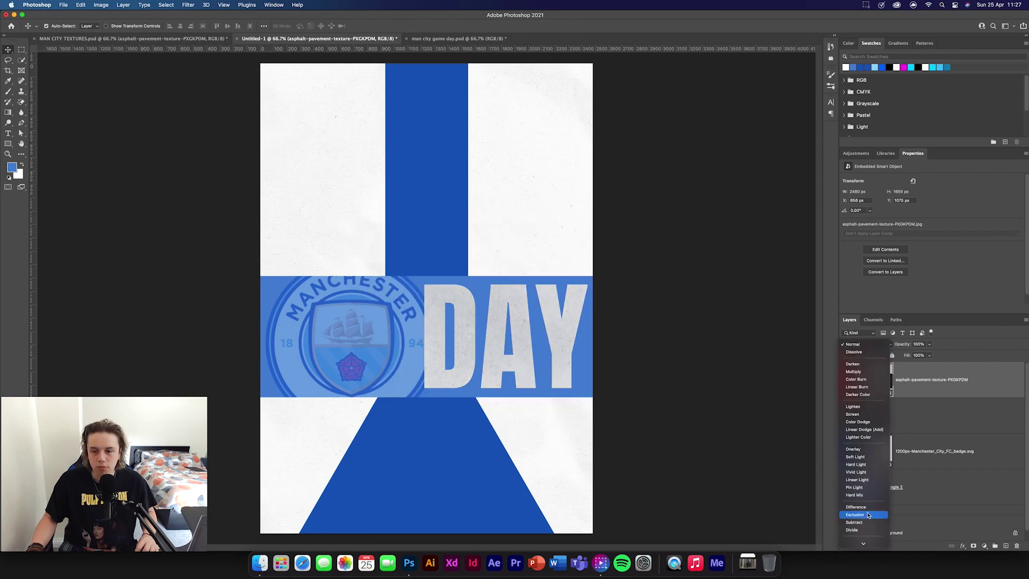
left_click(863, 523)
left_click(919, 344)
type("60")
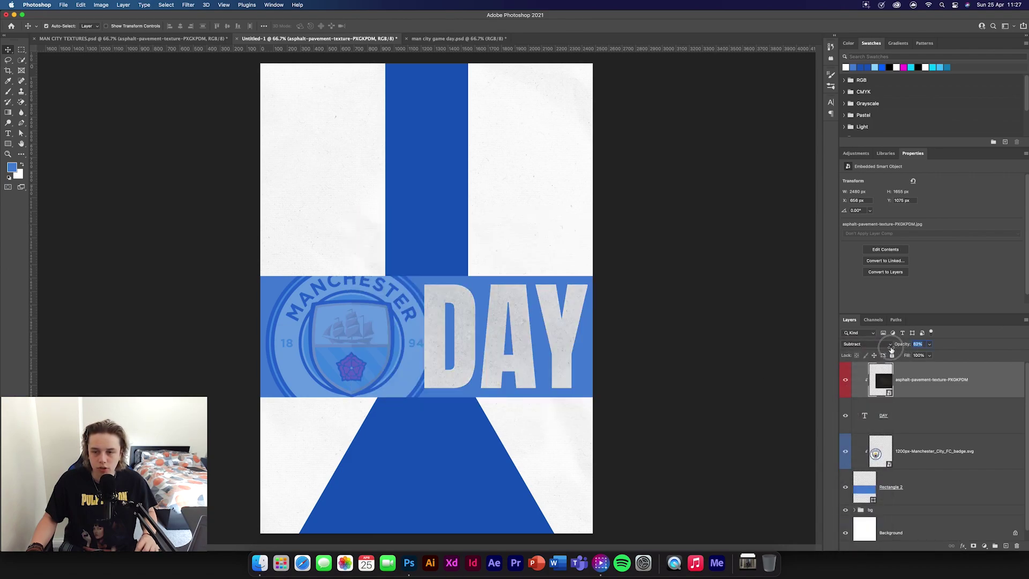
key("Return")
left_click(699, 386)
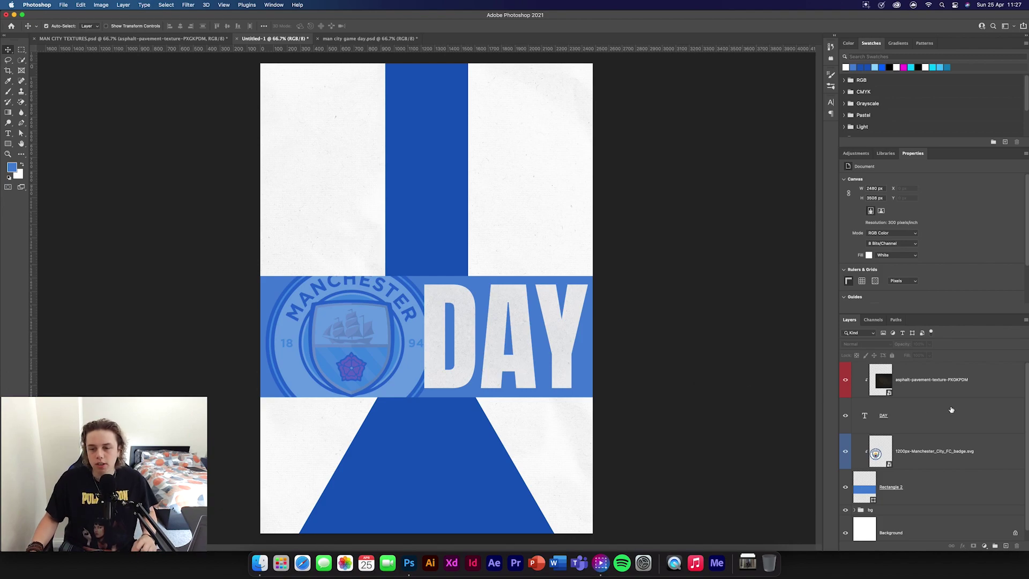
- Group the asphalt texture, DAY text, badge and Rectangle 2 layers and name the group "rectangle bottom"
left_click(999, 391)
scroll(992, 407, "down", 1)
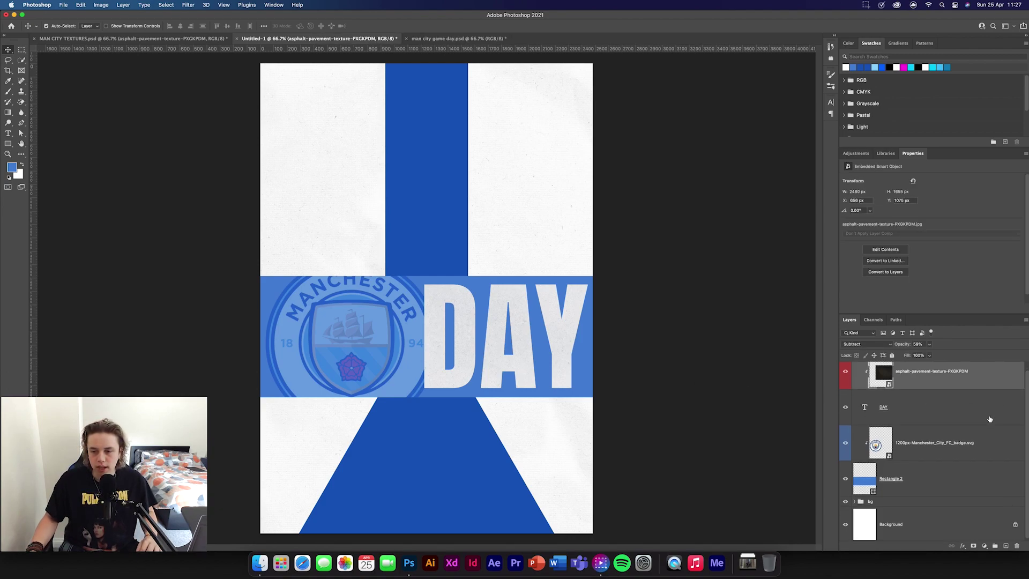
left_click(984, 489, "shift")
left_click(995, 545)
double_click(871, 366)
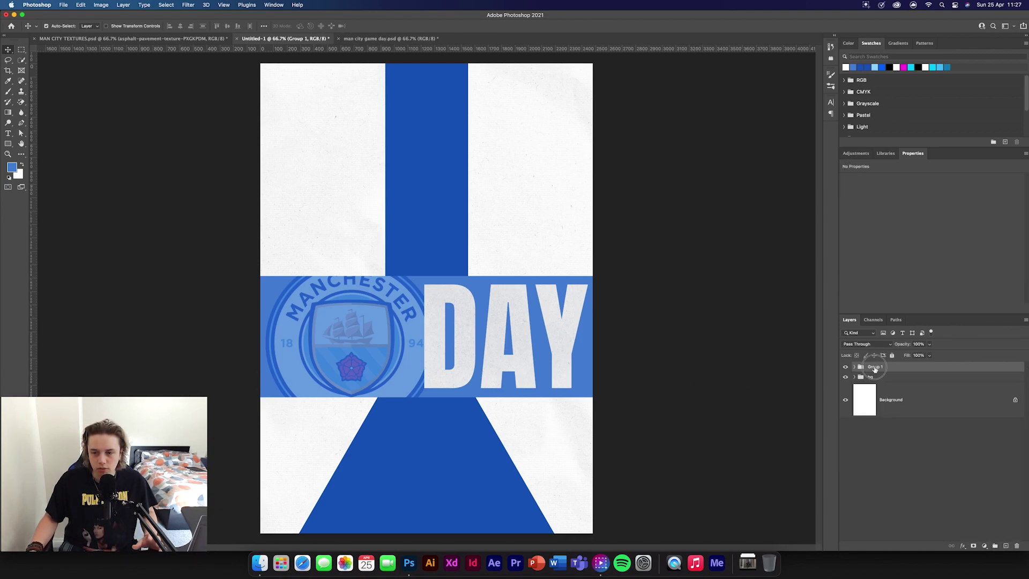
type("rectangle bottom")
key("Return")
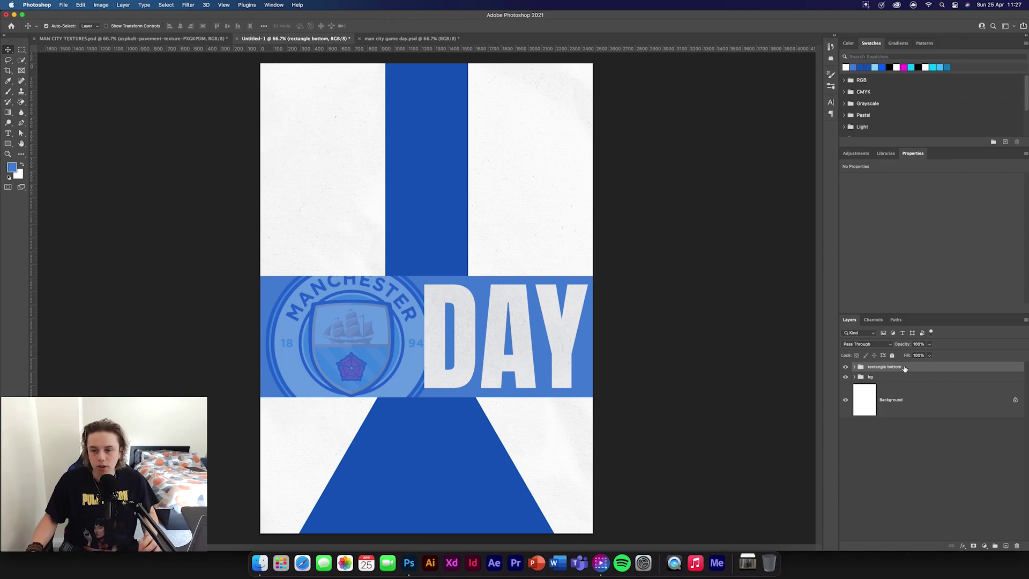
- Add a black Multiply drop shadow with zero distance and spread to Rectangle 2 in the "rectangle bottom" group
left_click(856, 367)
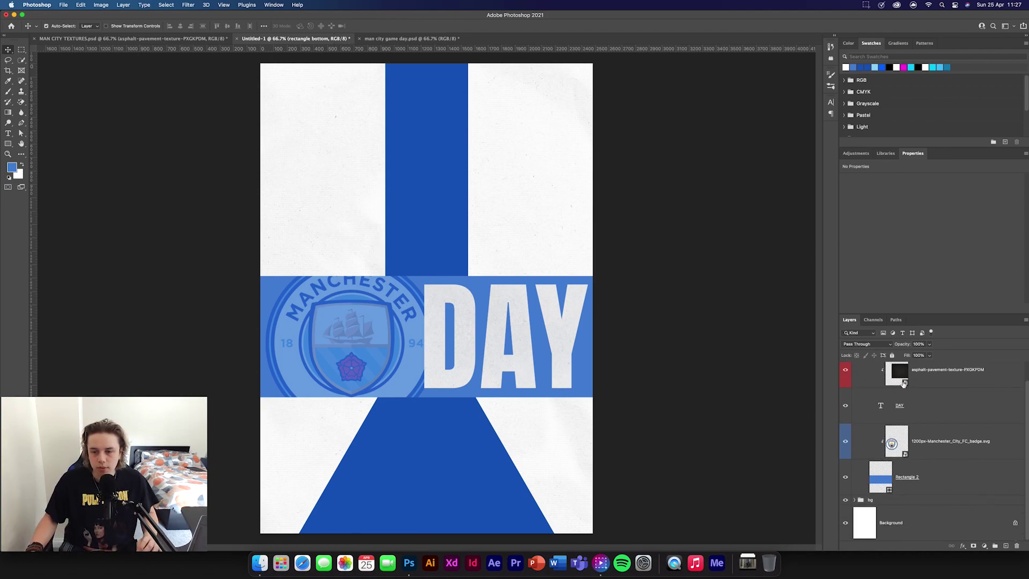
double_click(959, 485)
left_click(741, 405)
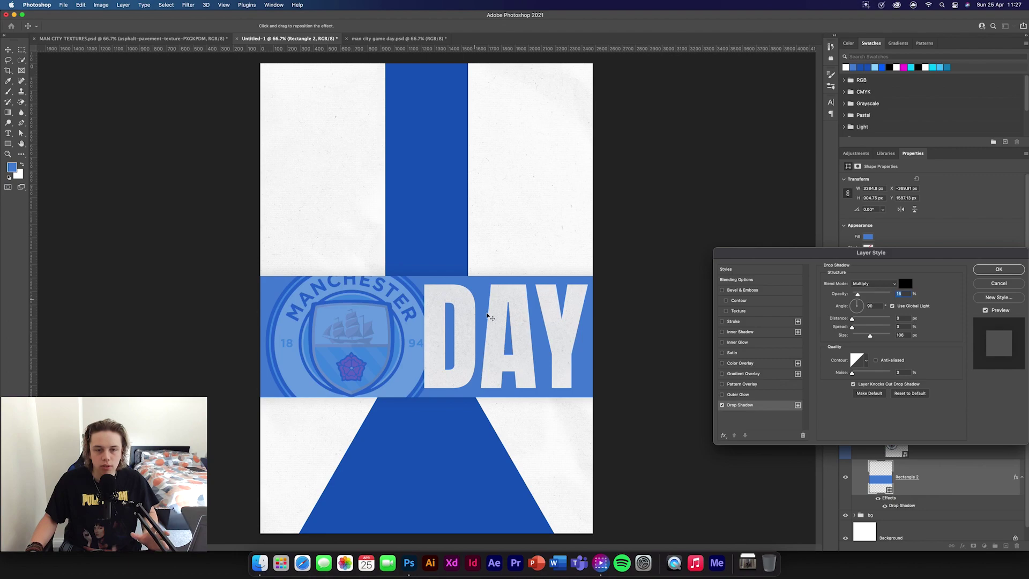
left_click(978, 268)
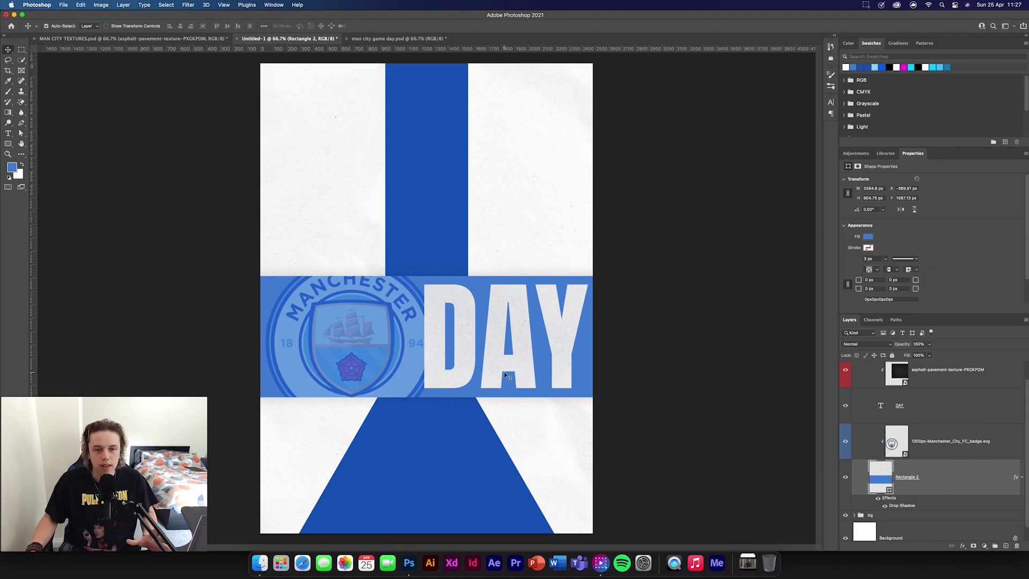
scroll(884, 407, "up", 1)
left_click(855, 367)
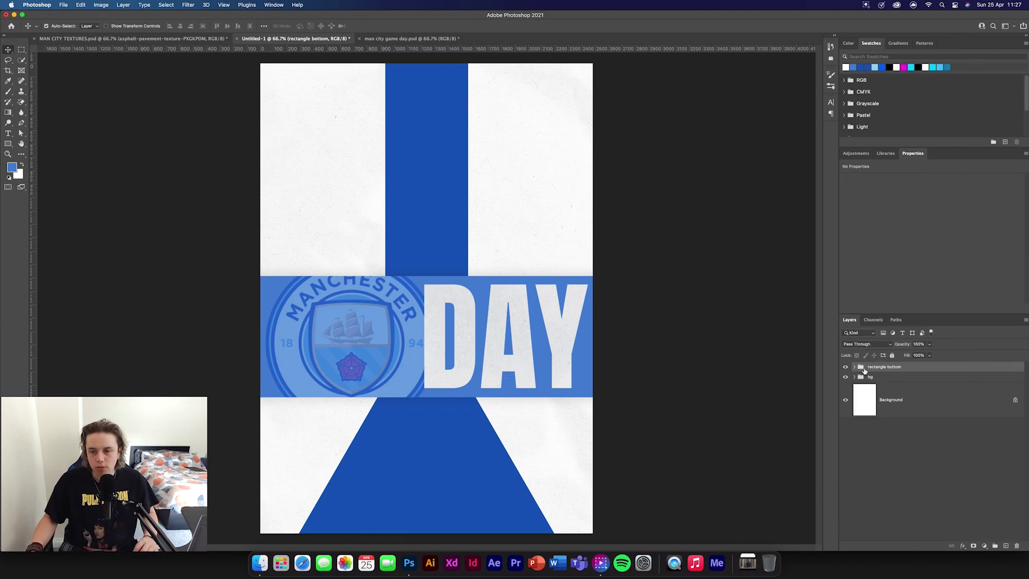
- Duplicate Rectangle 2 and move the copy out of its group to the top of the layer stack
left_click(856, 368)
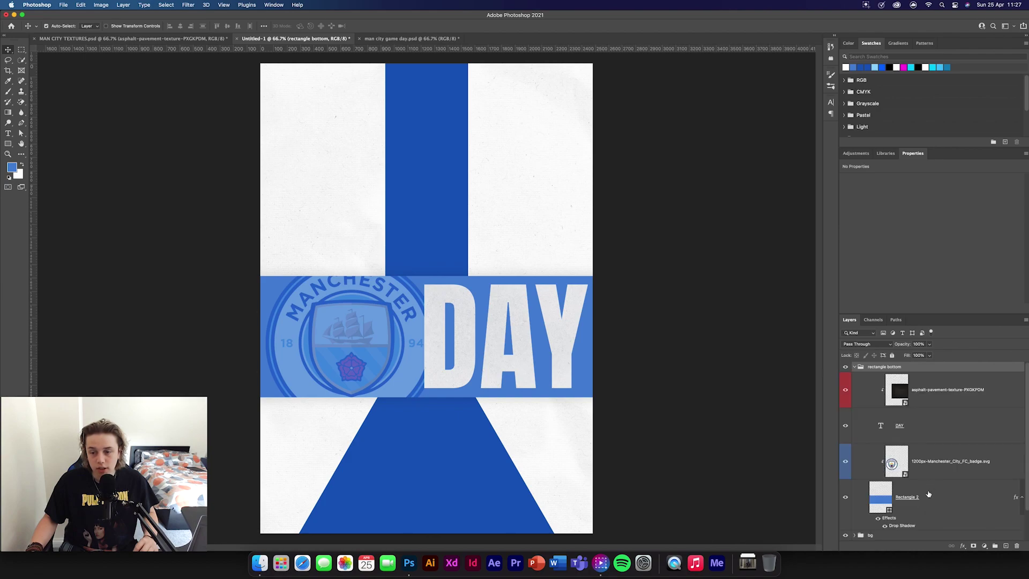
left_click(933, 498)
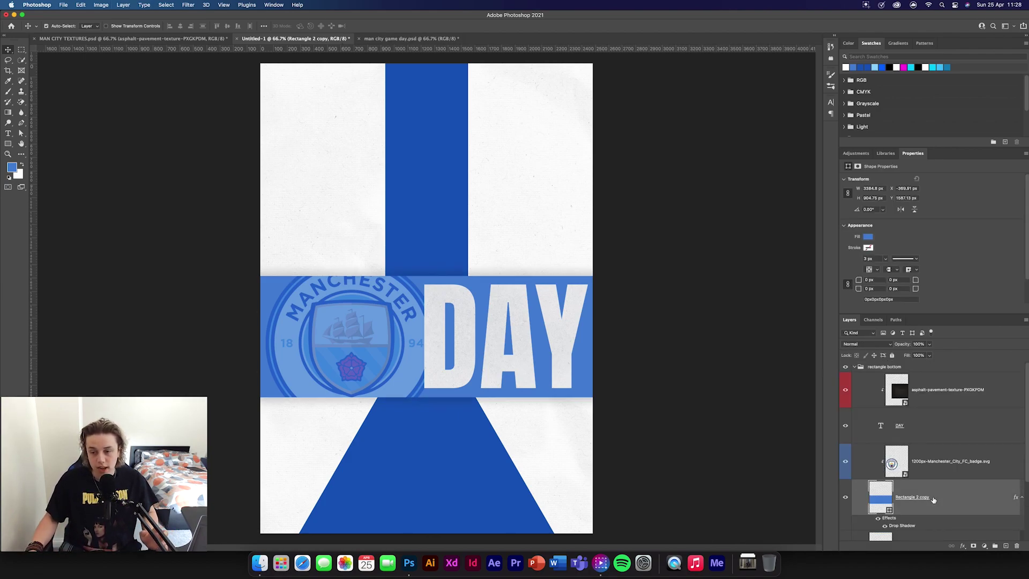
left_click_drag(933, 498, 919, 363)
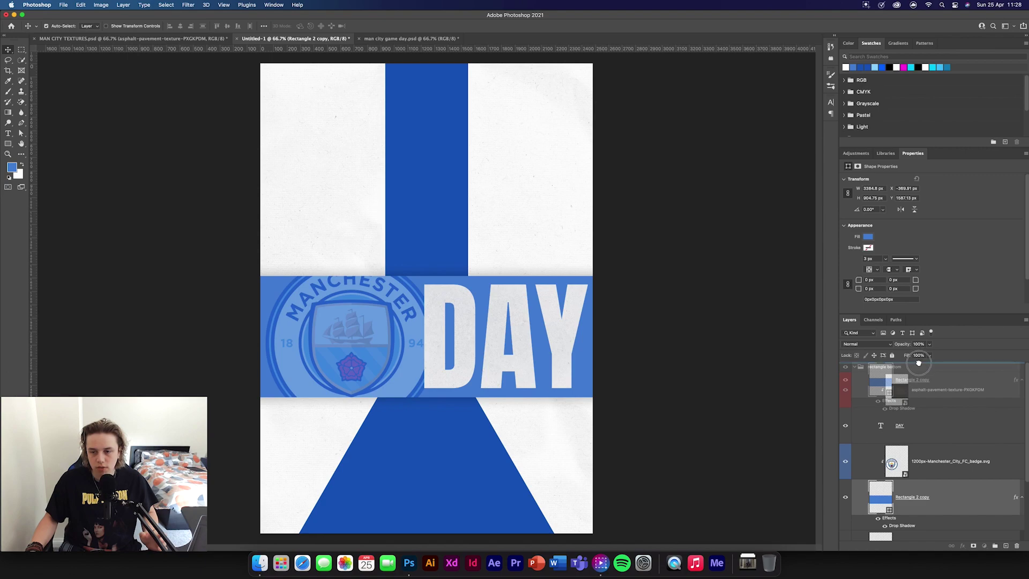
left_click(856, 418)
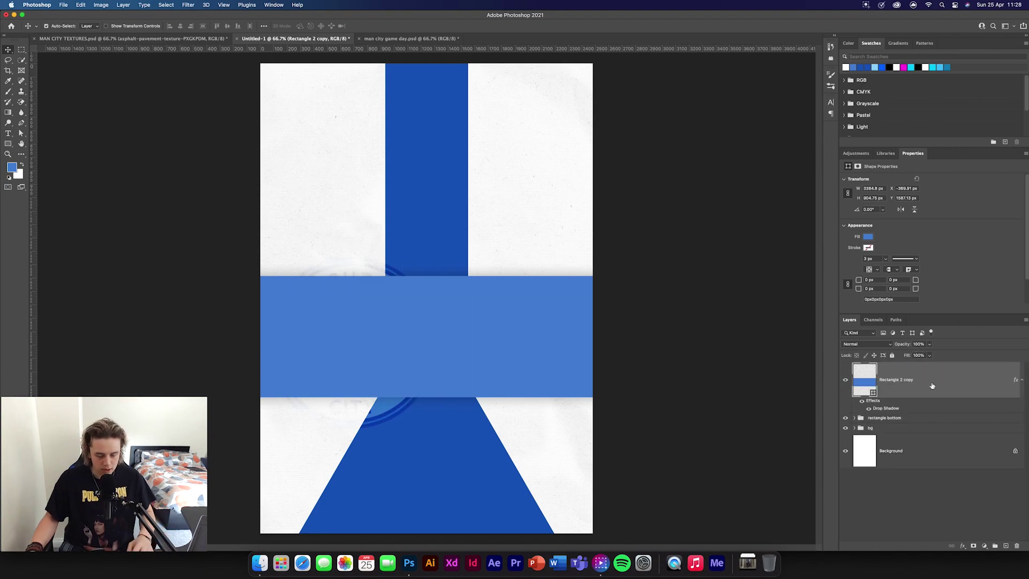
- Move the rectangle copy up above the DAY band and rotate it by about 2.48°
key("super+t")
left_click_drag(445, 336, 445, 207)
left_click_drag(703, 298, 691, 300)
left_click_drag(408, 197, 408, 209)
left_click(408, 26)
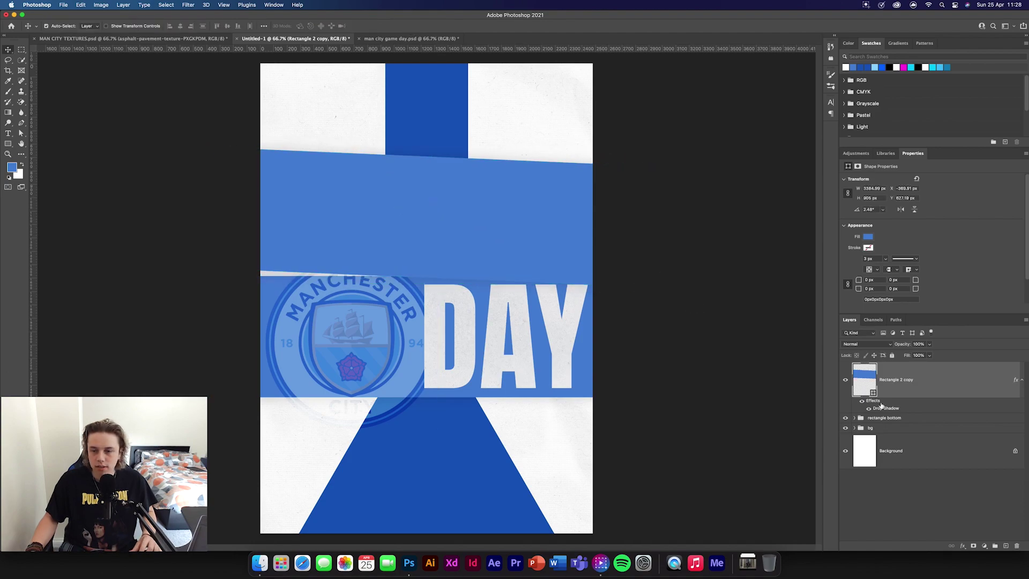
- Clip the badge to Rectangle 2 again inside the "rectangle bottom" group
left_click(854, 418)
scroll(933, 453, "down", 2)
left_click(922, 451, "alt")
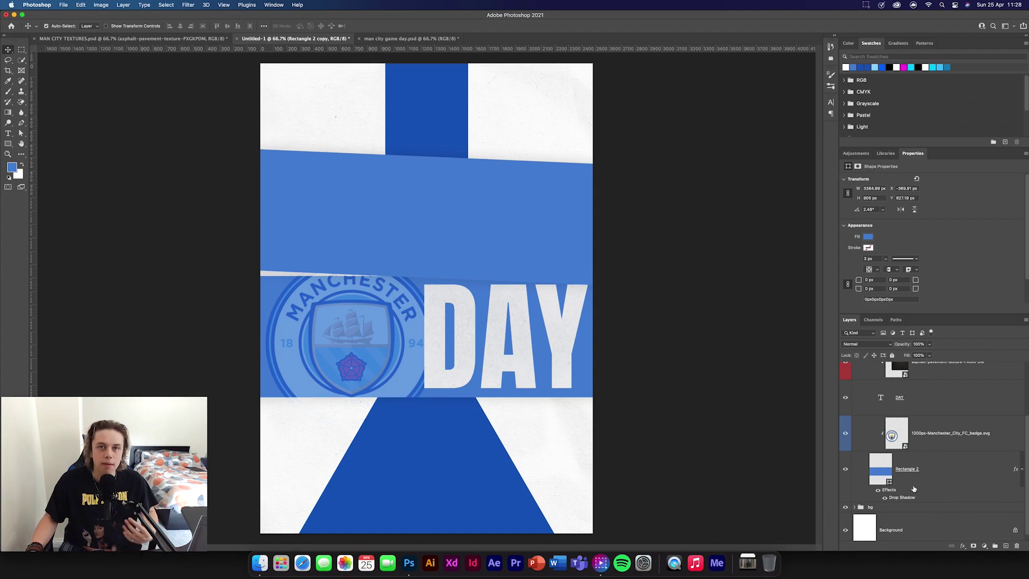
scroll(891, 426, "up", 2)
left_click(856, 404)
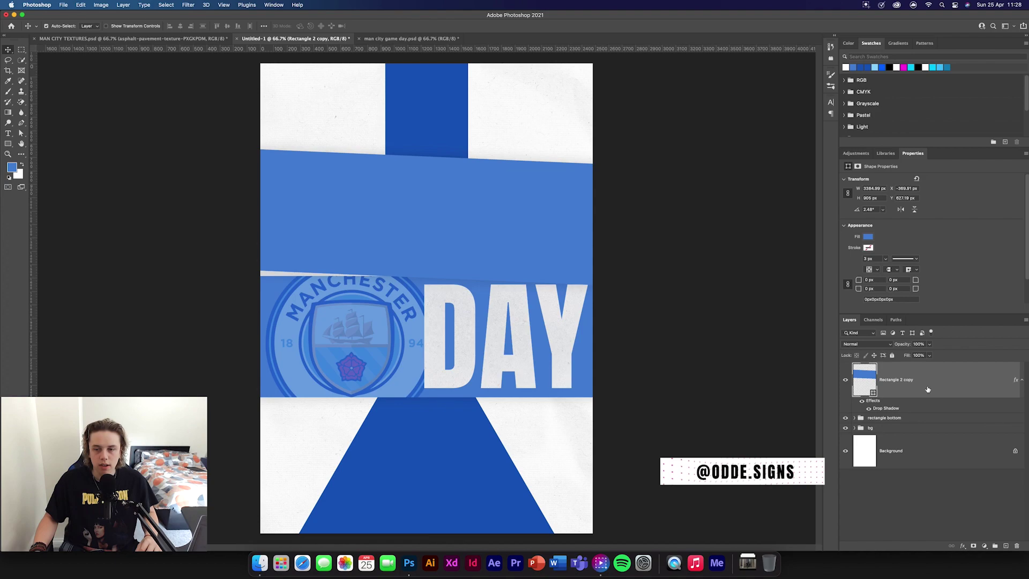
- Move the tilted rectangle and the "rectangle bottom" group together about 80 px down the page
left_click(895, 418, "shift")
key("super+t")
left_click_drag(458, 231, 479, 246)
left_click(407, 26)
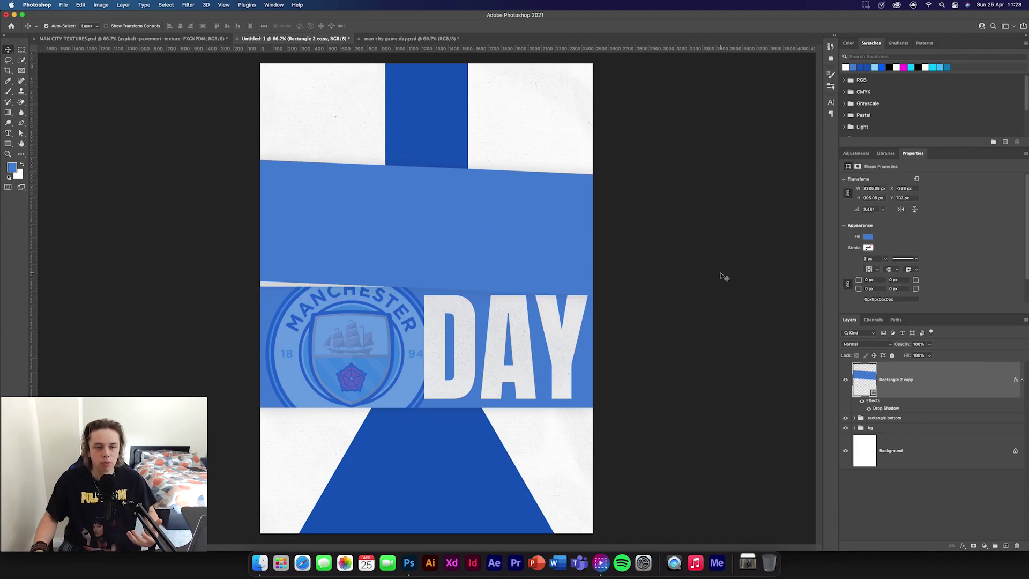
- Bring the pexels-mylo-kaye-6585361 city photo from MAN CITY TEXTURES.psd into the poster, placing it over the tilted rectangle
left_click(183, 39)
scroll(997, 413, "down", 5)
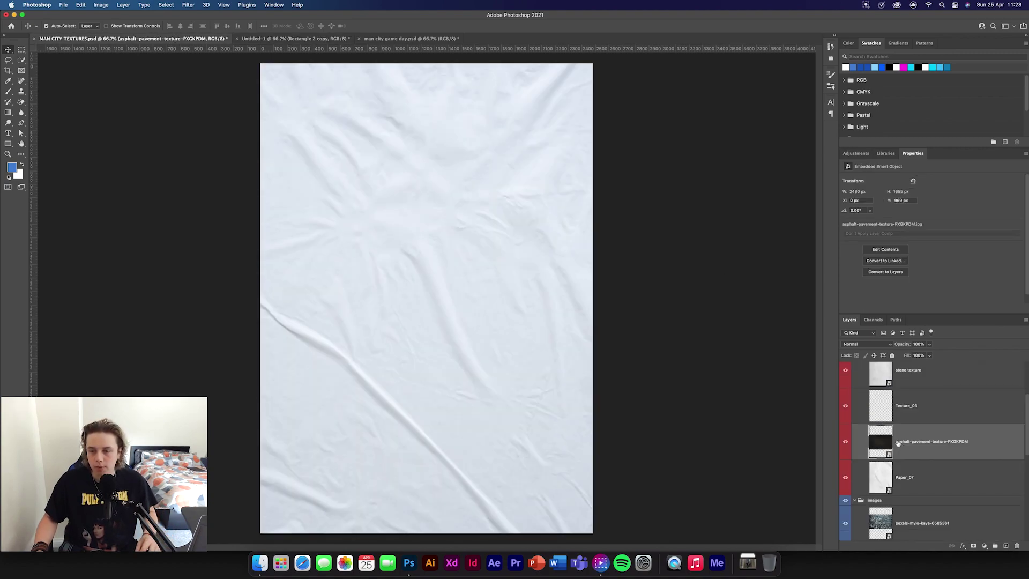
left_click(967, 428)
left_click_drag(977, 437, 514, 244)
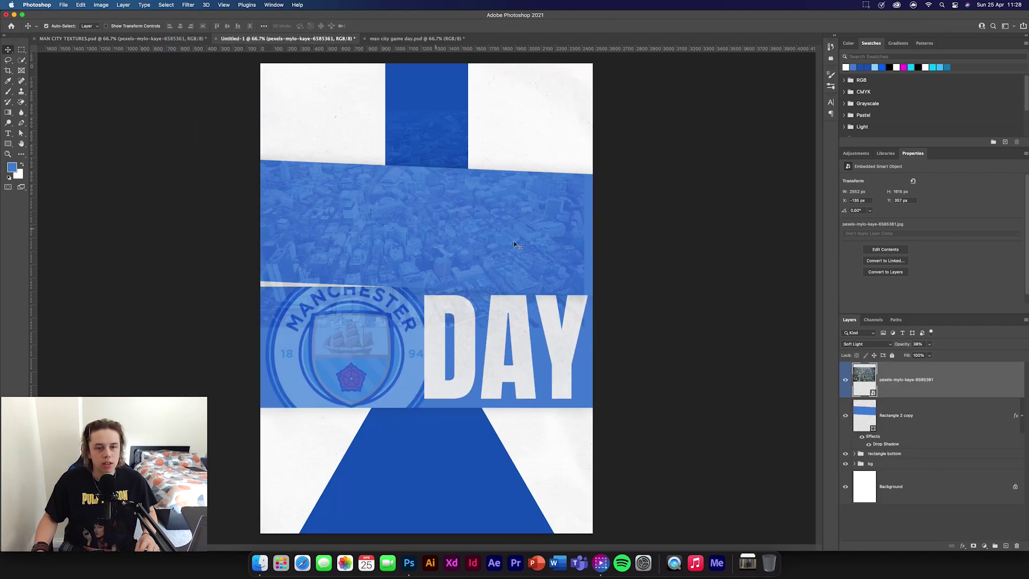
- Enlarge the city photo slightly to span the tilted band and clip it to Rectangle 2 copy
key("ctrl+t")
left_click_drag(594, 230, 593, 220)
key("Return")
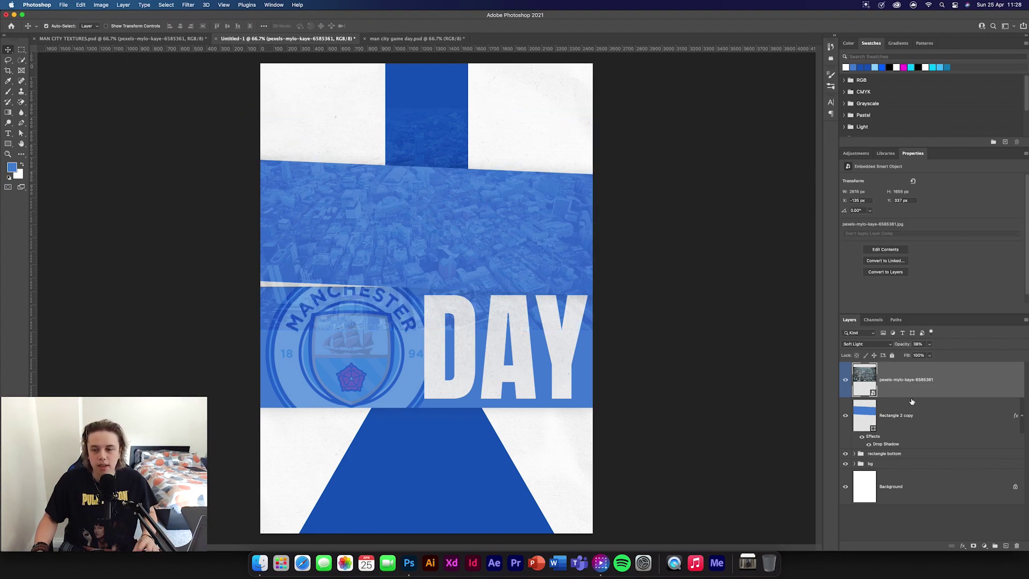
left_click(920, 399, "alt")
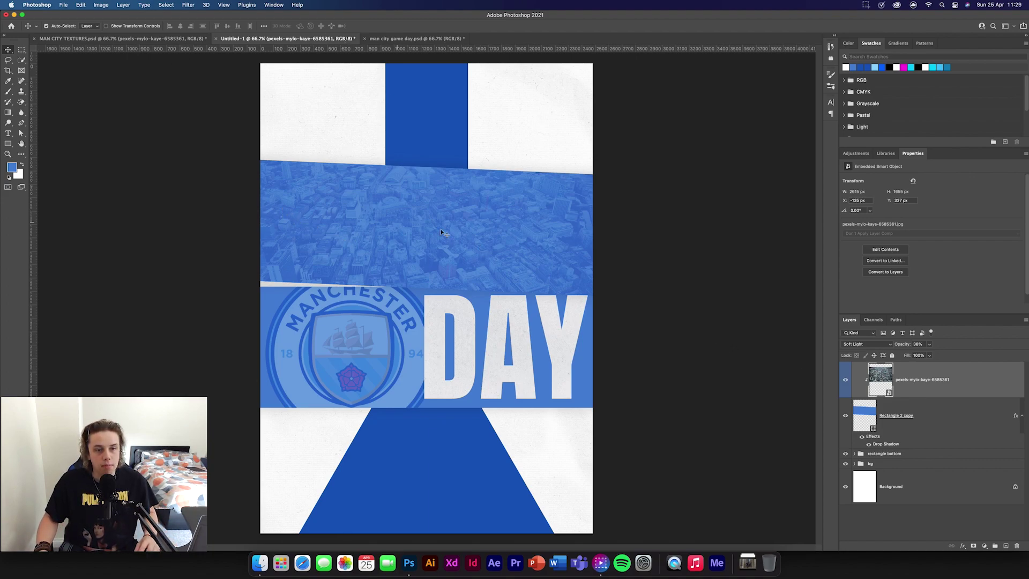
- Add the text MATCH over the tilted band and scale it up to nearly fill the band
left_click(8, 133)
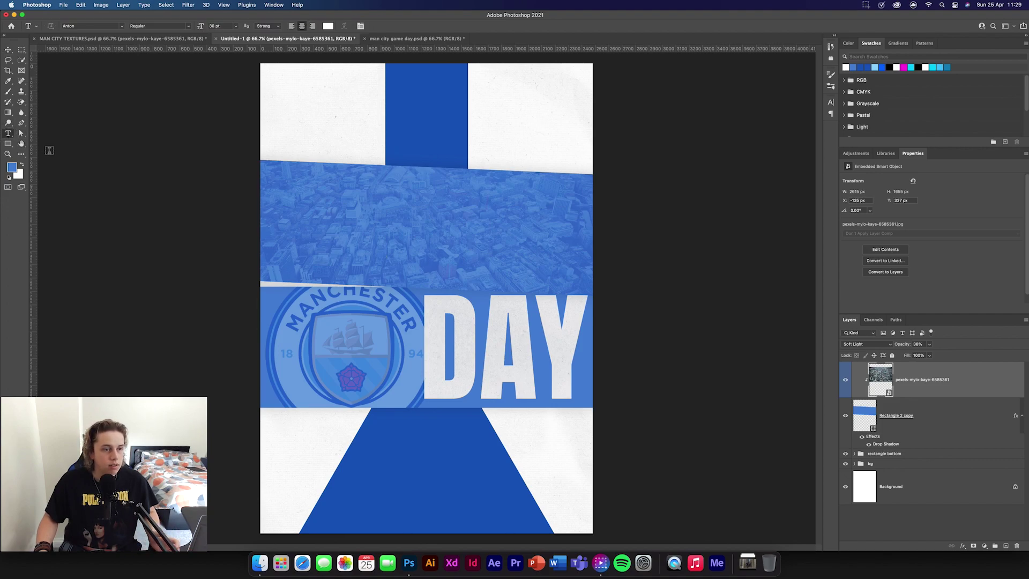
left_click(309, 232)
type("MATCH")
left_click(8, 51)
key("super+t")
left_click_drag(329, 240, 569, 242)
left_click_drag(470, 248, 446, 235)
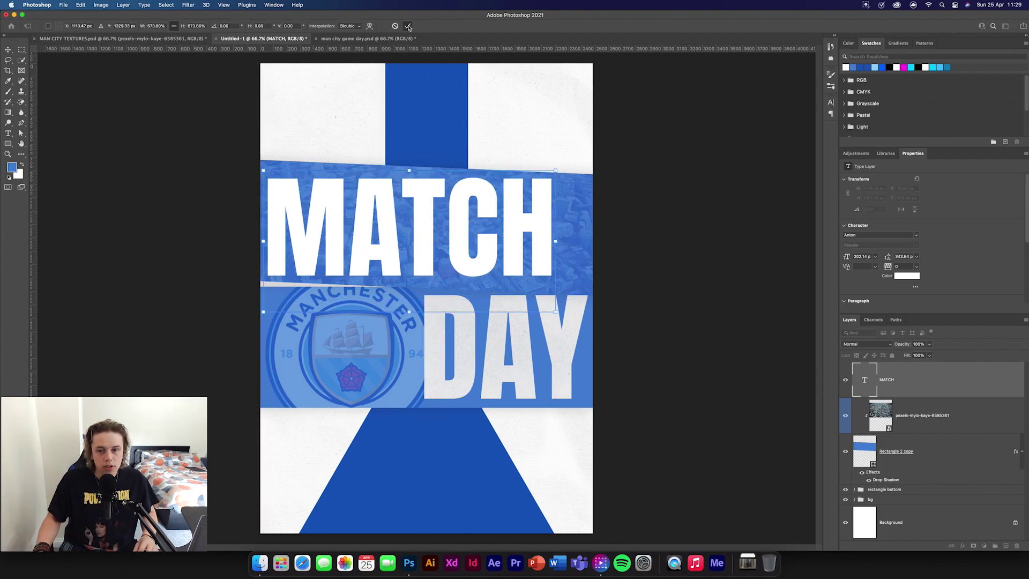
left_click(408, 26)
- Rotate the MATCH text by 2.48° to follow the tilted rectangle and nudge it slightly down within the band
left_click(957, 455)
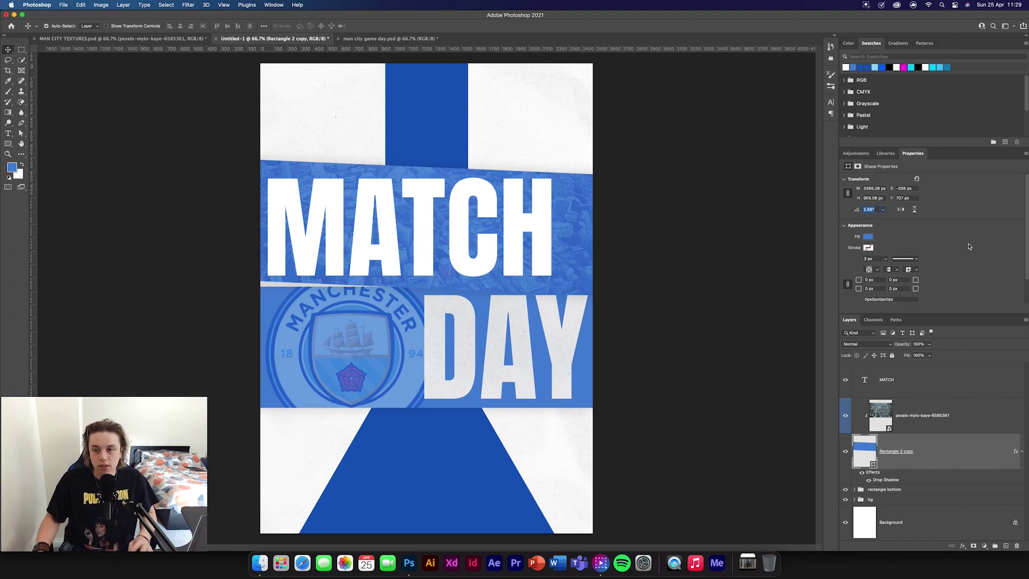
left_click(735, 292)
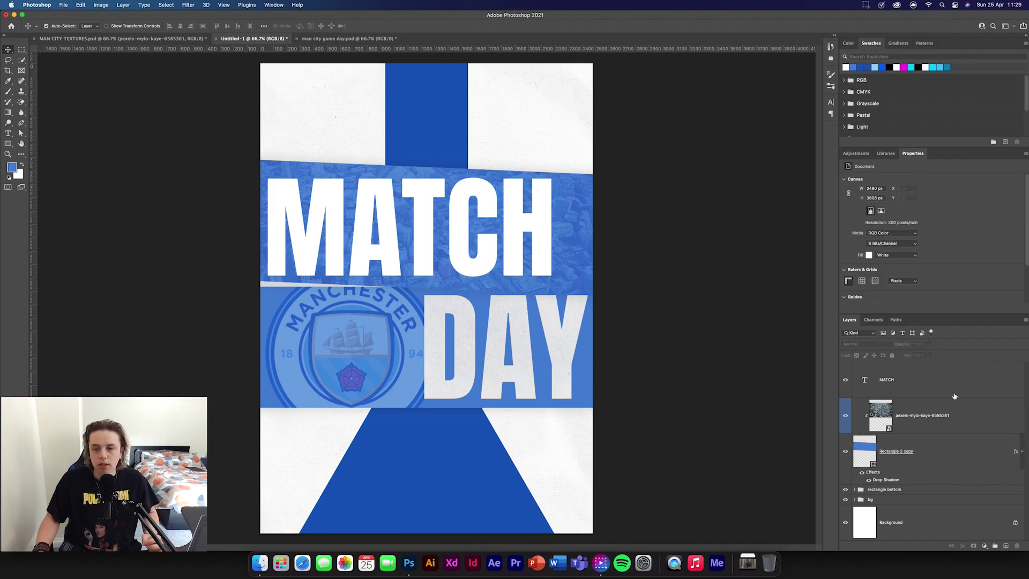
key("alt+.")
left_click(870, 210)
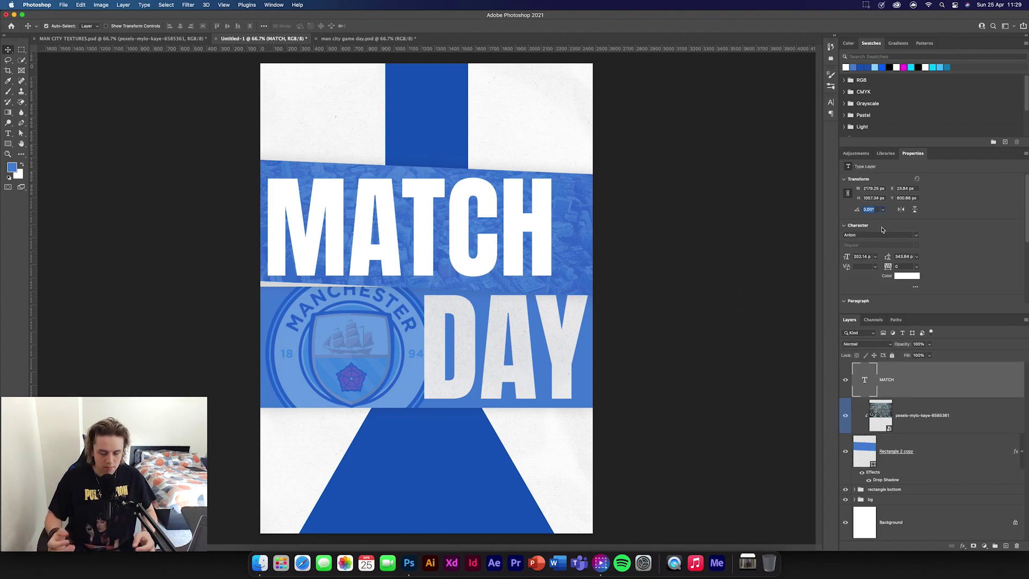
type("2.48")
key("Return")
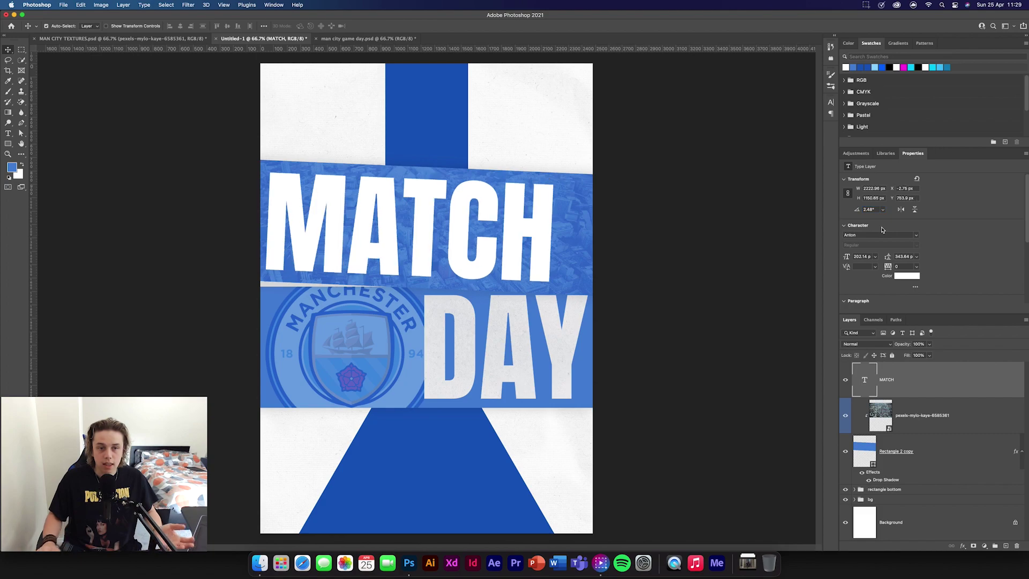
left_click(179, 373)
left_click_drag(472, 251, 471, 256)
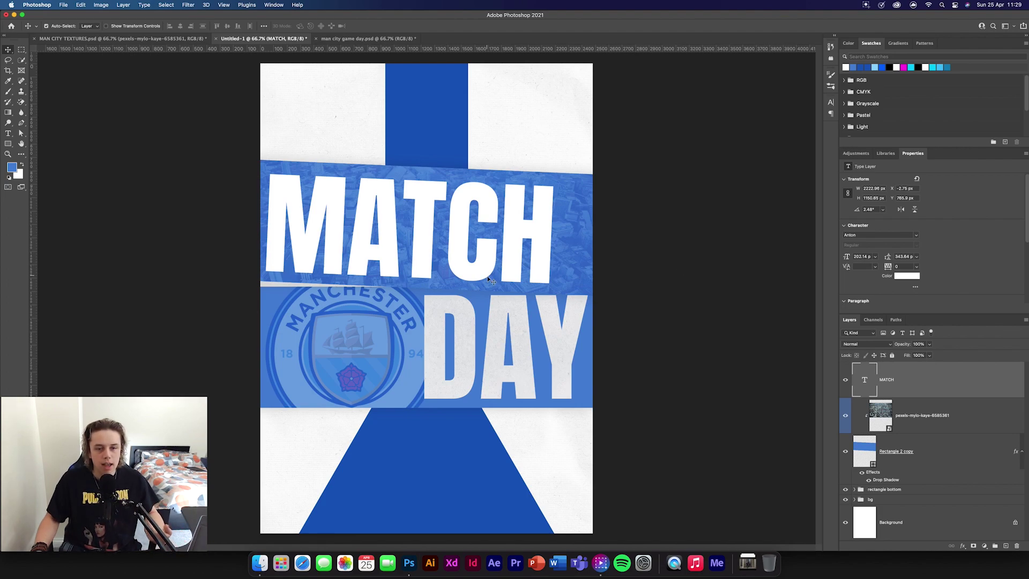
- Bring the asphalt-pavement texture from MAN CITY TEXTURES.psd into the poster and position it over the MATCH text
left_click(140, 39)
left_click(963, 447)
left_click_drag(989, 449, 455, 256)
key("super+t")
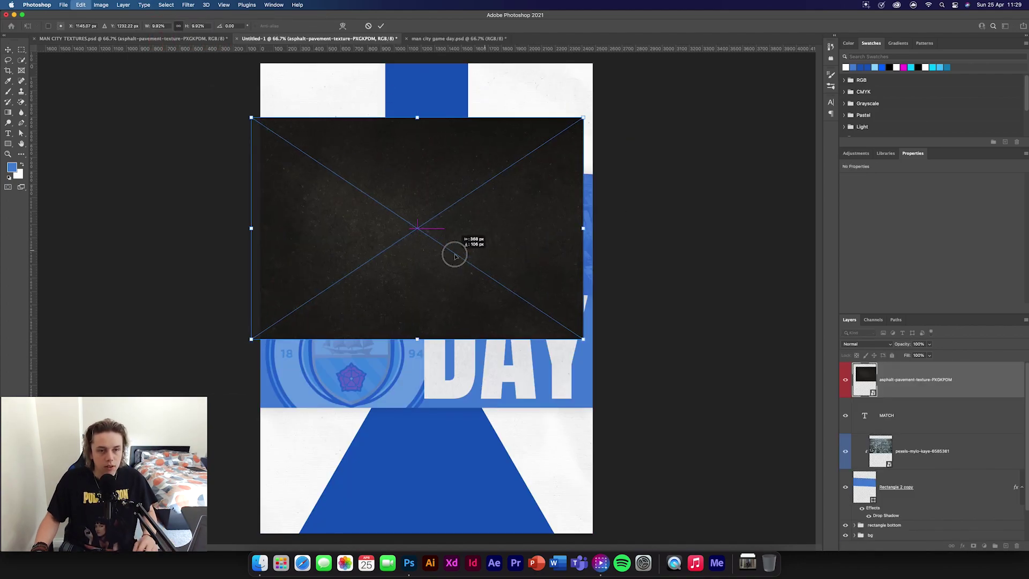
key("Return")
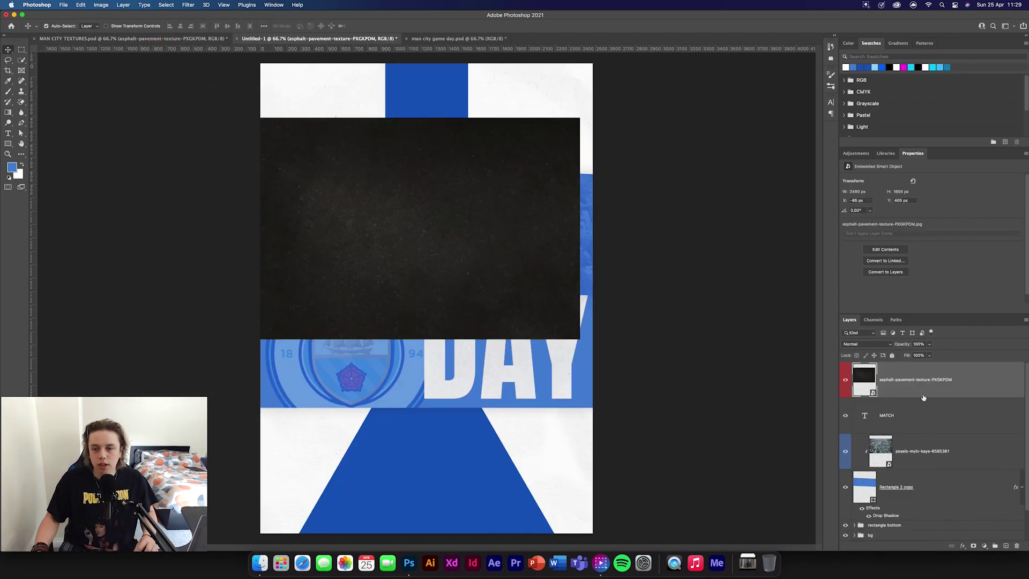
- Clip the asphalt texture to the MATCH text, set its blend mode to Subtract and lower its opacity to 80%
left_click(922, 398, "alt")
left_click(866, 345)
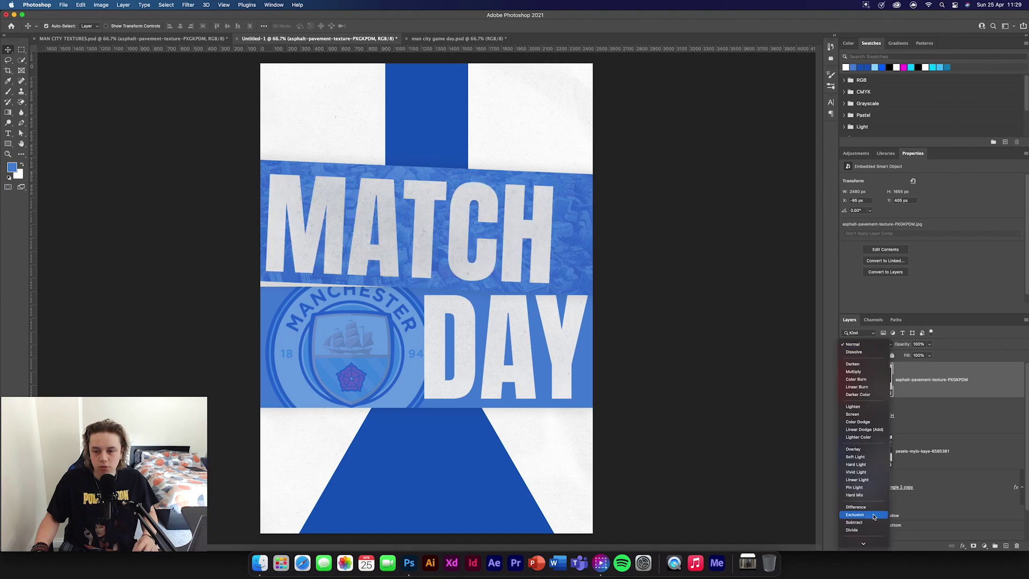
left_click(854, 522)
left_click_drag(902, 344, 892, 351)
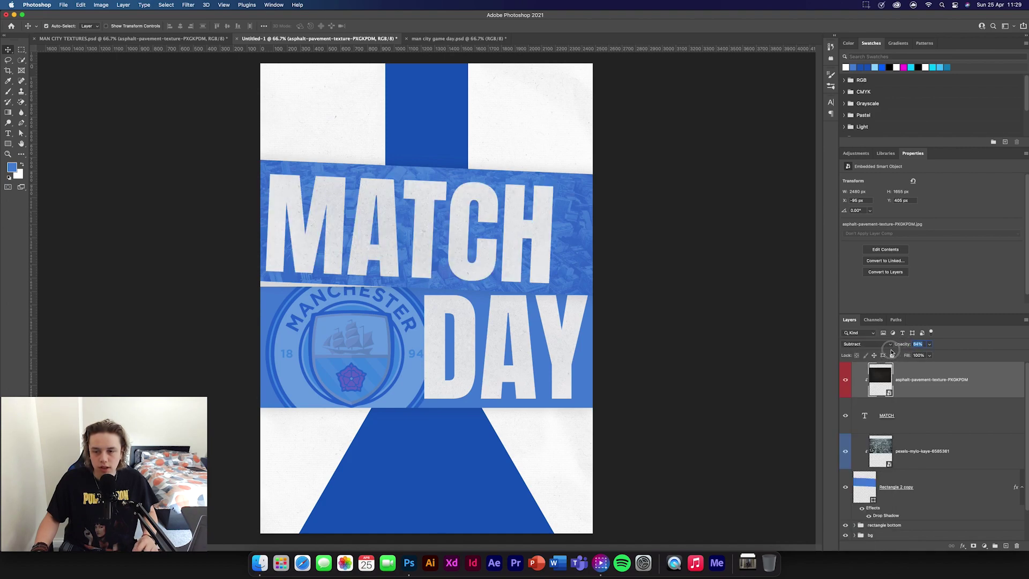
left_click(891, 352)
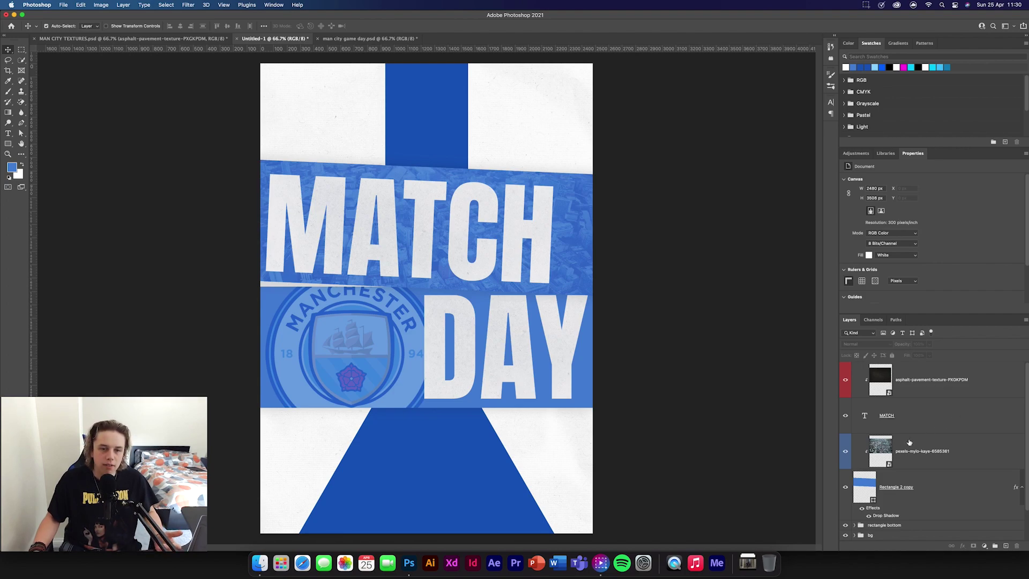
- Group the asphalt texture, MATCH text, city photo and Rectangle 2 copy as "match rectangle"
left_click(980, 399)
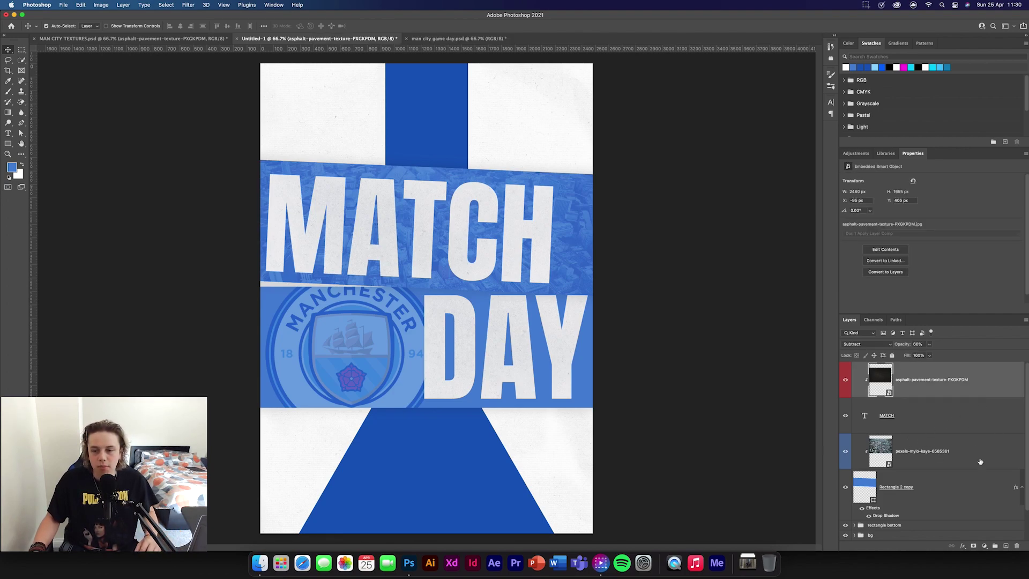
left_click(974, 492)
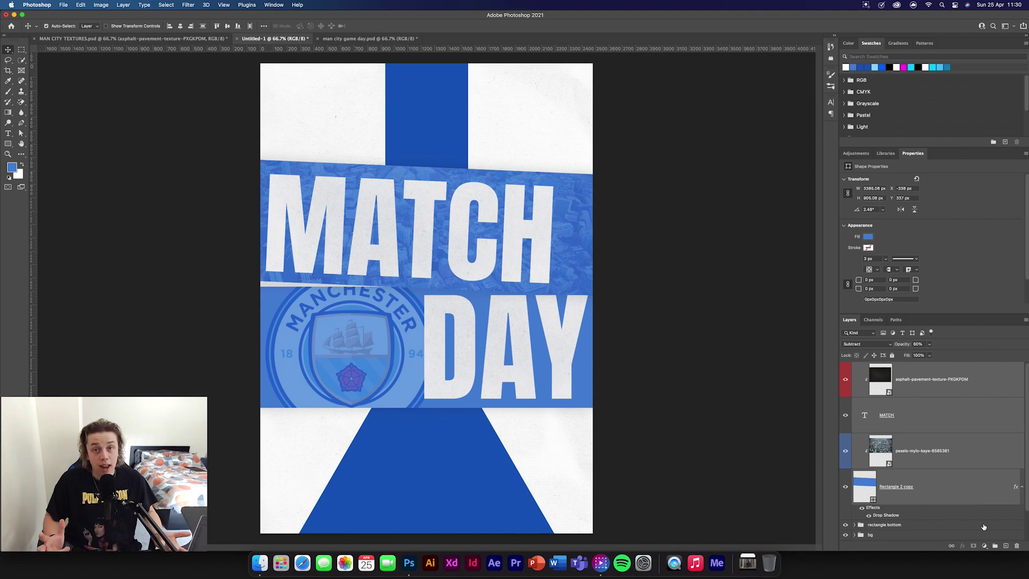
left_click(994, 546)
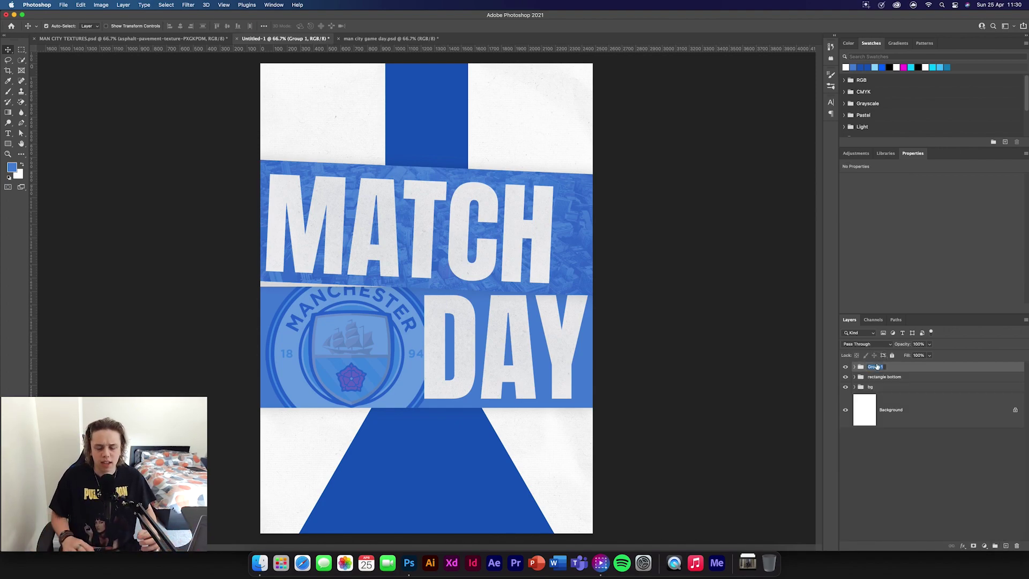
type("match")
key("Return")
type("rectangle")
key("Return")
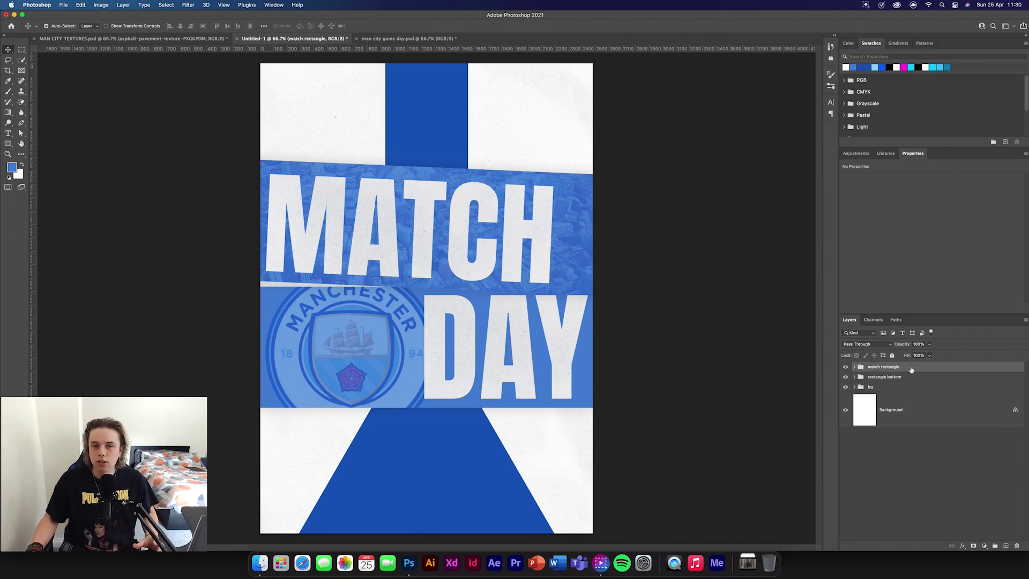
- Bring the masked stadium layer from MAN CITY TEXTURES.psd into the poster
left_click(129, 38)
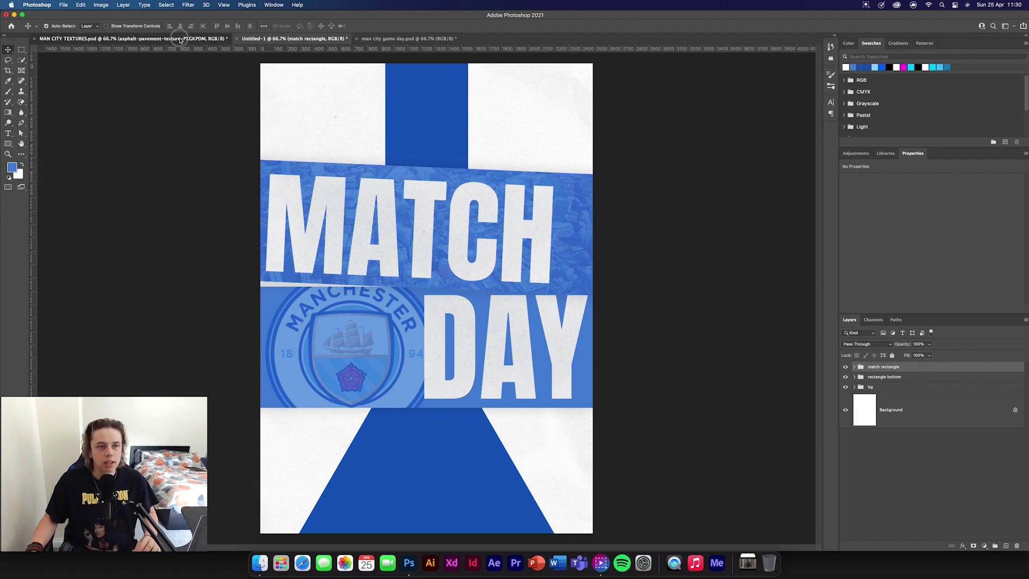
scroll(963, 433, "down", 2)
scroll(962, 433, "down", 6)
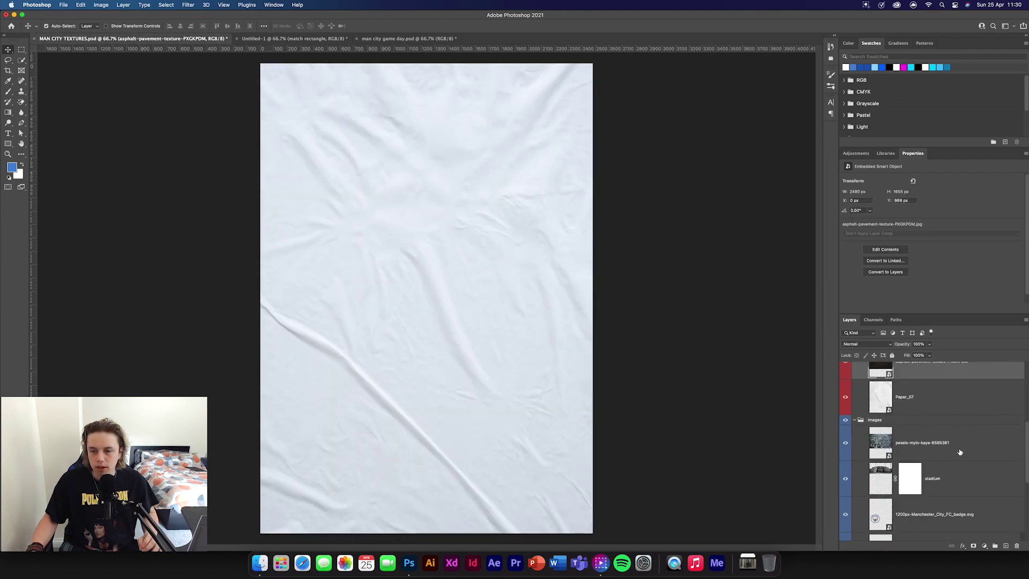
left_click_drag(960, 433, 469, 147)
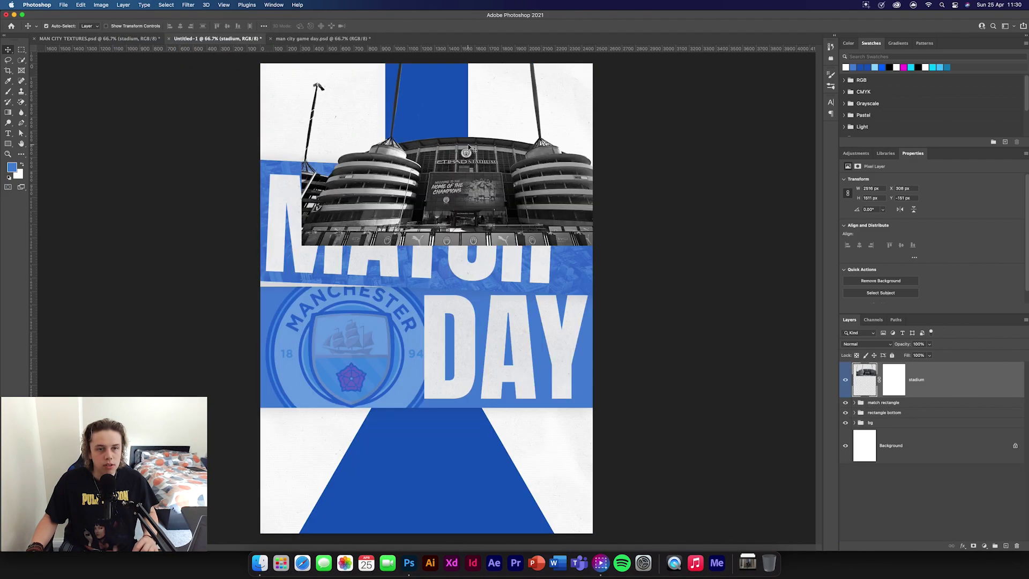
- Position the stadium across the page just above the MATCH band and order it beneath the "match rectangle" group
left_click_drag(497, 219, 446, 147)
left_click_drag(939, 380, 940, 410)
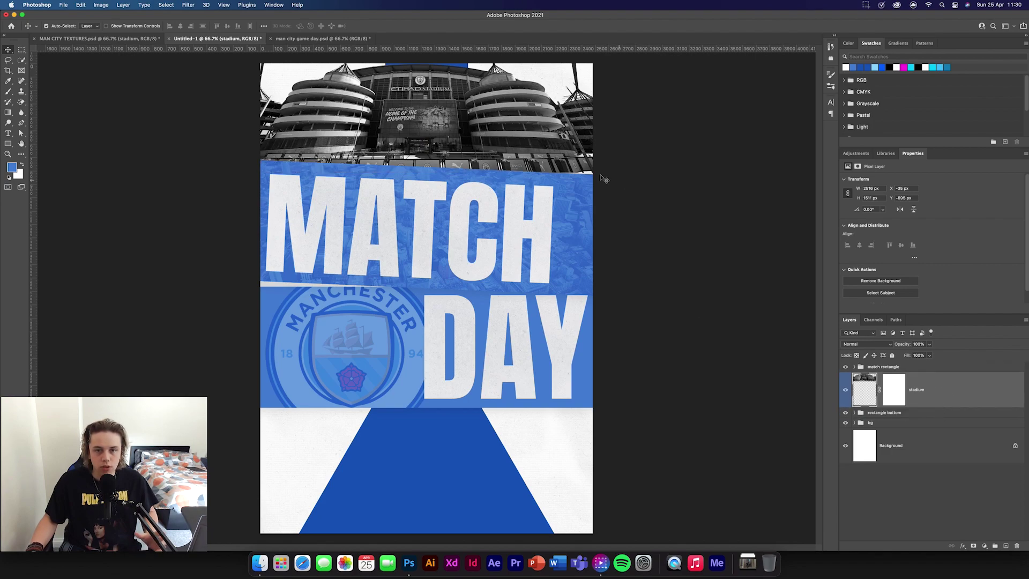
left_click_drag(547, 124, 547, 136)
- Move the stadium, "match rectangle" and "rectangle bottom" together about 140 px down the page
left_click(922, 411, "shift")
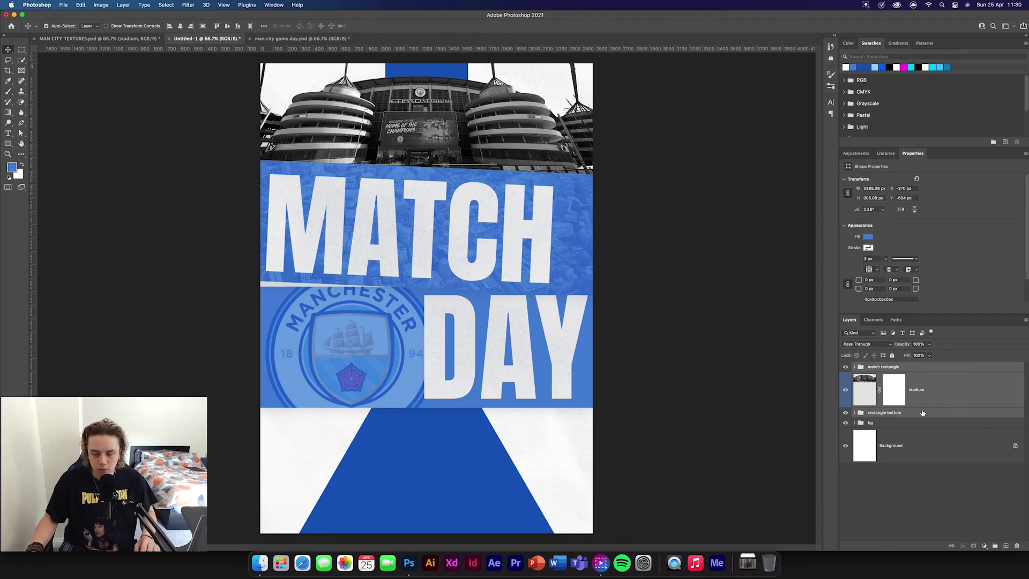
key("super+t")
left_click_drag(455, 204, 456, 216)
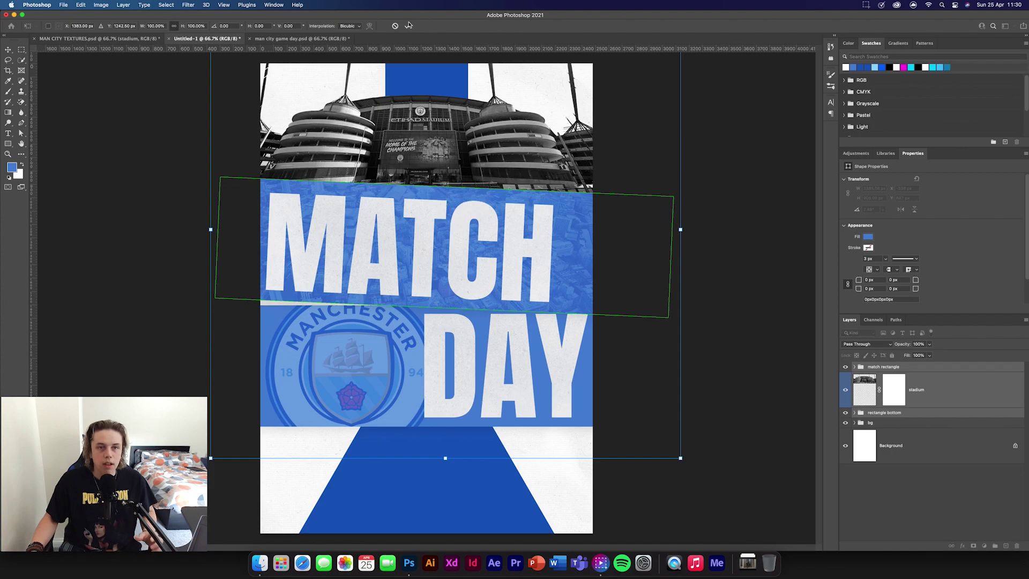
key("Return")
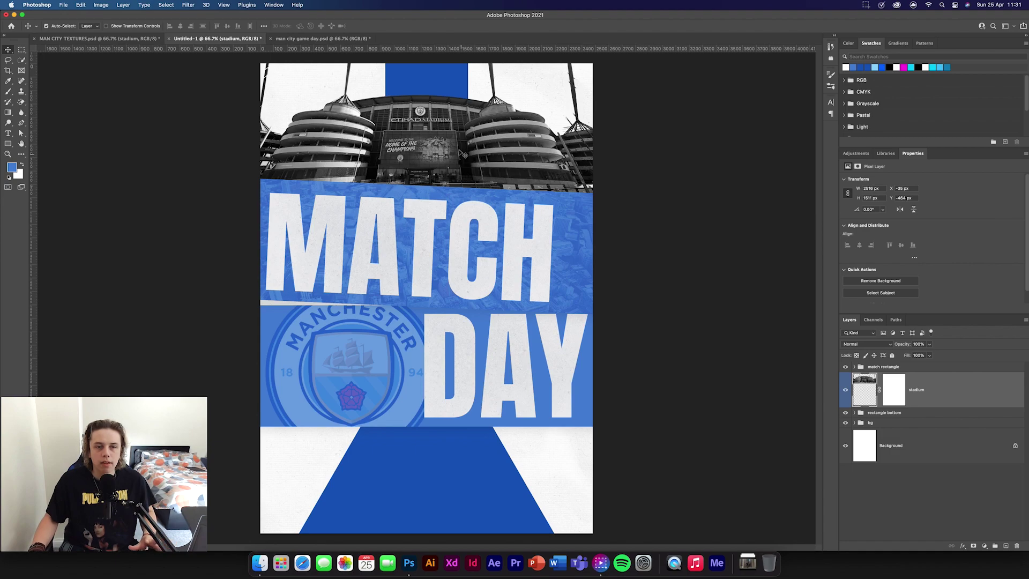
- Add a Gradient Map adjustment above the stadium layer and clip it to the stadium
left_click(984, 546)
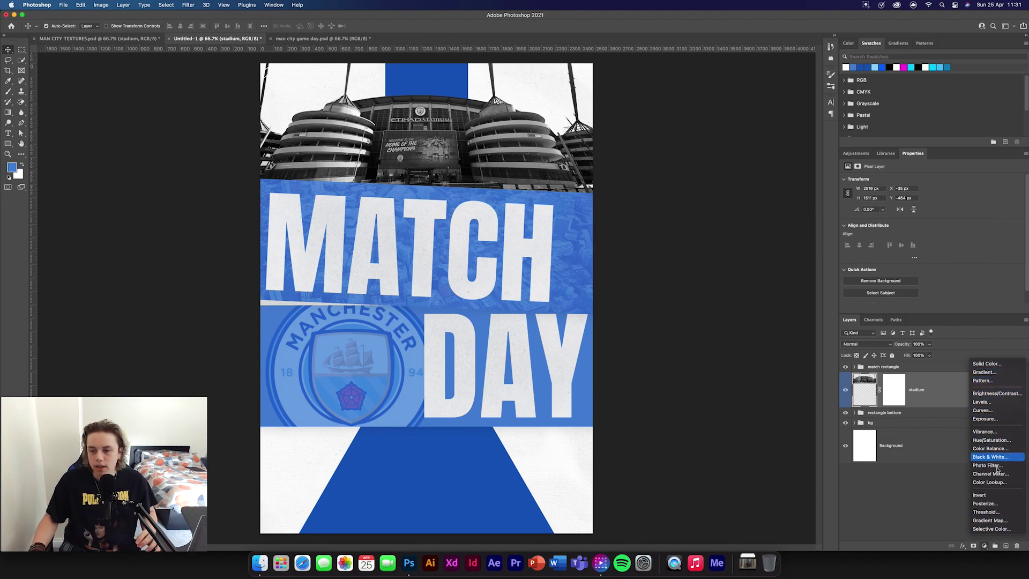
left_click(999, 523)
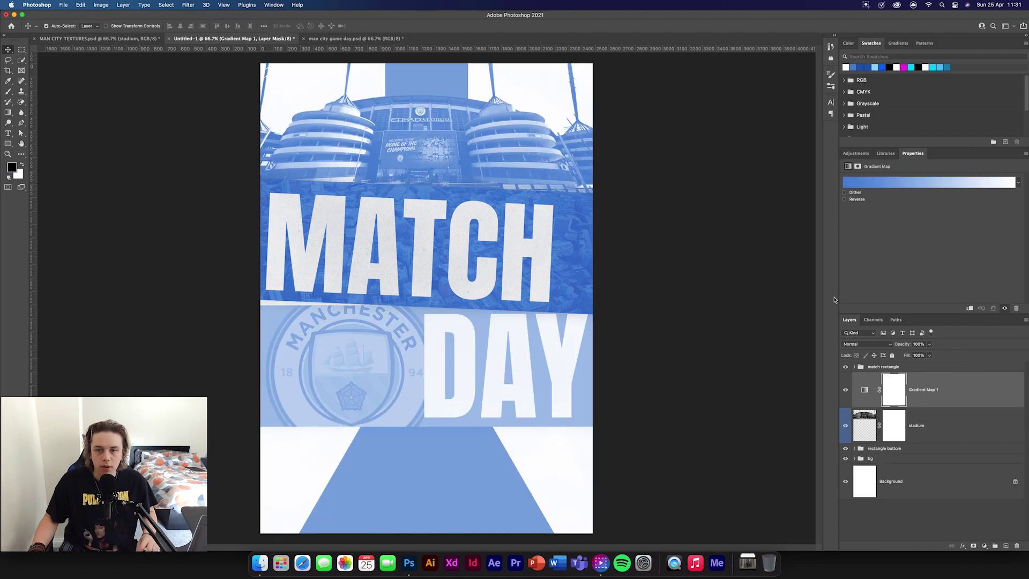
left_click(919, 411, "alt")
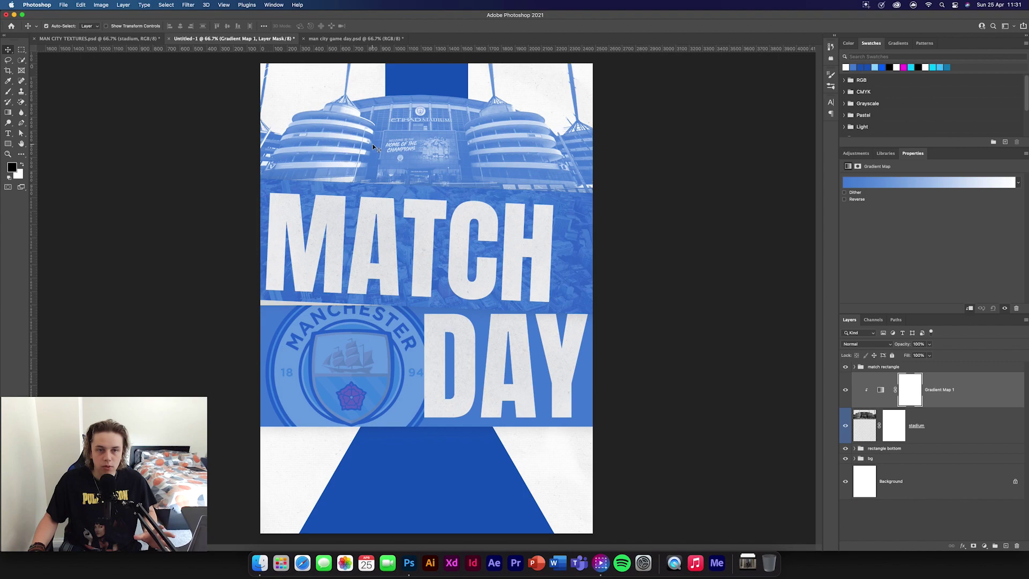
- Set the gradient map's blue stop to #4b86d7 and its location to 12%
left_click(886, 183)
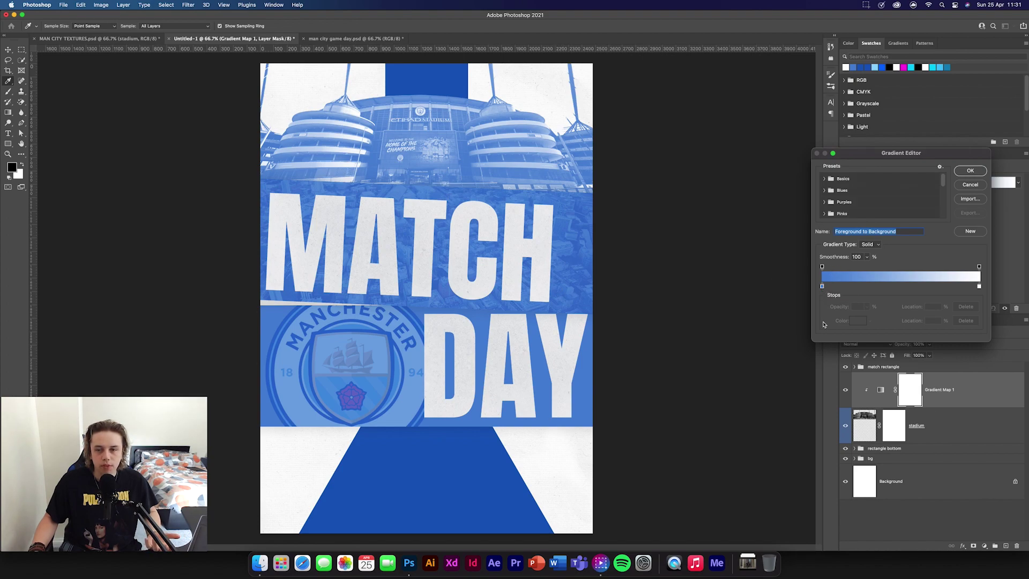
double_click(822, 287)
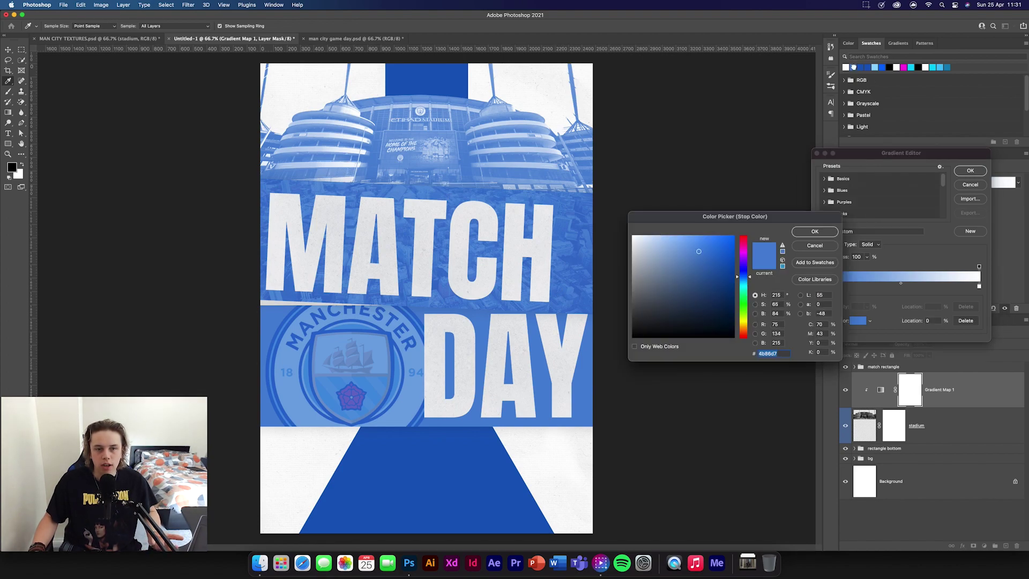
key("Return")
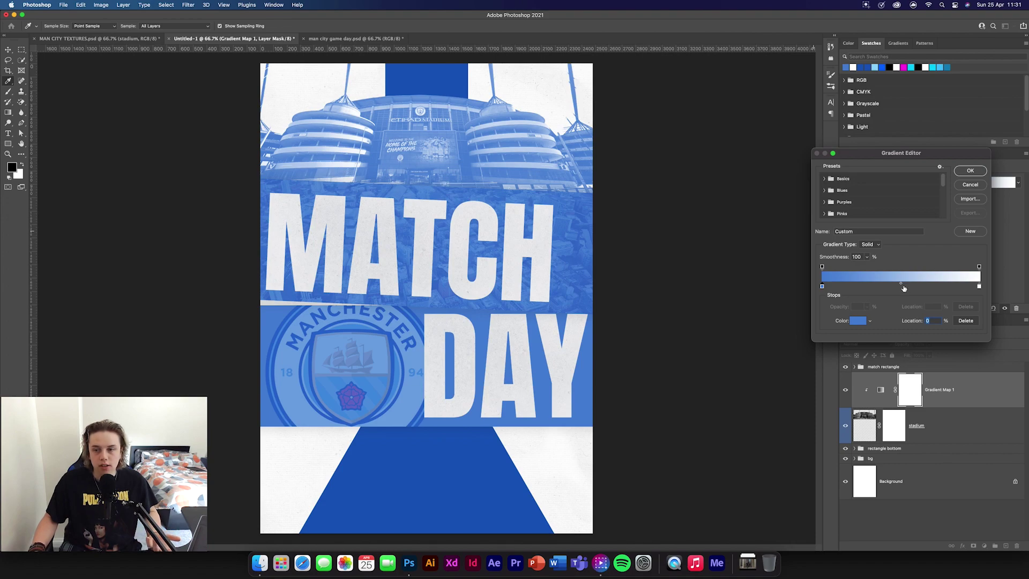
mouse_move(903, 286)
left_mouse_down()
mouse_move(929, 289)
mouse_move(885, 286)
mouse_move(905, 284)
left_mouse_up()
left_click_drag(820, 290, 841, 289)
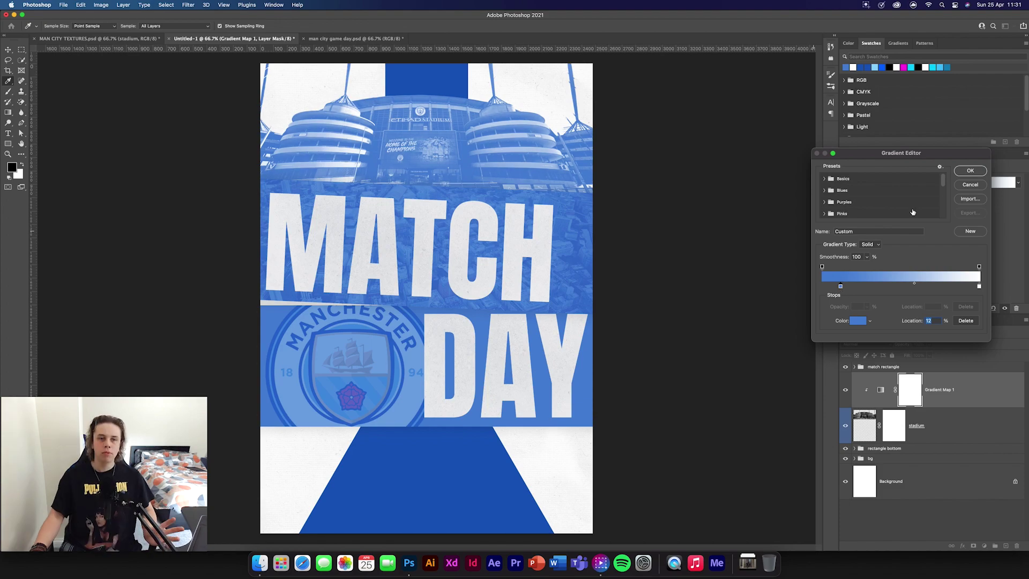
left_click(972, 171)
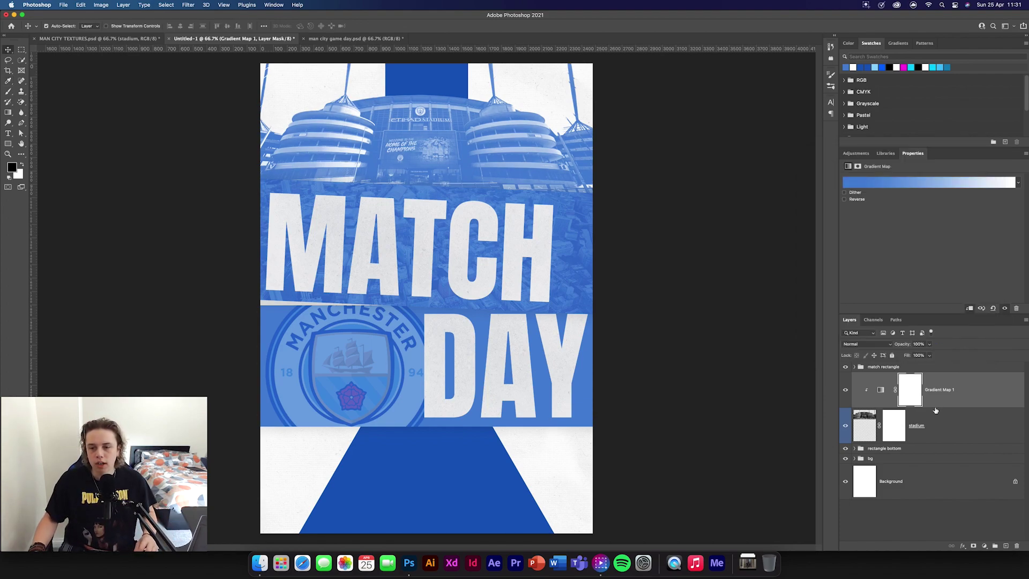
- Group the gradient map and the stadium layer together as "stadium"
left_click(951, 429, "shift")
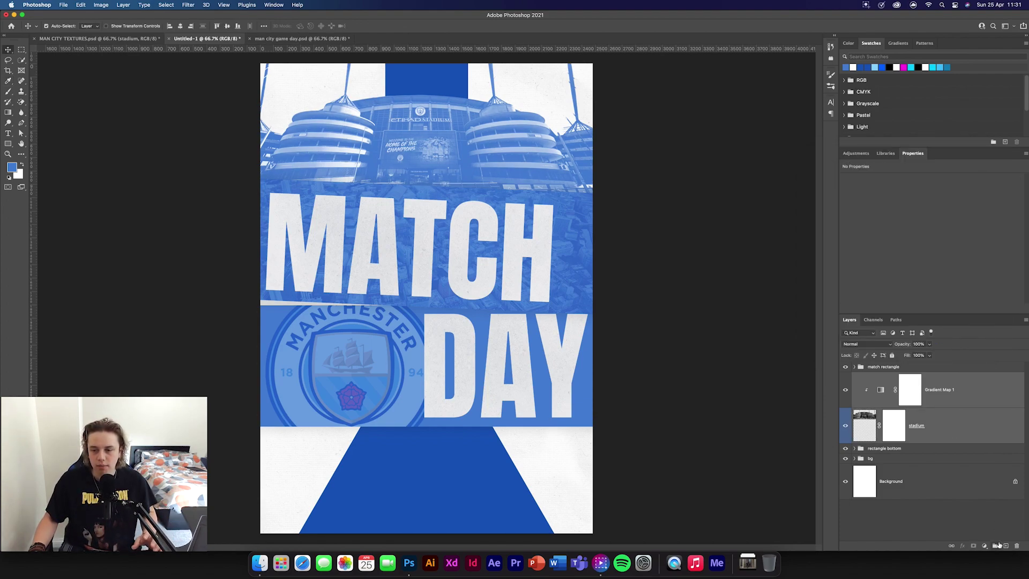
key("super+g")
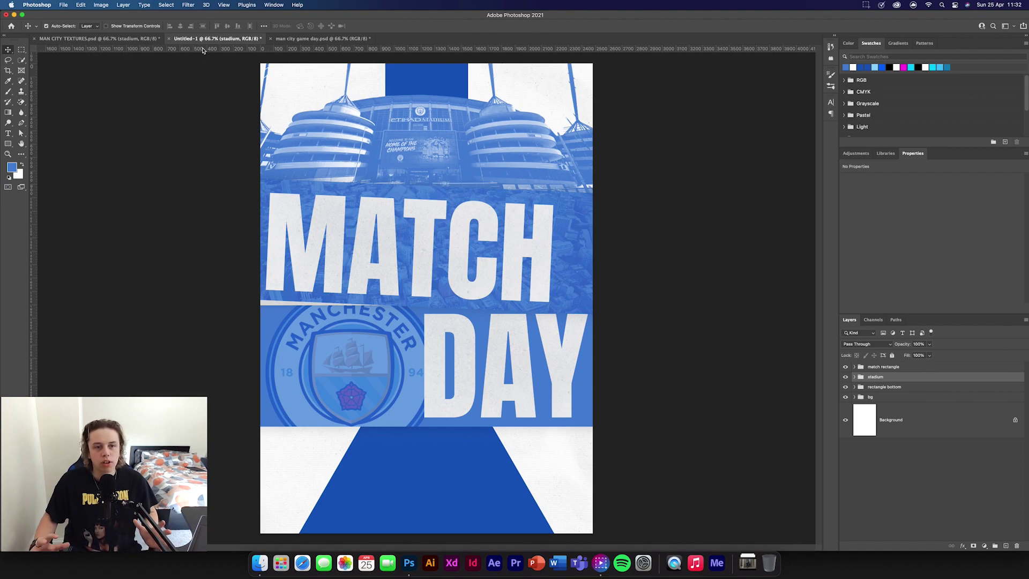
- Copy the Texture_03 layer from MAN CITY TEXTURES.psd into the poster directly above the "stadium" group and fit it over the page
left_click(137, 39)
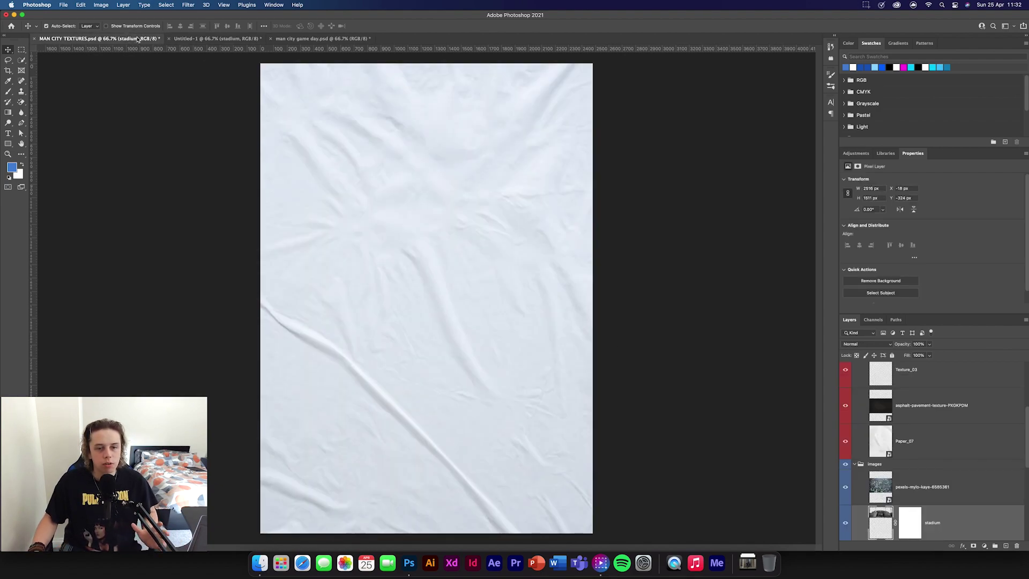
scroll(866, 406, "down", 3)
scroll(969, 435, "up", 4)
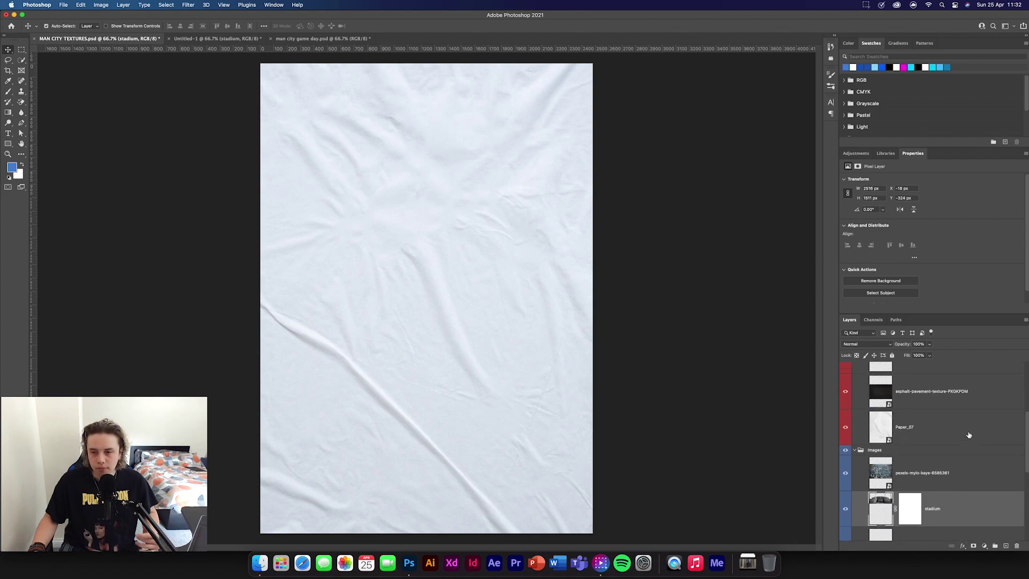
left_click_drag(965, 432, 457, 286)
key("super+t")
left_click(407, 26)
left_click(724, 481)
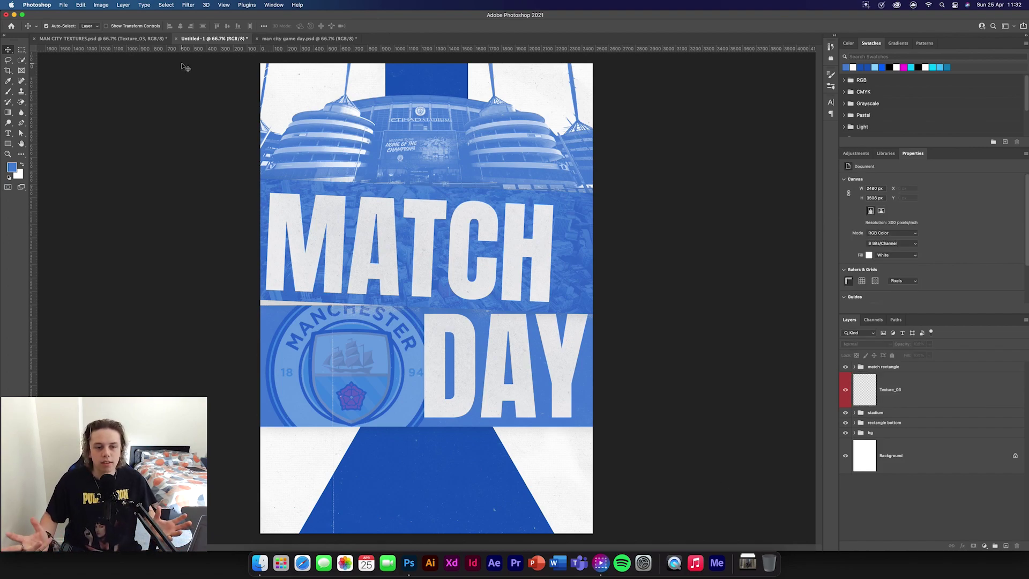
- Copy the player cut-out from MAN CITY TEXTURES.psd into the poster, scale it to about 968 px wide and centre it over the lower blue stripe
left_click(145, 39)
scroll(965, 497, "down", 5)
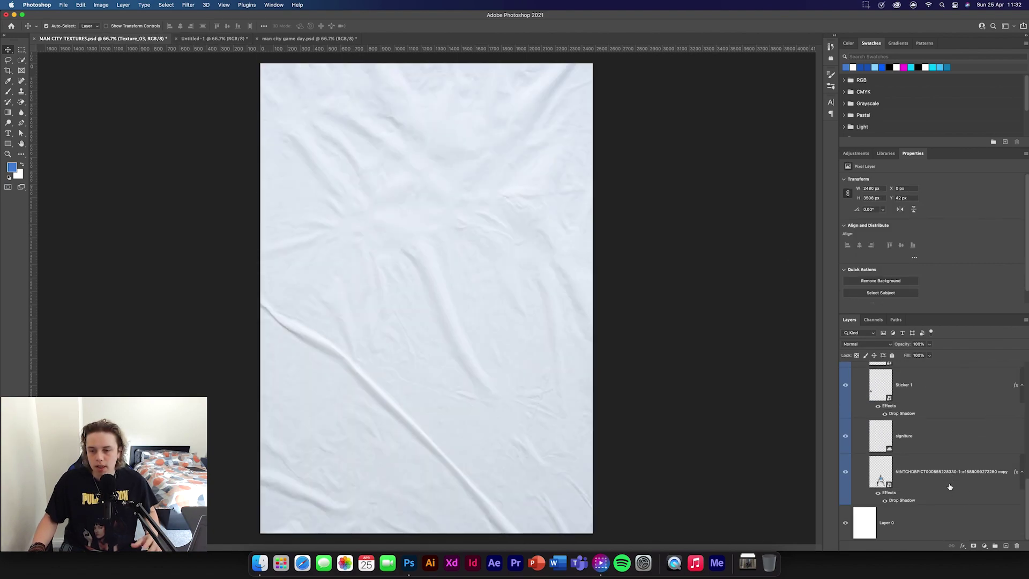
left_click(950, 486)
left_click_drag(954, 487, 427, 433)
left_click_drag(426, 350, 427, 355)
left_click_drag(423, 484, 423, 473)
left_click(380, 26)
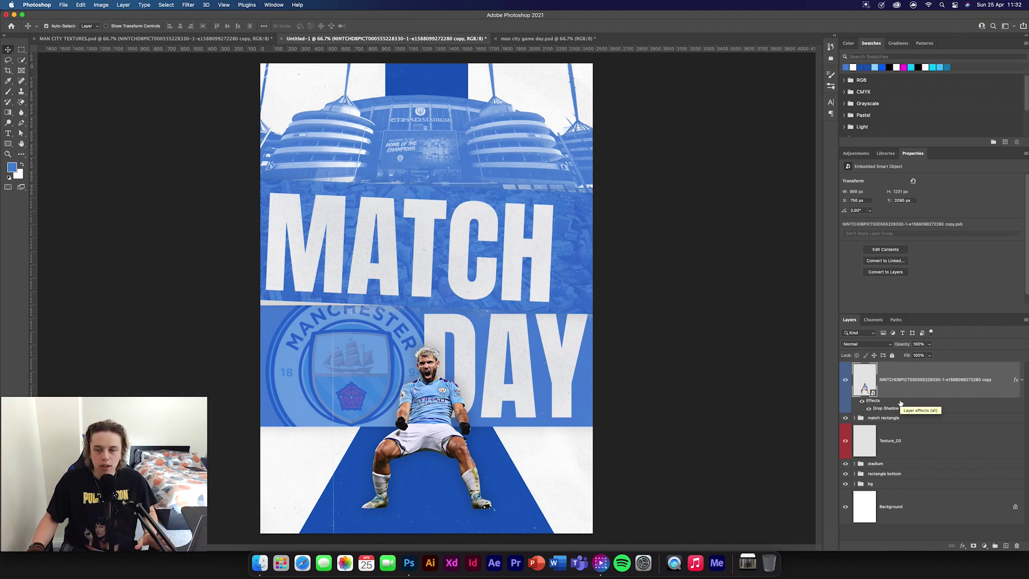
- Add a new layer above the "match rectangle" group and set up a black Soft Round brush with a reduced size and a tip flattened into a thin ellipse
left_click(926, 421)
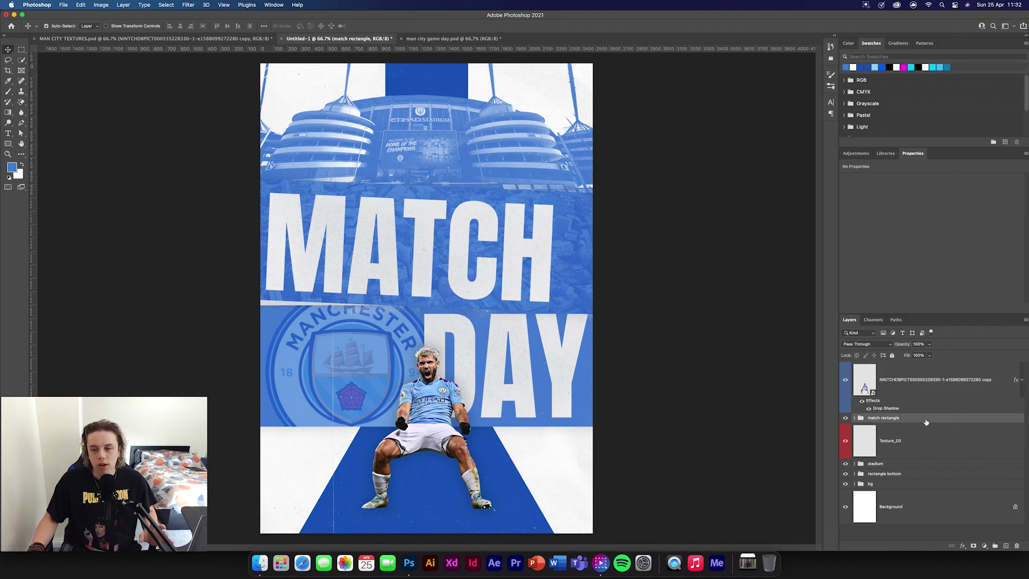
left_click(1006, 546)
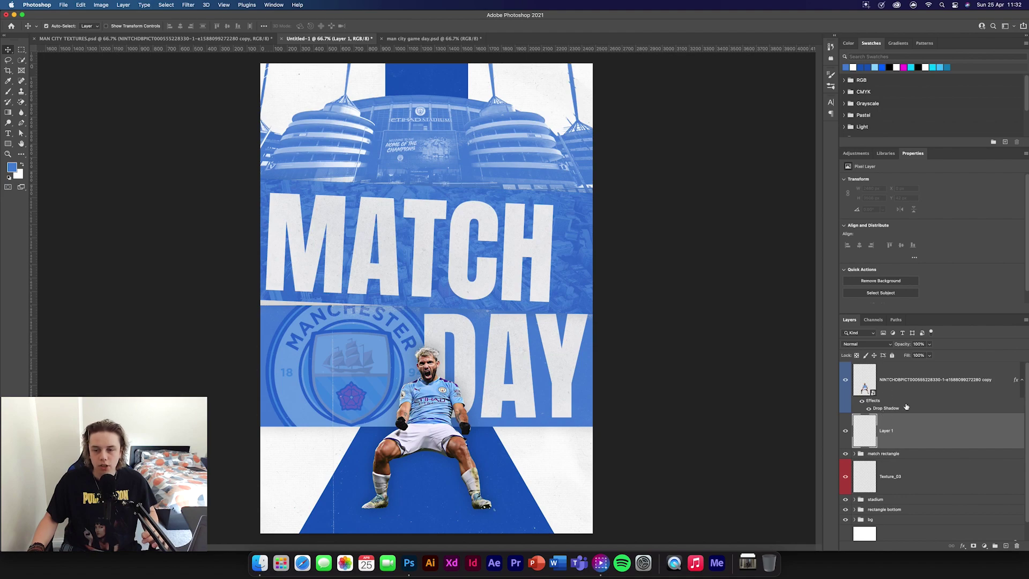
left_click(10, 92)
left_click(55, 27)
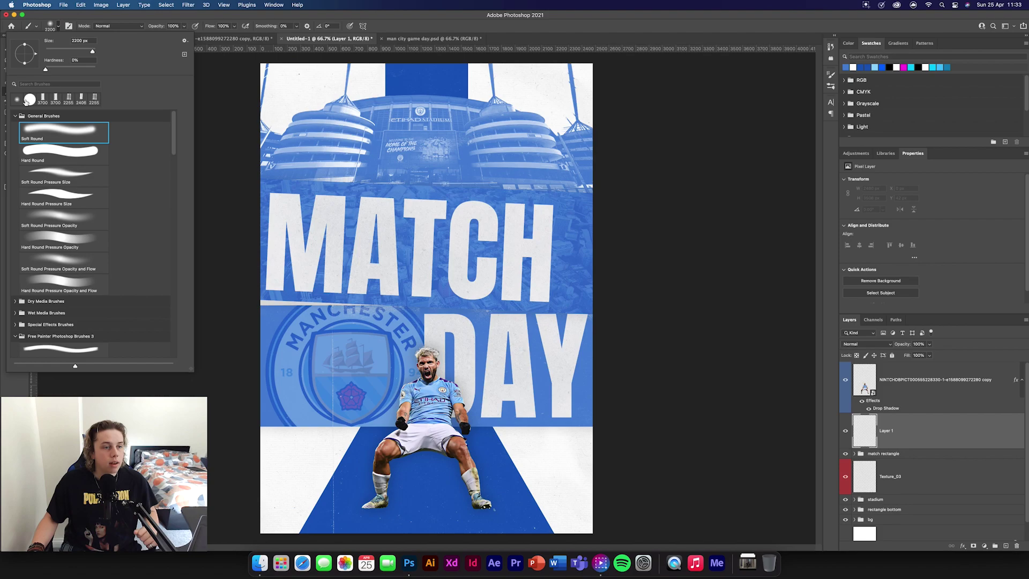
left_click_drag(26, 65, 24, 55)
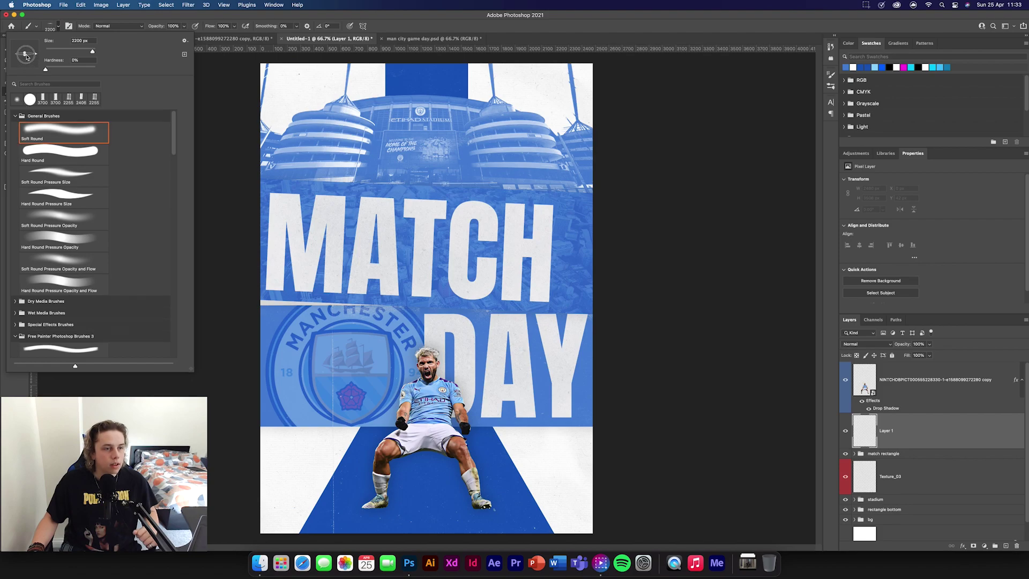
left_click_drag(91, 51, 82, 53)
key("Return")
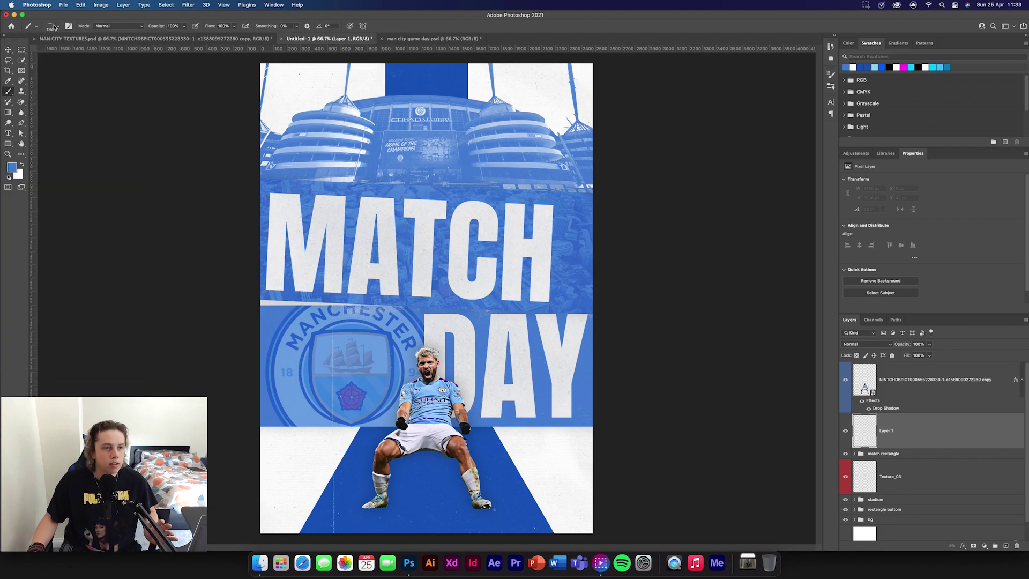
left_click(8, 177)
key("bracketright")
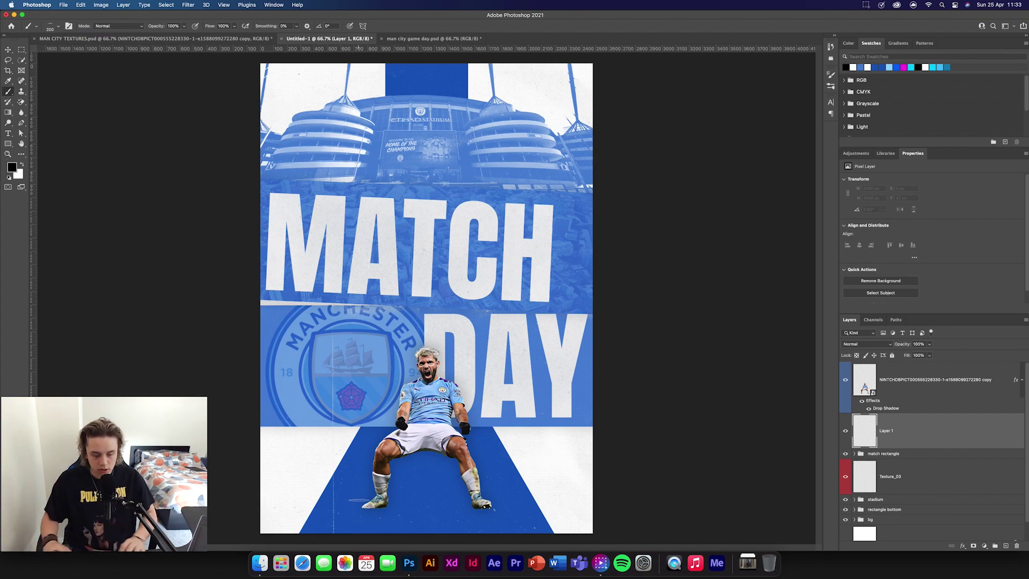
- Paint a thin soft black shadow on the ground beneath each of the player's boots
key("super+equal")
key("super+equal")
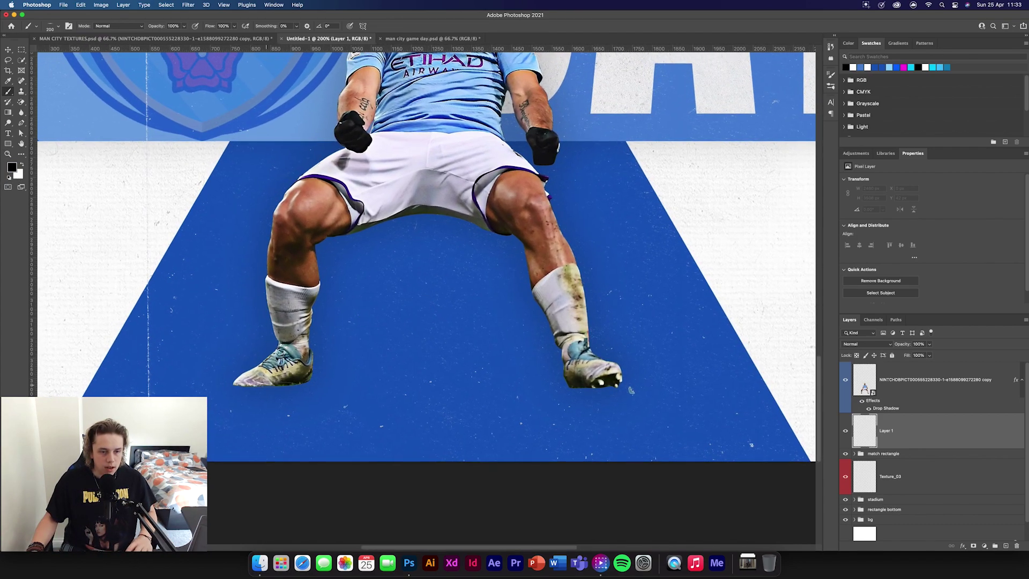
key("bracketright")
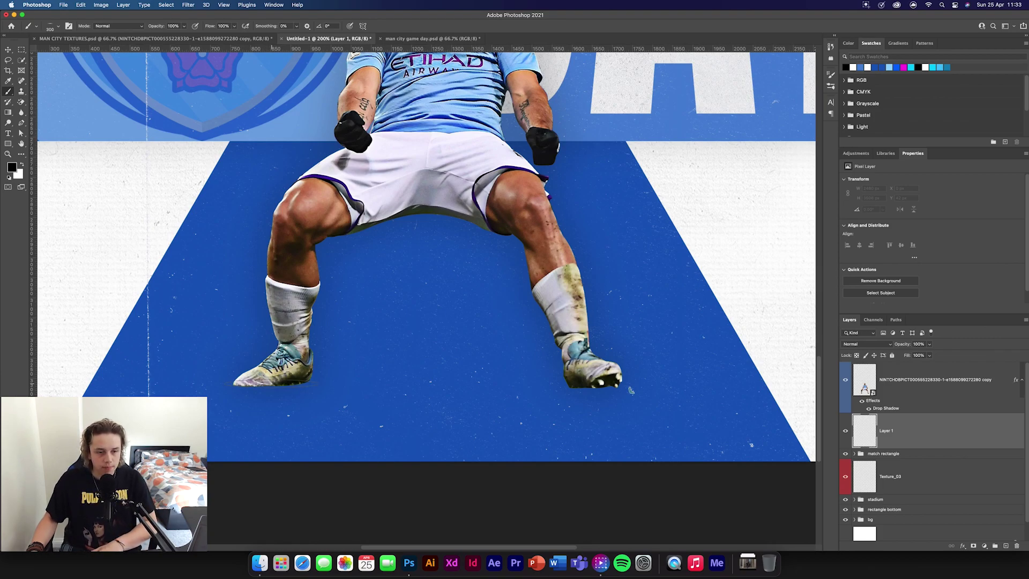
left_click_drag(263, 384, 306, 384)
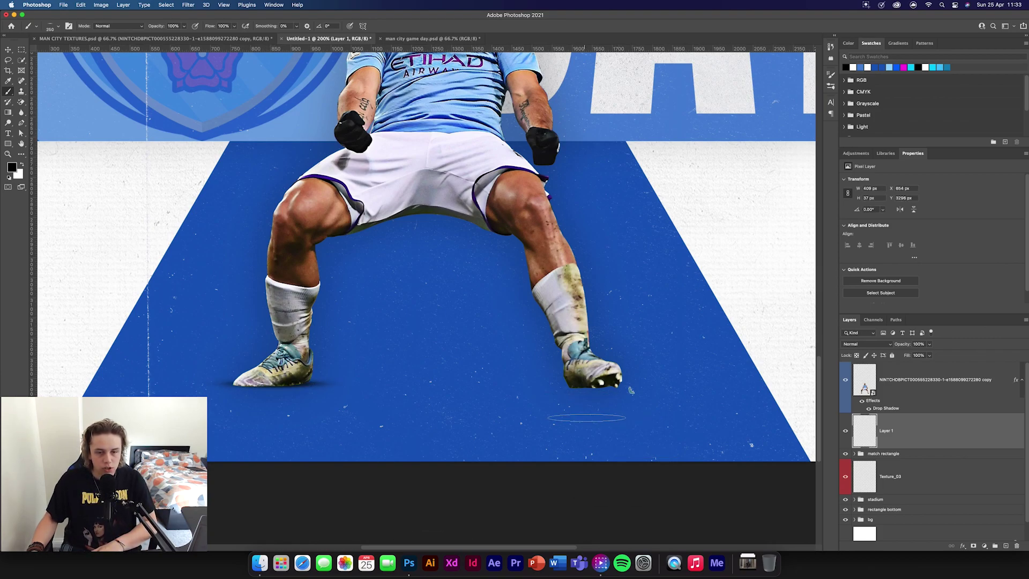
left_click_drag(593, 390, 600, 390)
key("bracketleft")
key("bracketleft")
key("bracketleft")
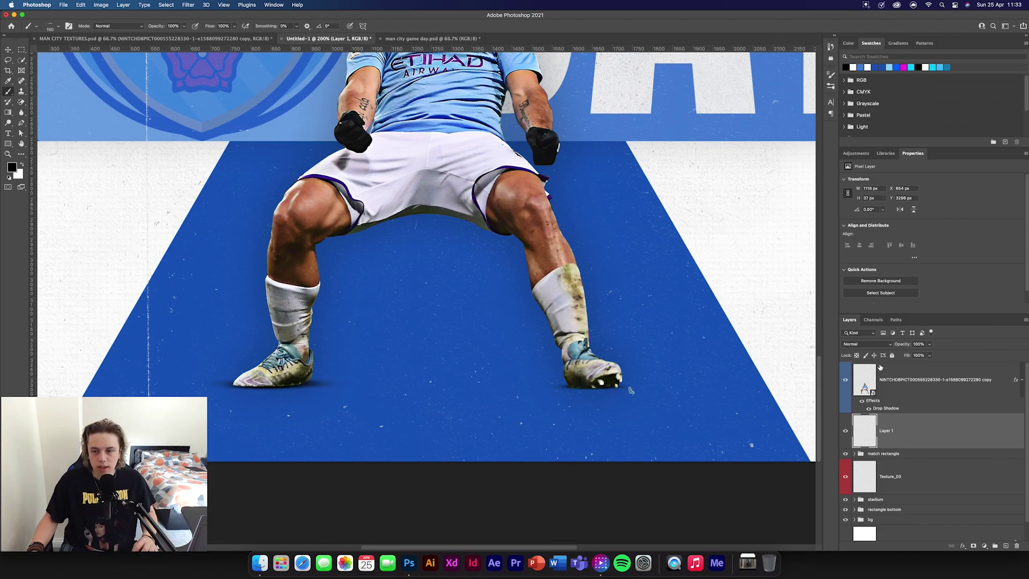
- Set the boot shadow layer to Multiply blending and 80% opacity
left_click(887, 344)
left_click(858, 368)
left_click_drag(911, 346, 891, 346)
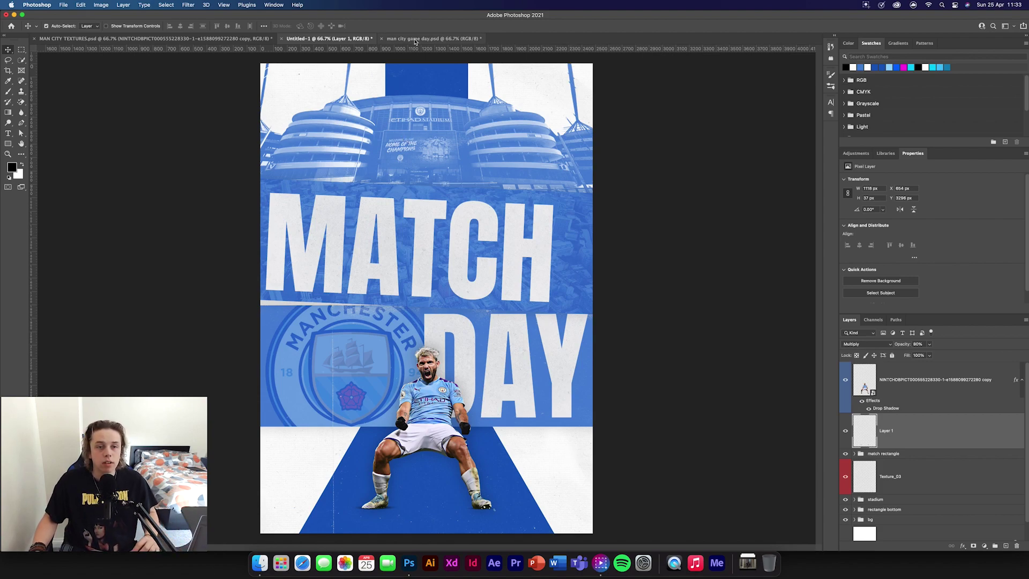
- Copy the "Sticker 1" and signature layers from MAN CITY TEXTURES.psd into the poster and place the sticker over the lower left of the club badge
left_click(192, 41)
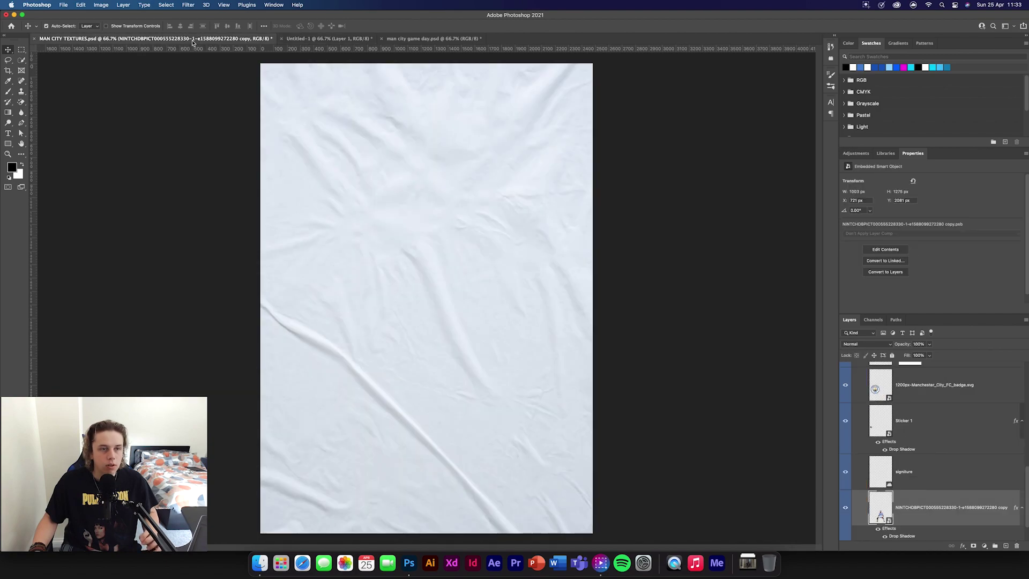
scroll(983, 474, "down", 1)
left_click(957, 386)
scroll(957, 469, "up", 1)
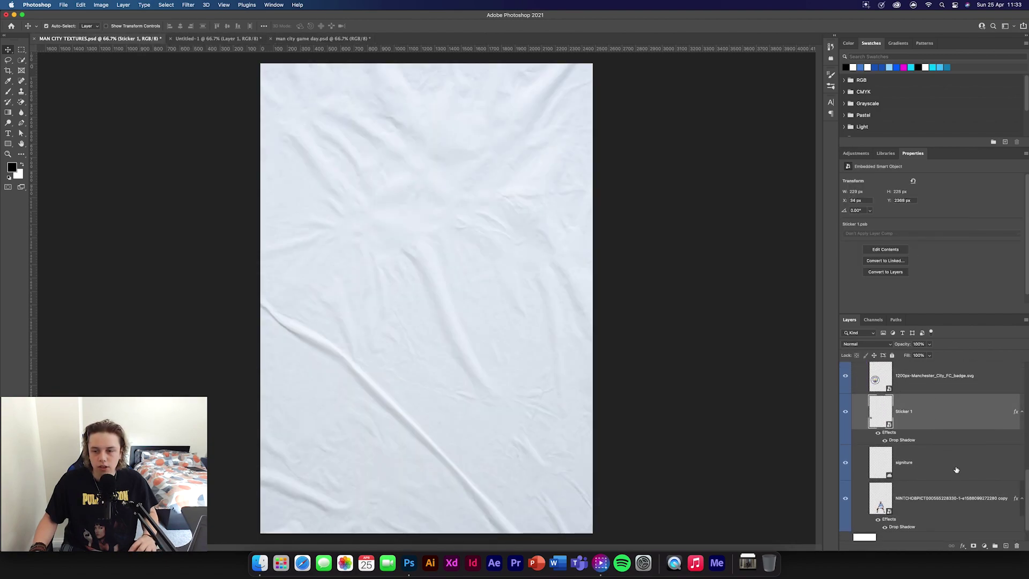
scroll(914, 429, "up", 3)
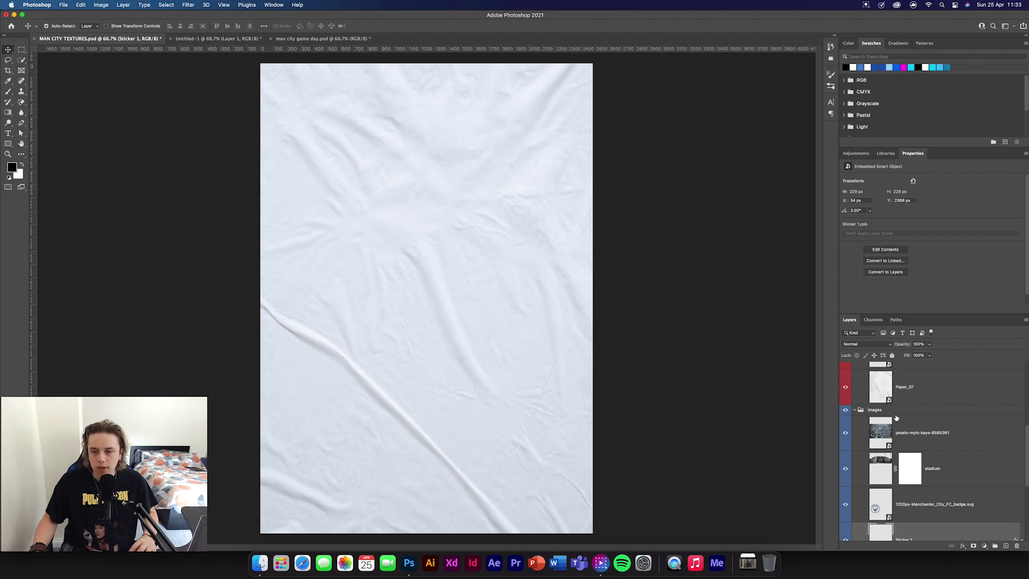
scroll(922, 435, "down", 3)
left_click(947, 484, "shift")
left_click_drag(948, 484, 214, 39)
left_click_drag(214, 38, 281, 228)
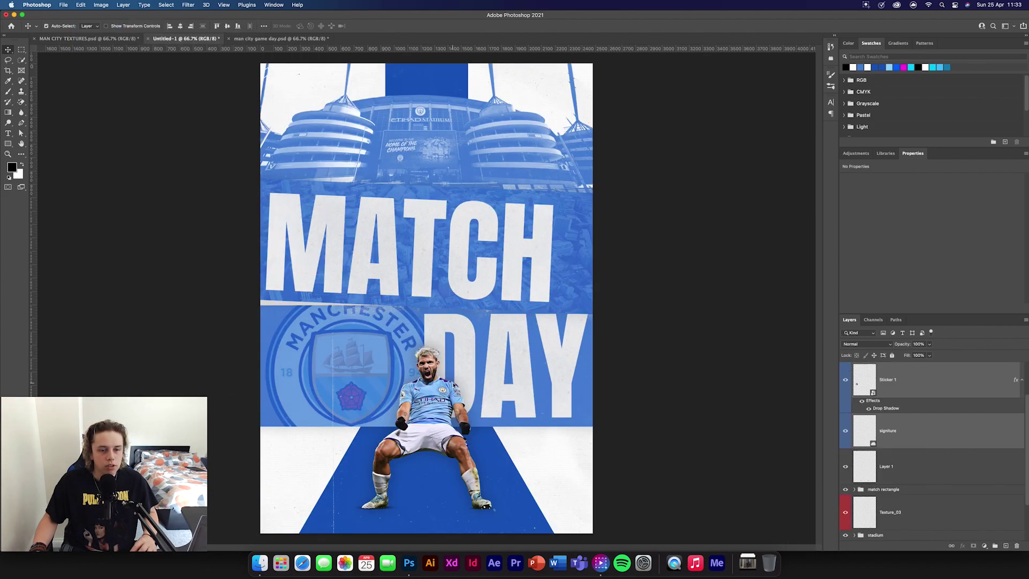
left_click_drag(299, 395, 281, 407)
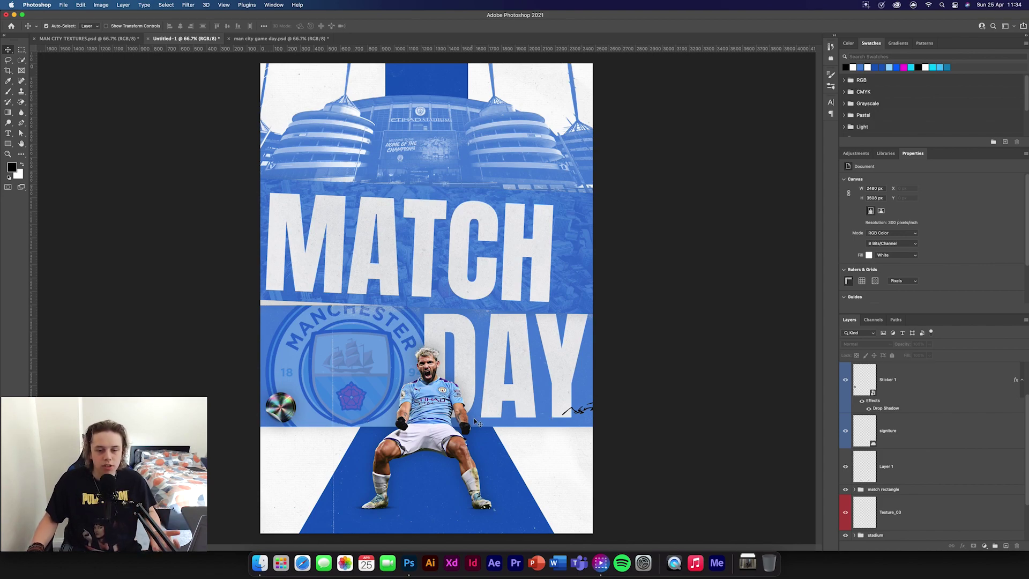
- Move the signature onto the white area below the word DAY, beside the player
left_click(566, 427)
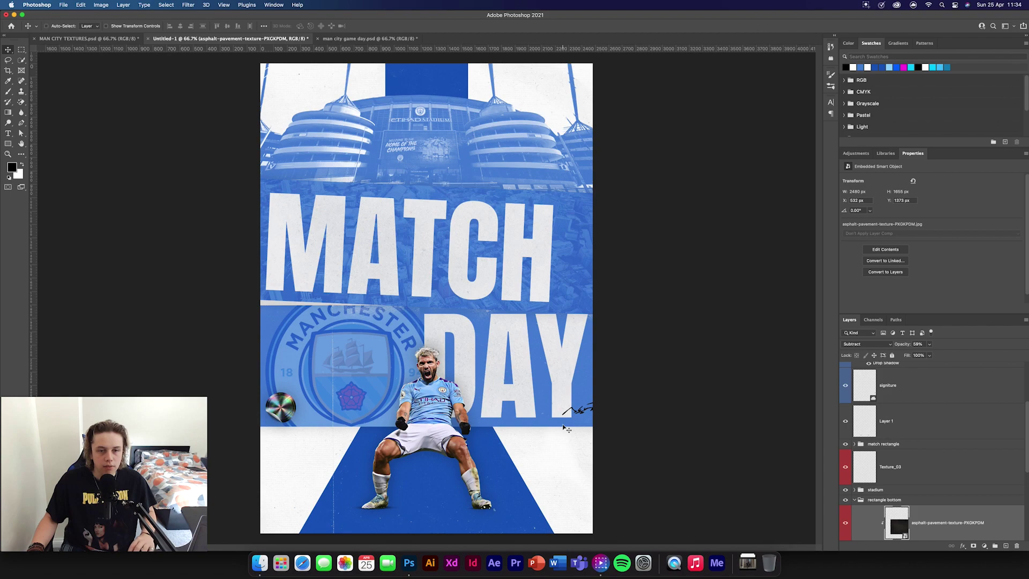
scroll(942, 492, "up", 3)
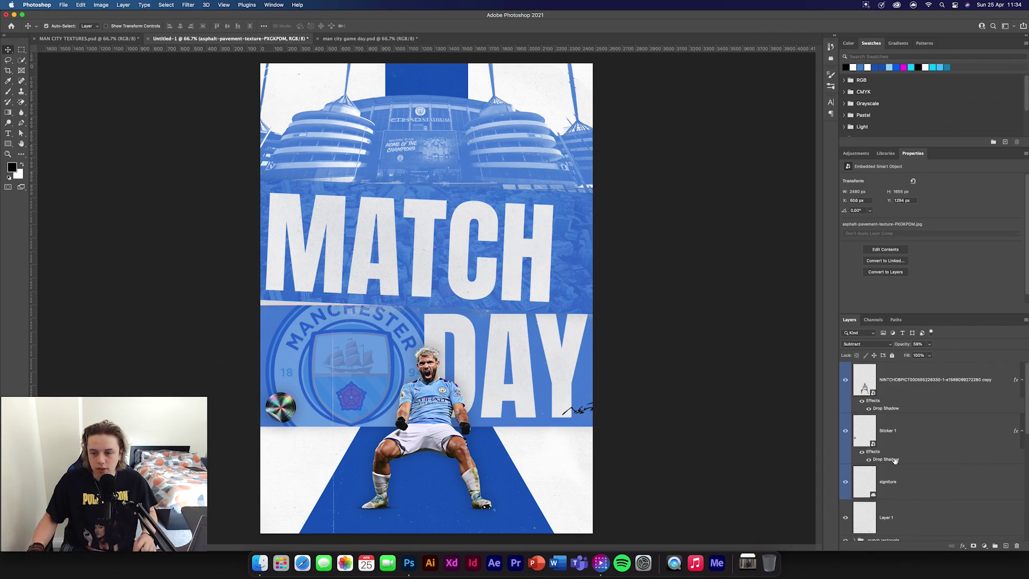
left_click(911, 481)
key("cmd+t")
left_click_drag(589, 410, 565, 453)
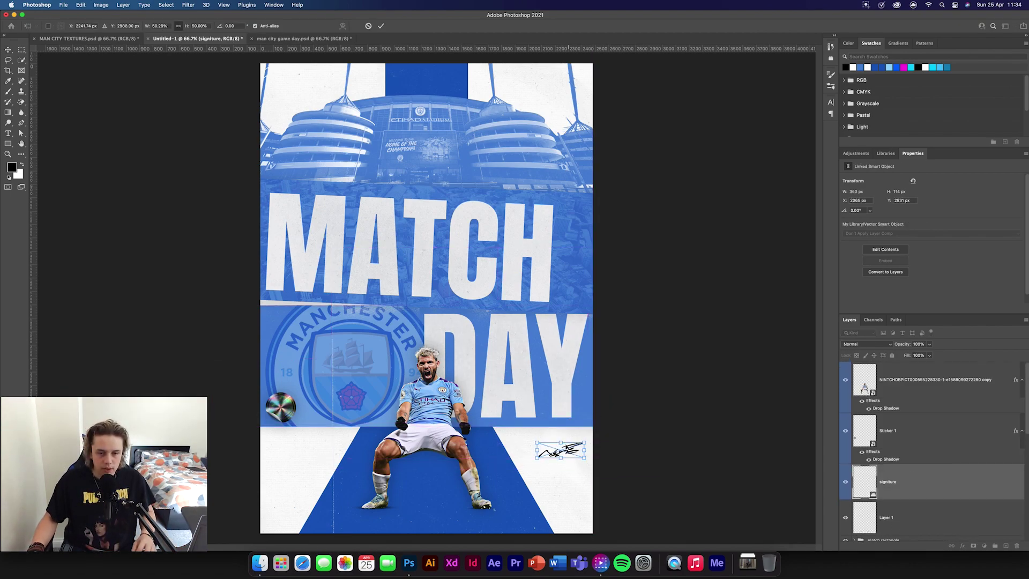
left_click(380, 26)
- Add black Anton text "NUMBER 10" below the signature and scale it down to about 15 pt
left_click(8, 134)
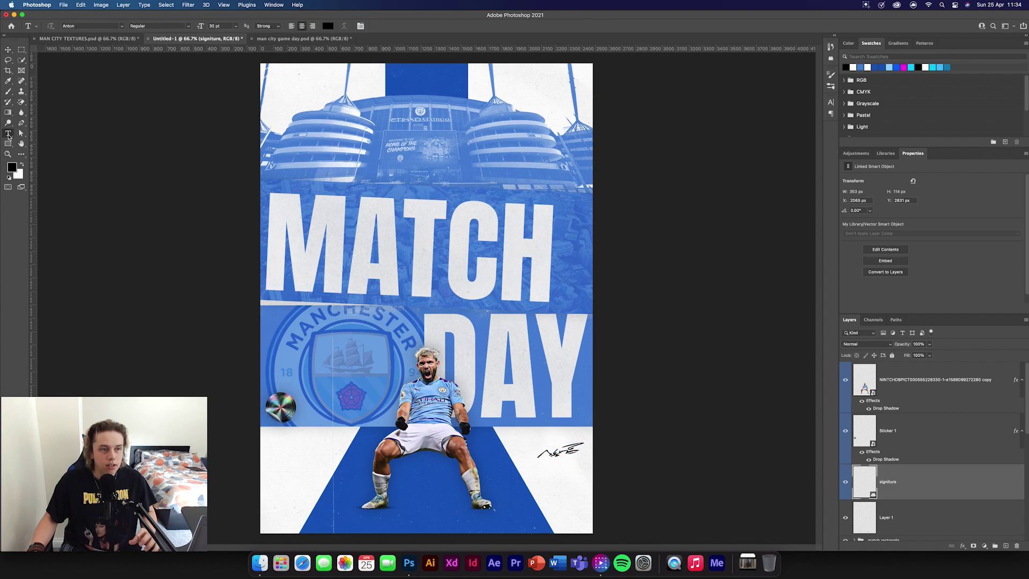
left_click(544, 482)
type("NUMBER 10")
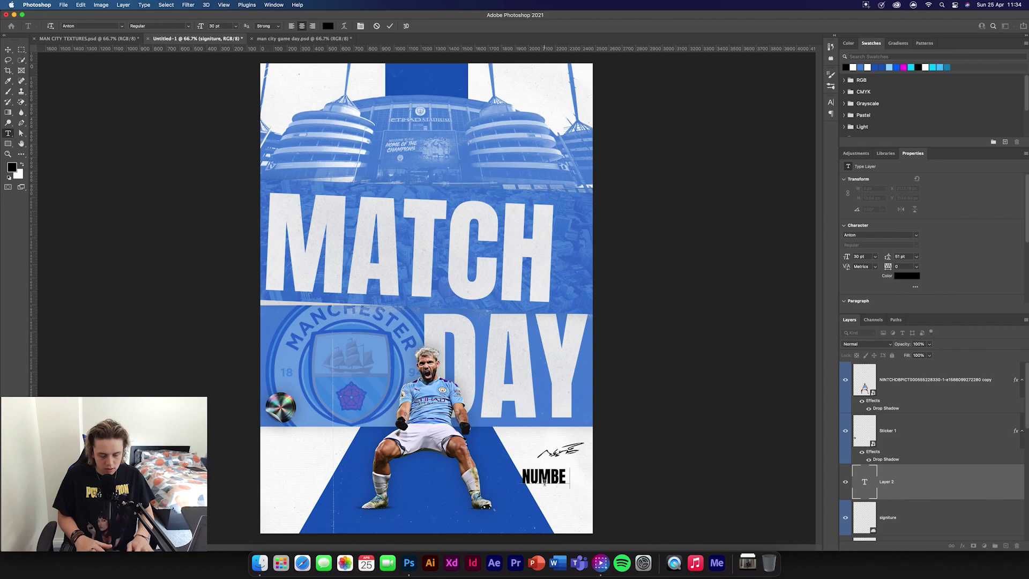
left_click(390, 26)
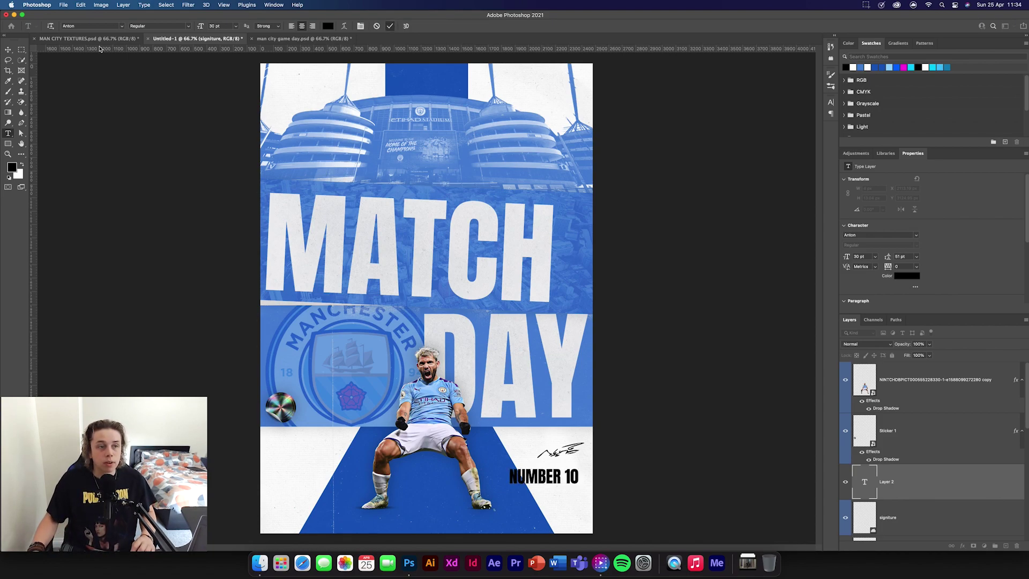
key("ctrl+t")
left_click_drag(559, 492, 544, 480)
left_click(407, 27)
- Place the "NUMBER 10" text just under the blue band and centre the signature directly beneath it
key("super+equal")
key("super+equal")
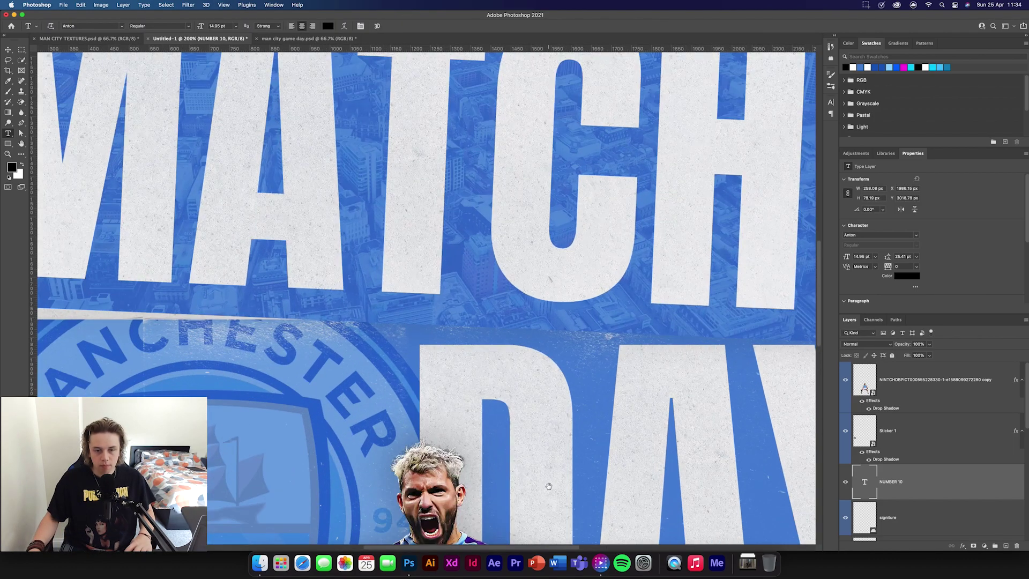
scroll(549, 486, "down", 10)
scroll(549, 486, "right", 6)
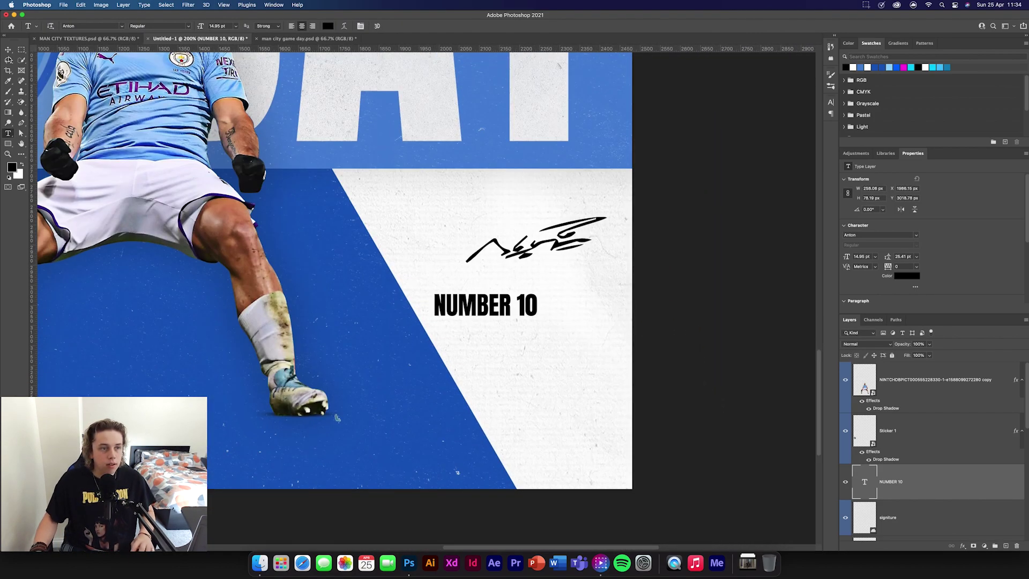
left_click(8, 50)
mouse_move(489, 318)
left_mouse_down()
mouse_move(553, 192)
mouse_move(520, 192)
left_mouse_up()
left_click_drag(557, 244, 534, 244)
left_click_drag(535, 239, 535, 240)
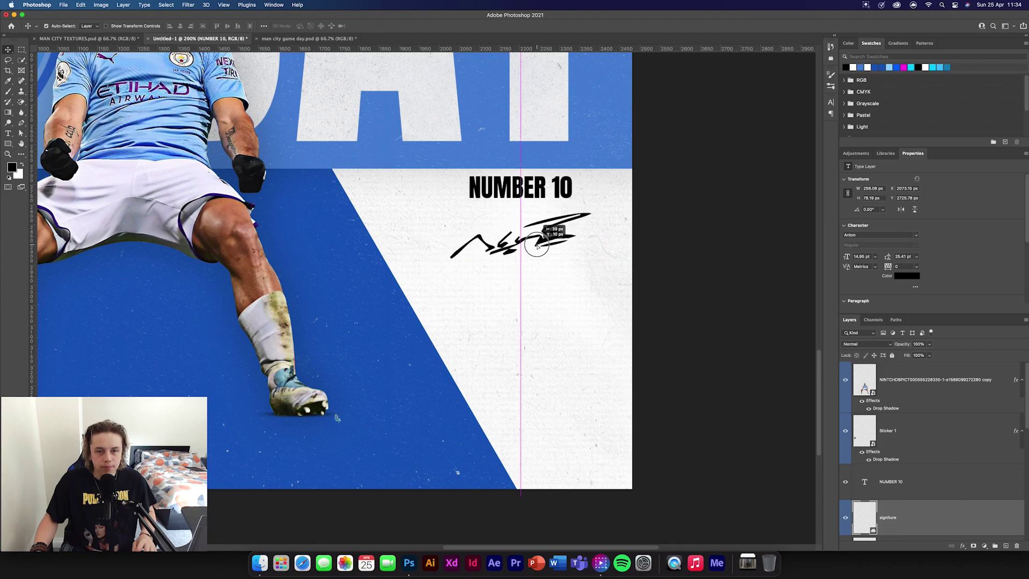
key("super+0")
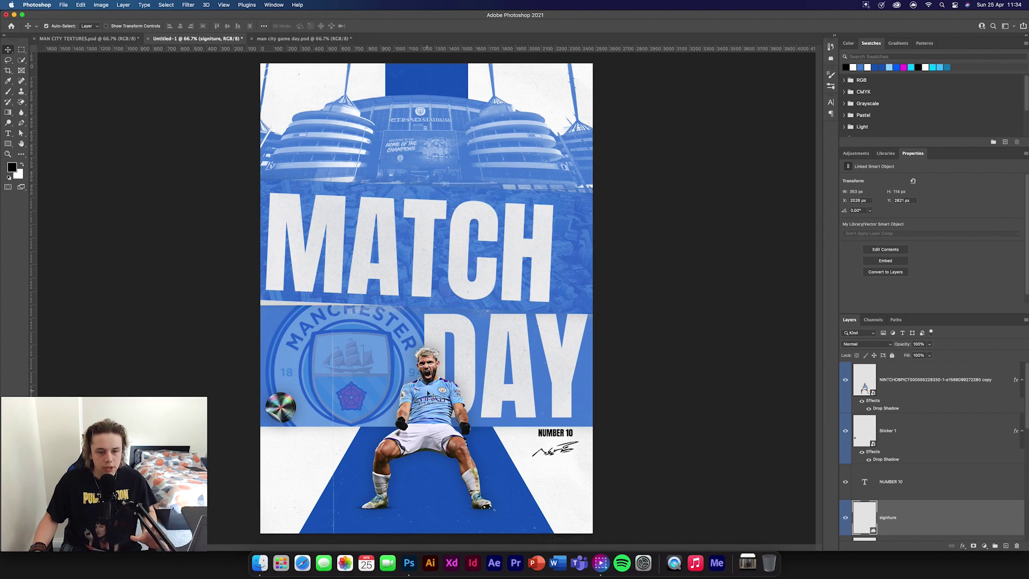
- Reorder the boot shadow layer so it sits directly beneath the player layer
scroll(939, 435, "down", 1)
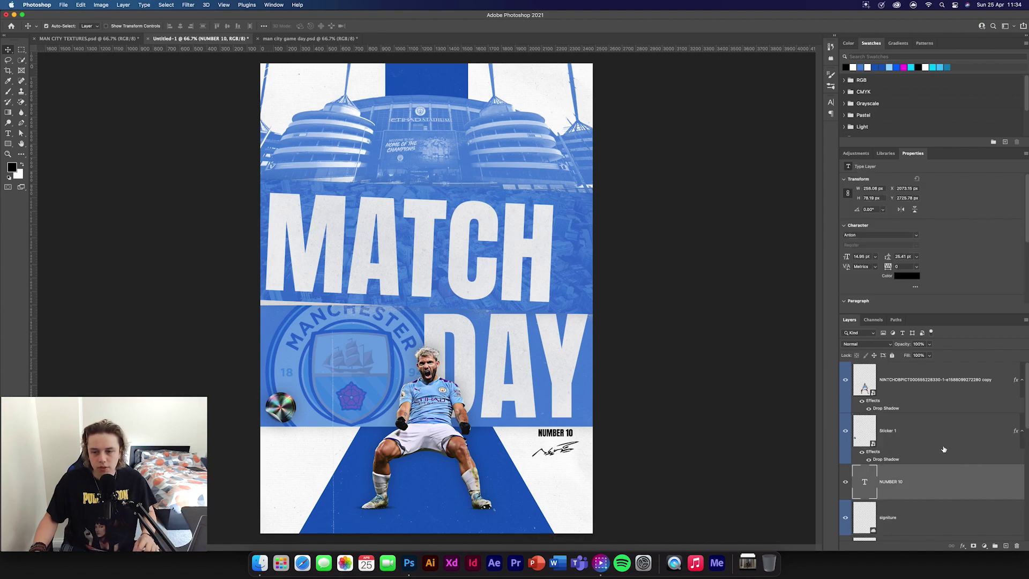
left_click_drag(911, 381, 899, 394)
scroll(929, 428, "up", 1)
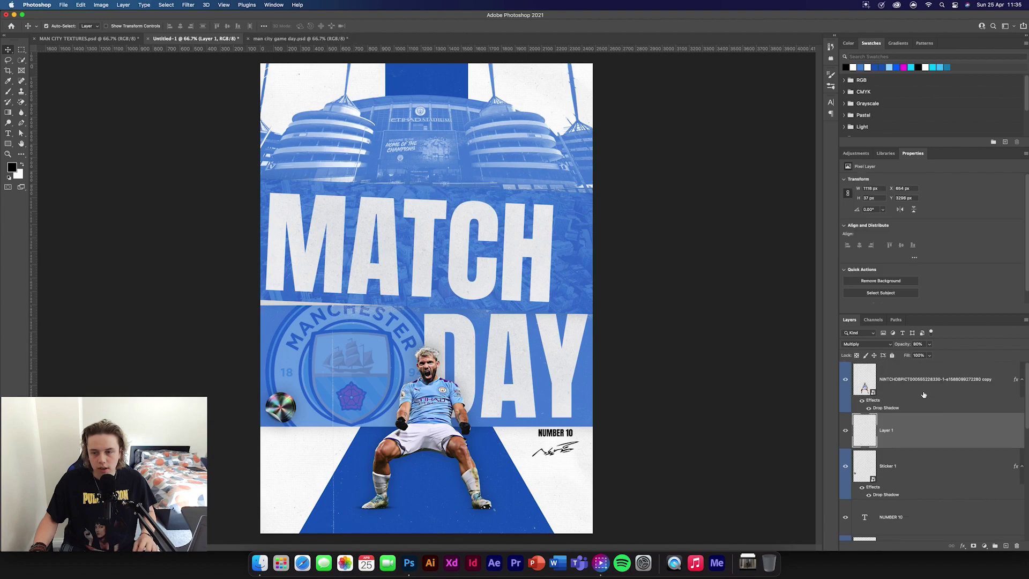
- Look through the layer stack and rename the boot shadow layer as "shadow"
left_click(929, 391, "shift")
left_click(922, 381)
scroll(925, 482, "down", 4)
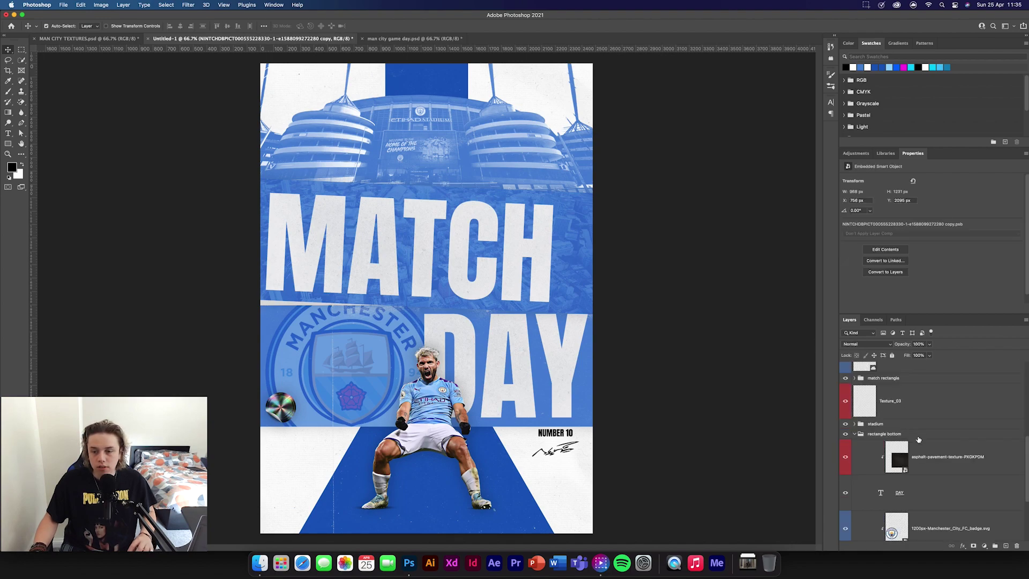
left_click(925, 510)
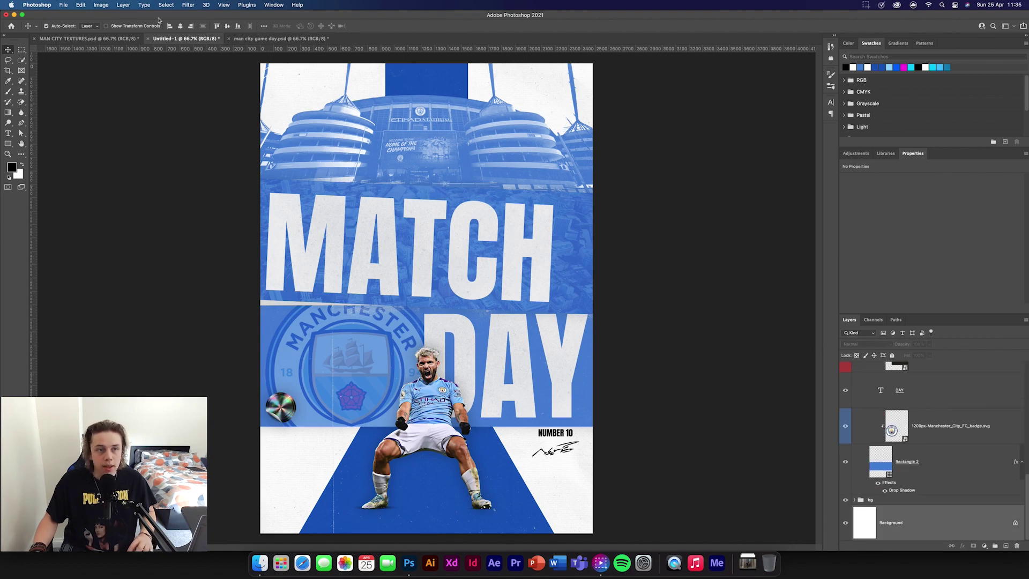
left_click(701, 445)
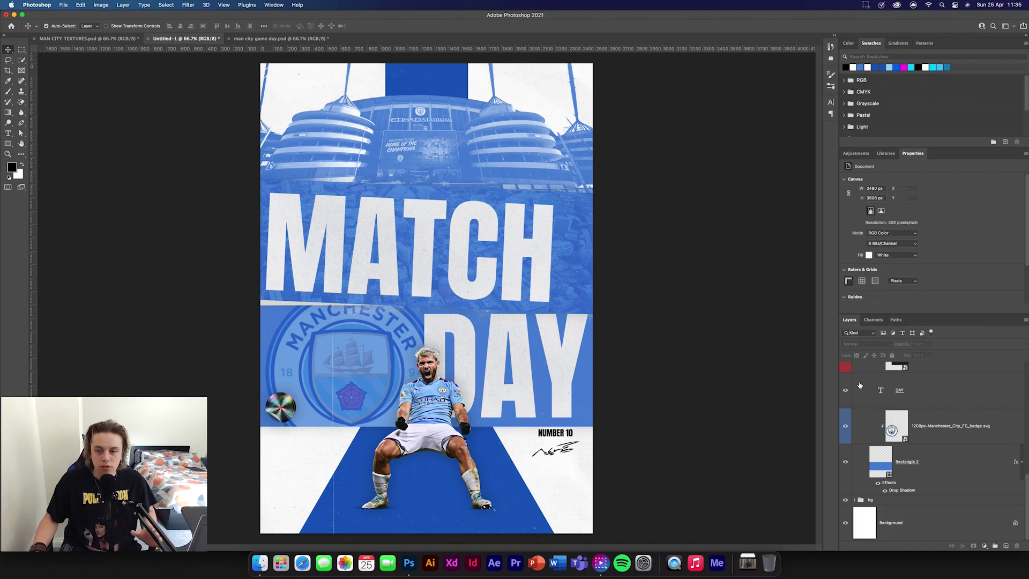
scroll(890, 397, "up", 2)
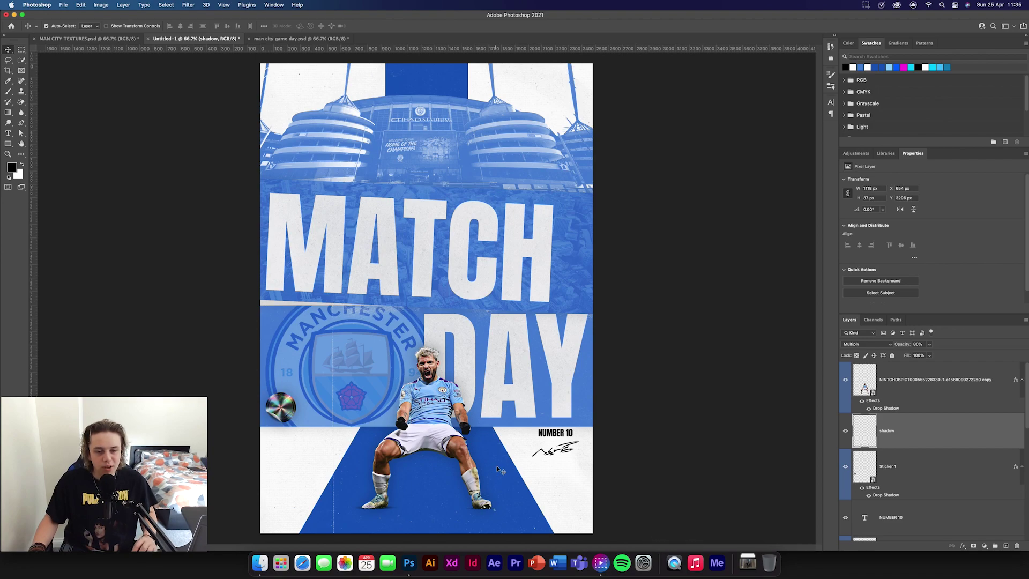
- Copy the AdobeStock_299501153 and stone texture layers from the MAN CITY TEXTURES document into the poster and place them above the player layer
left_click(926, 471)
scroll(925, 472, "down", 1)
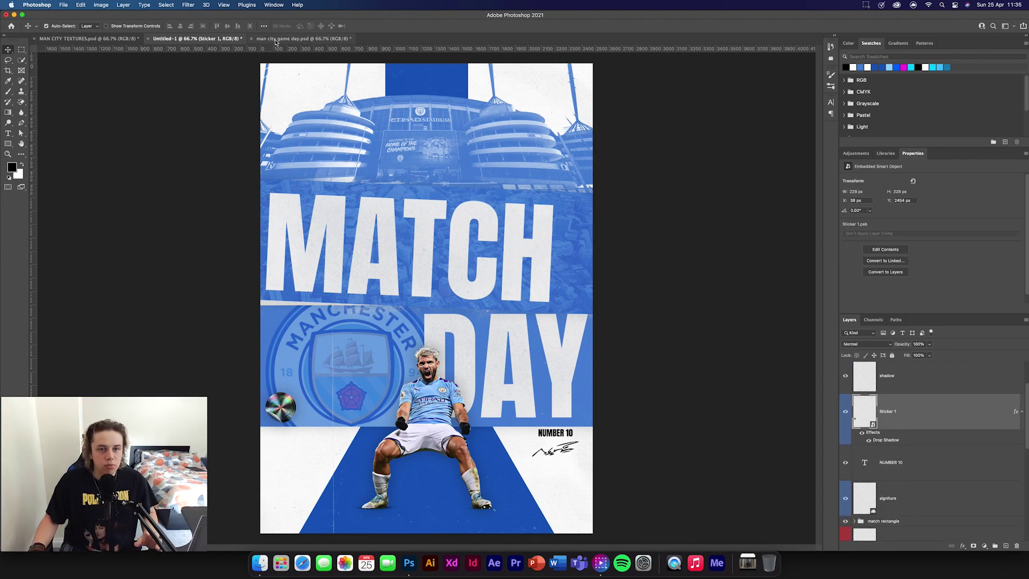
left_click(276, 40)
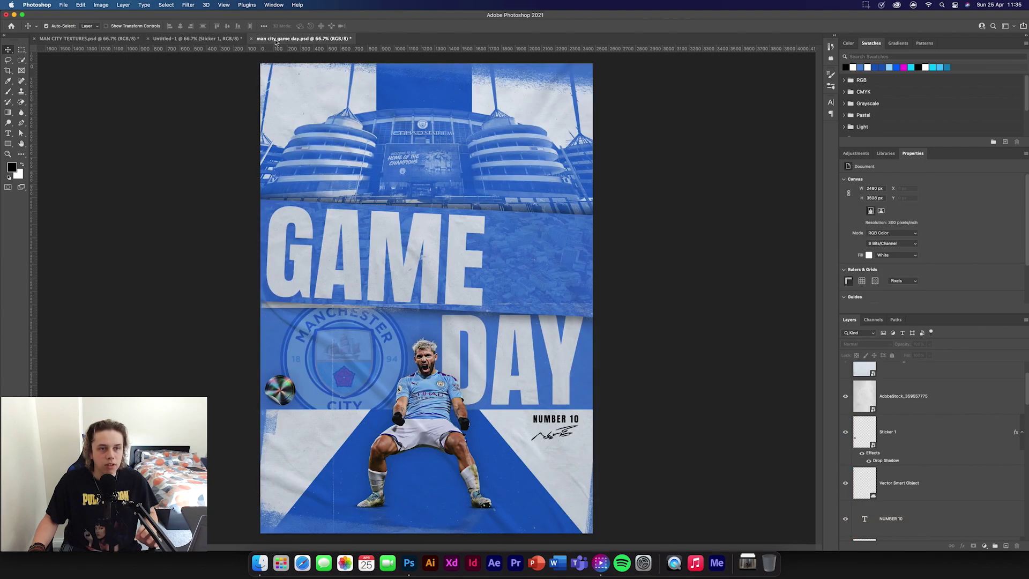
left_click(99, 41)
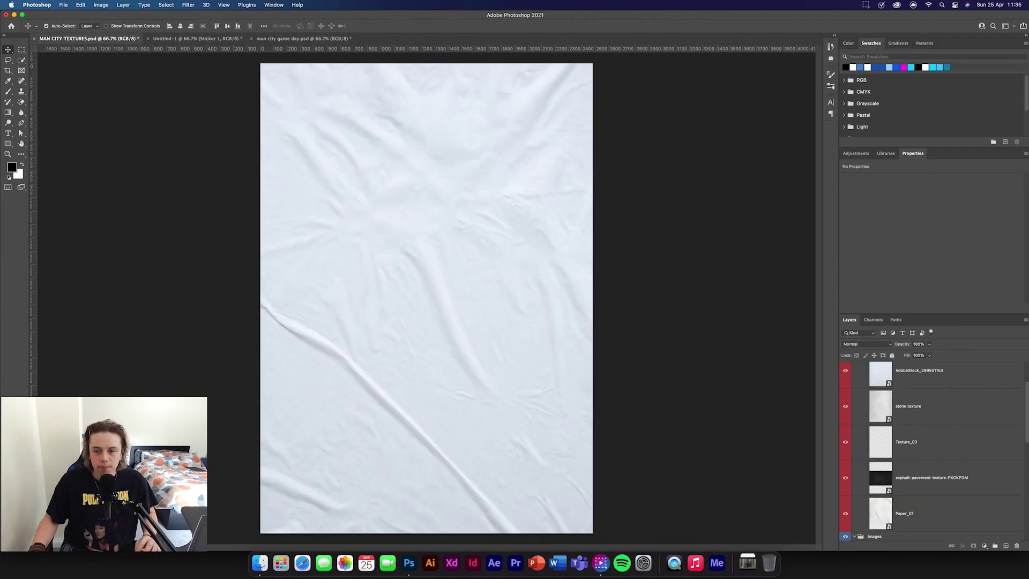
left_click(947, 410)
scroll(949, 410, "up", 2)
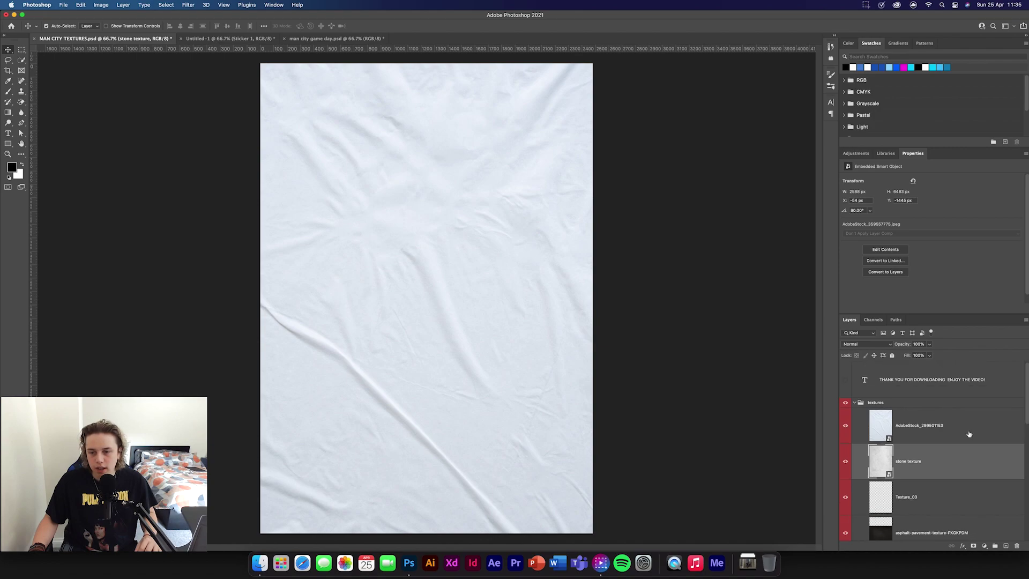
left_click(963, 428, "shift")
left_click_drag(964, 428, 425, 300)
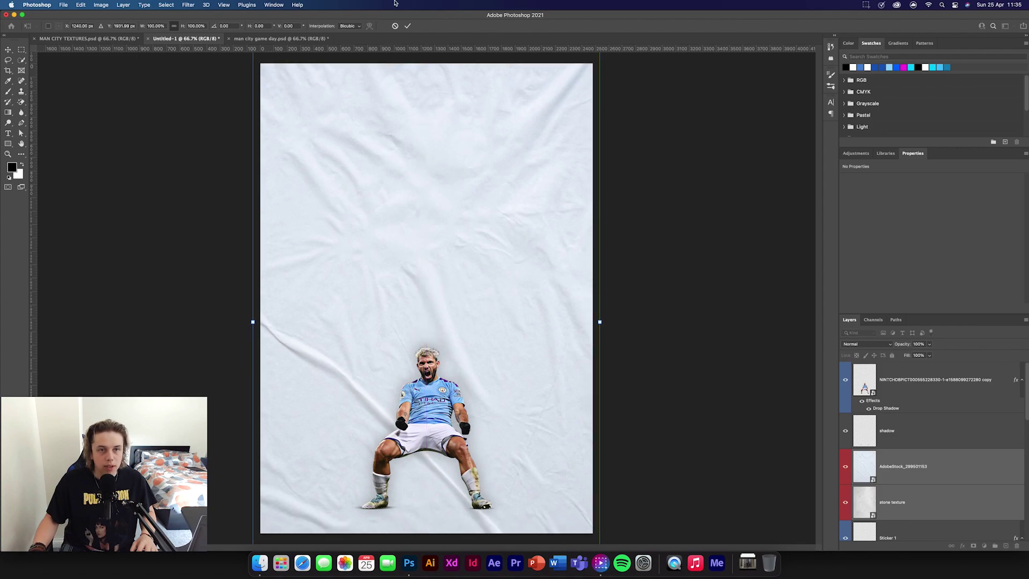
left_click(407, 27)
left_click_drag(946, 485, 944, 407)
left_click(910, 383)
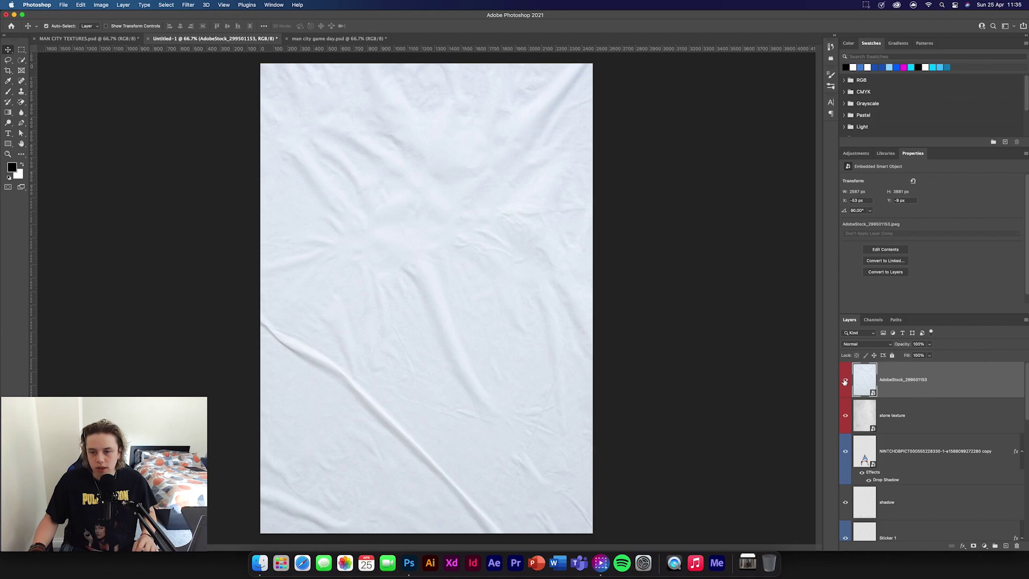
- Hide the creased paper texture and set the stone texture layer to Darken blending at 30% opacity
left_click(846, 381)
left_click(912, 415)
left_click(866, 345)
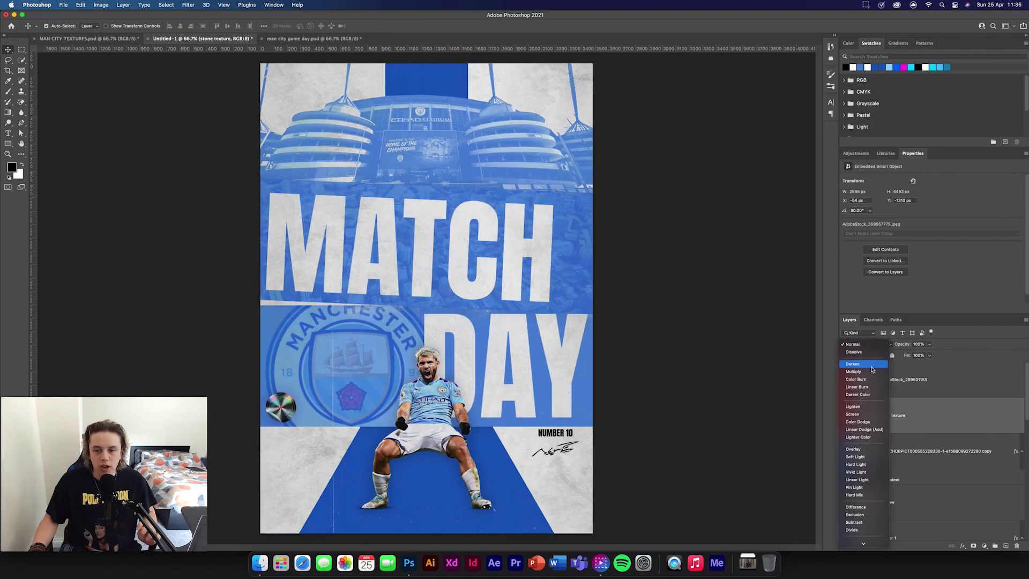
left_click(864, 365)
left_click_drag(908, 347, 880, 349)
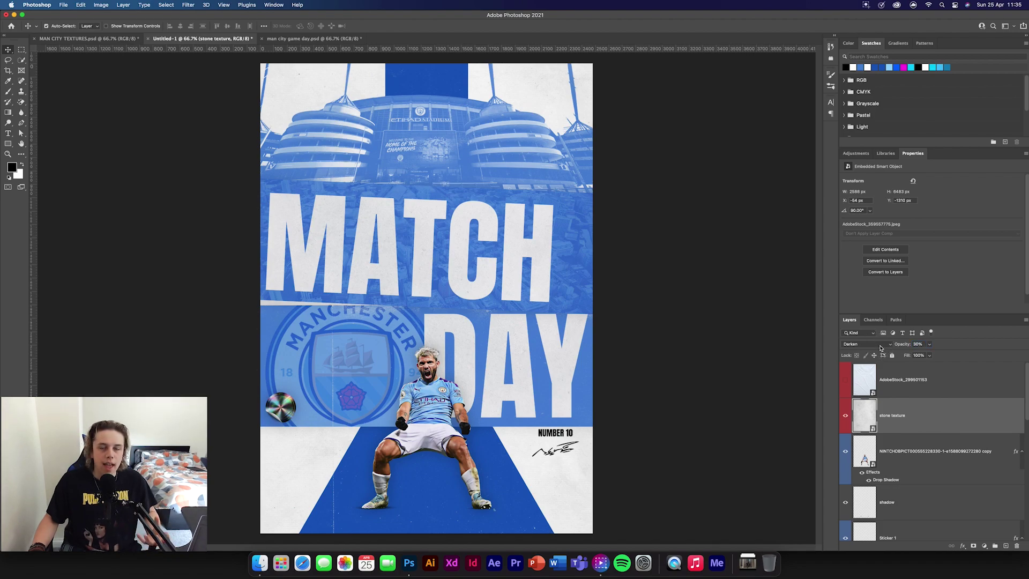
- Show the AdobeStock_299501153 creased paper layer again and set its blend mode to Multiply
left_click(951, 386)
left_click(846, 380)
left_click(866, 344)
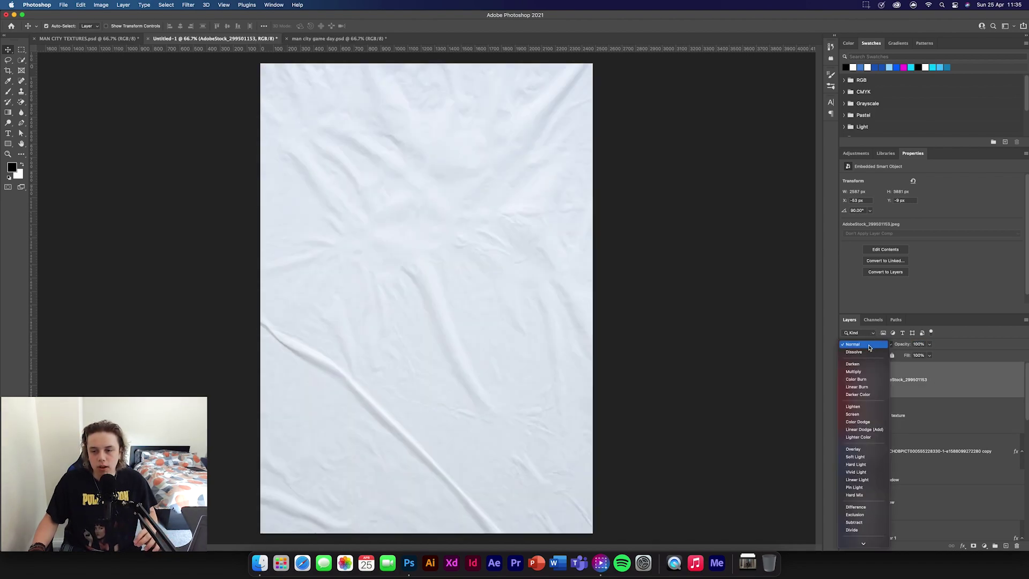
left_click(865, 372)
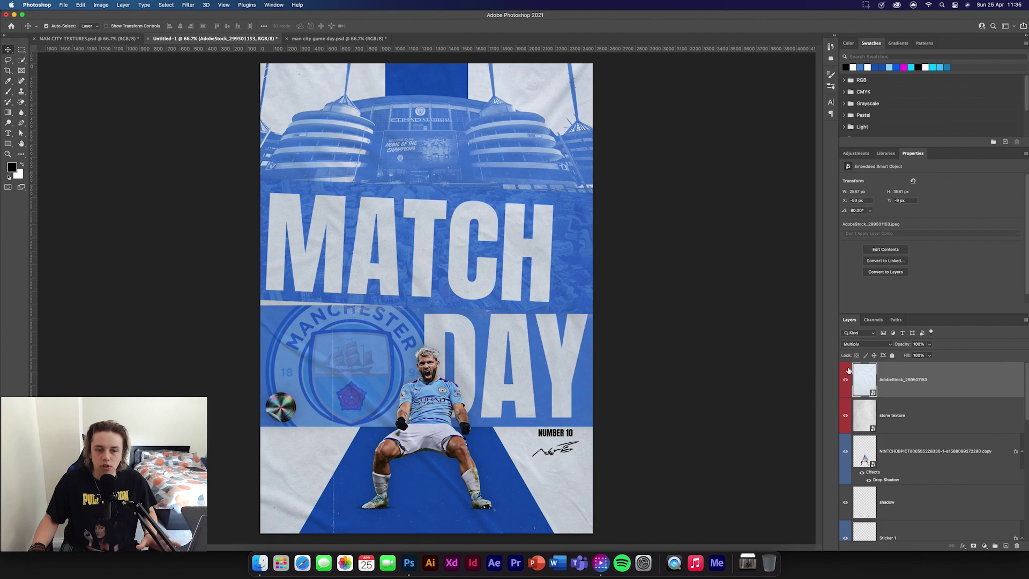
left_click(759, 374)
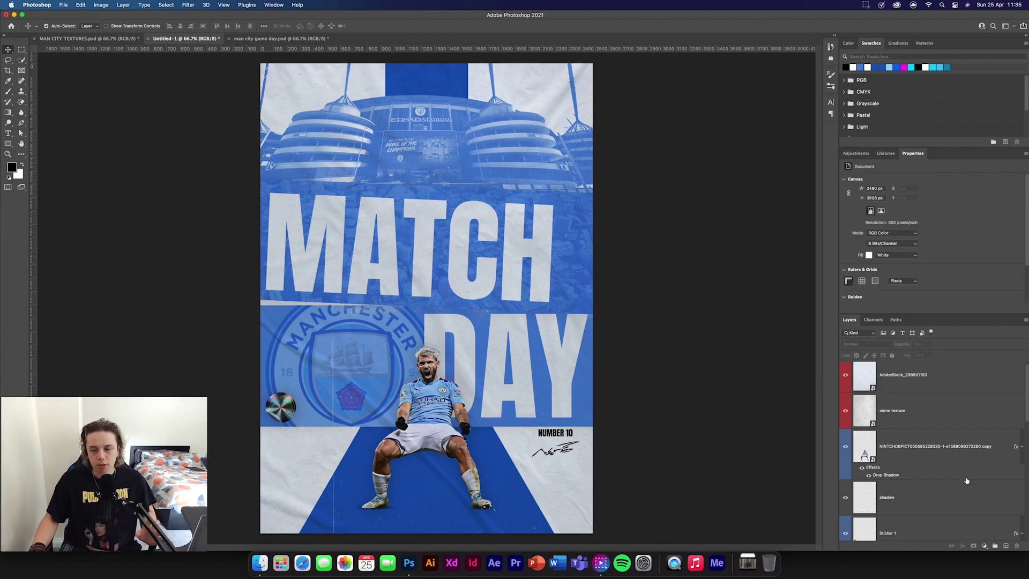
- Group the Sticker 1, NUMBER 10 and signature layers into a group named "signitrue"
scroll(967, 480, "down", 2)
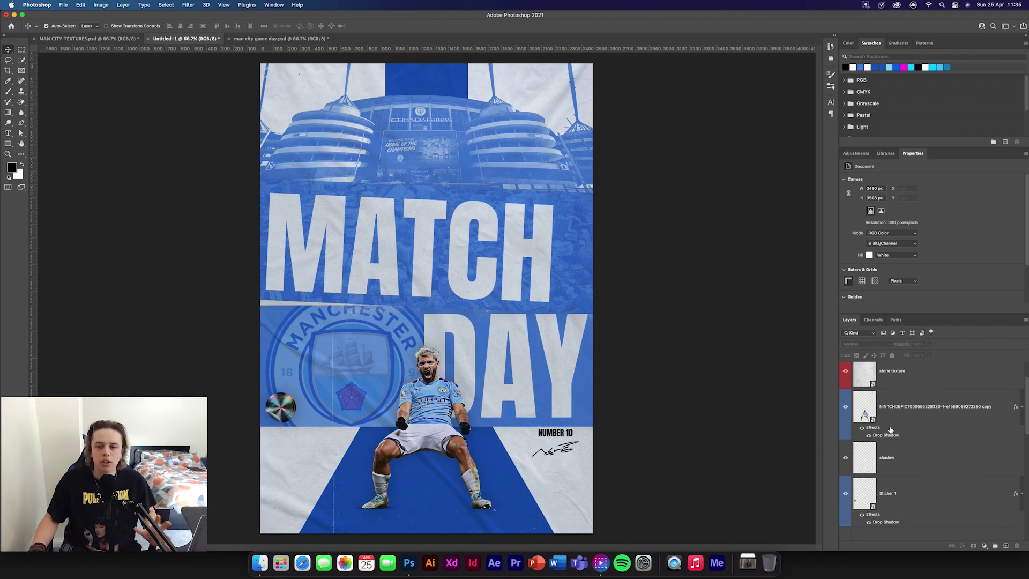
scroll(890, 429, "down", 8)
scroll(890, 428, "down", 1)
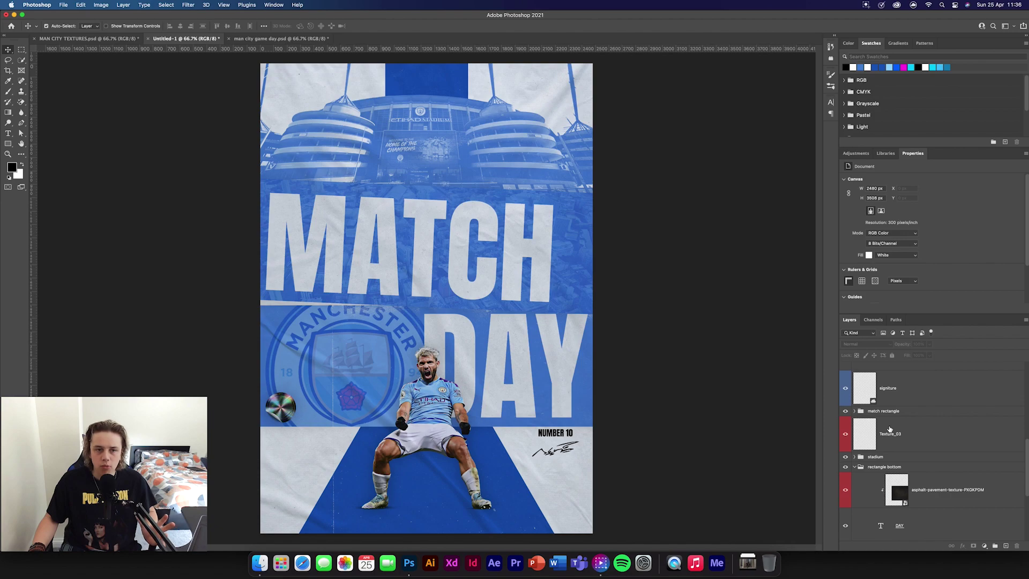
scroll(893, 434, "up", 5)
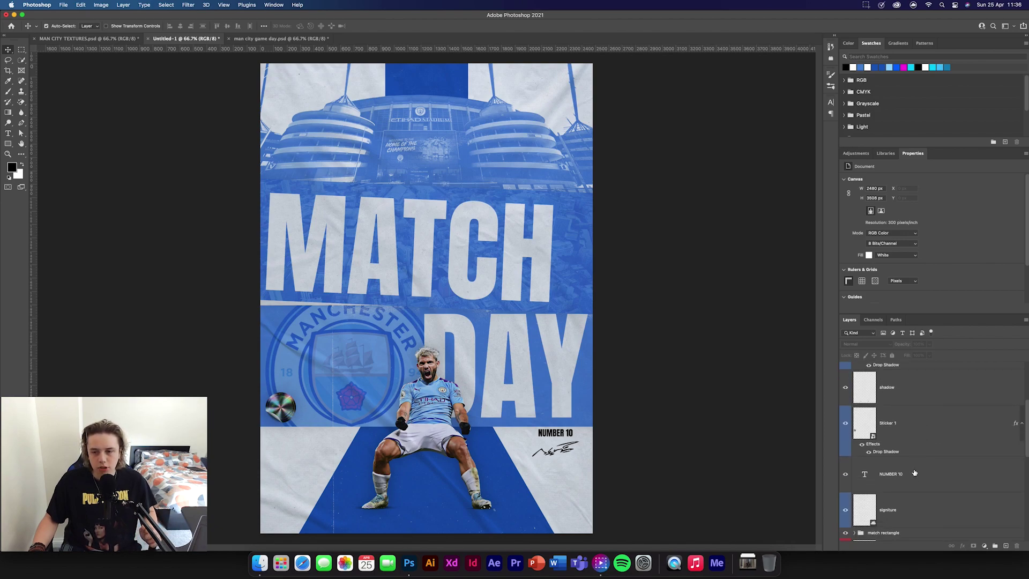
left_click(928, 506)
left_click(921, 433, "shift")
left_click_drag(921, 434, 995, 546)
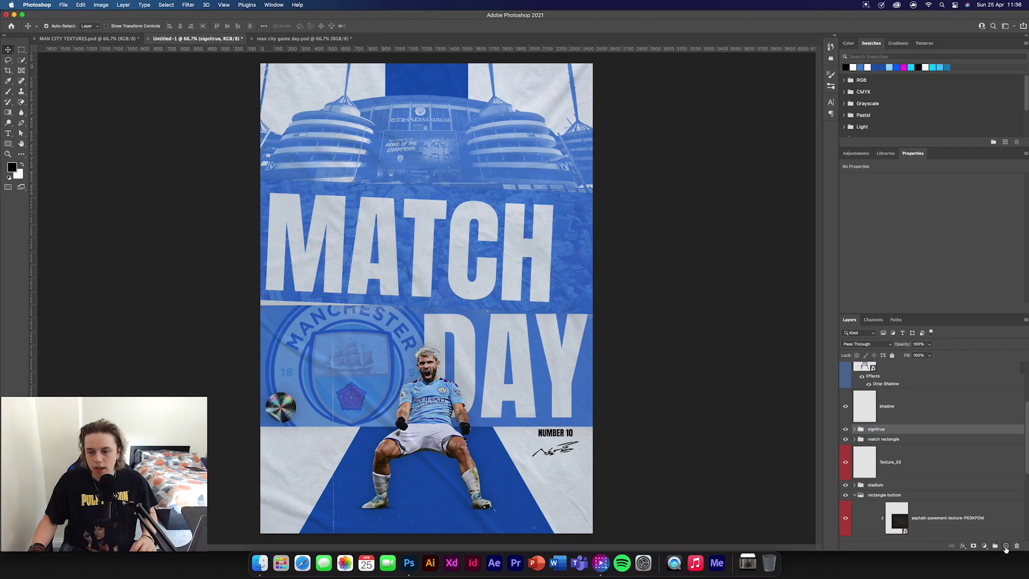
- Add an empty layer above the signature group and set up brush 31 from Free Painter Photoshop Brushes 3 at 2500 px, 89° angle and 63% roundness
left_click(1007, 546)
left_click(8, 92)
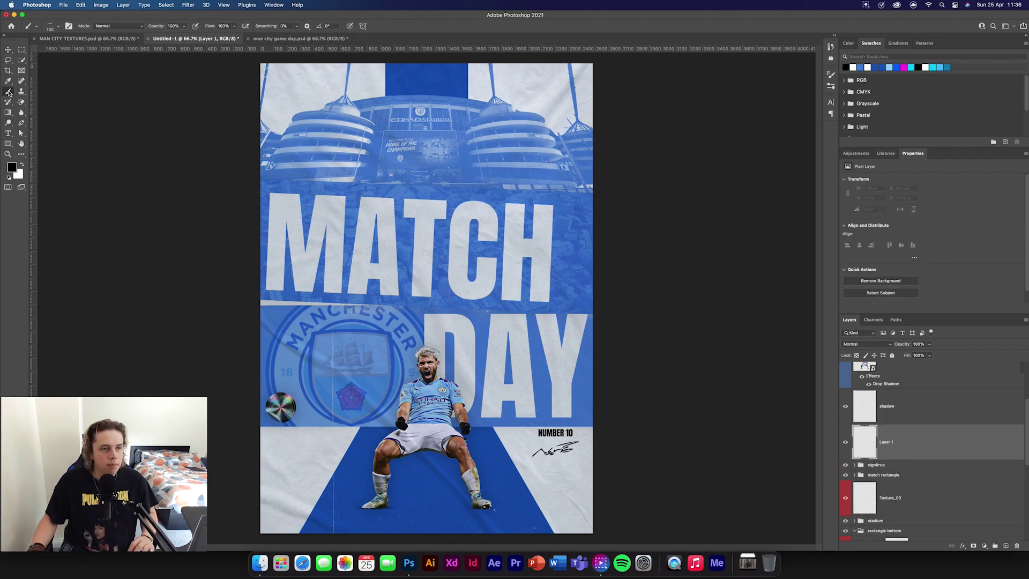
left_click(51, 26)
scroll(48, 202, "down", 1)
left_click(43, 185)
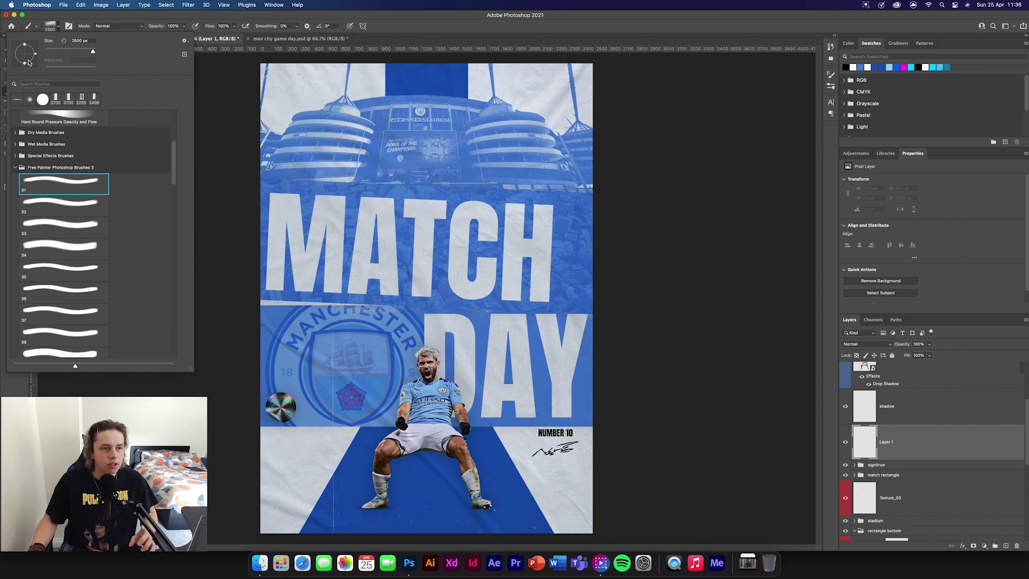
left_click_drag(28, 66, 28, 62)
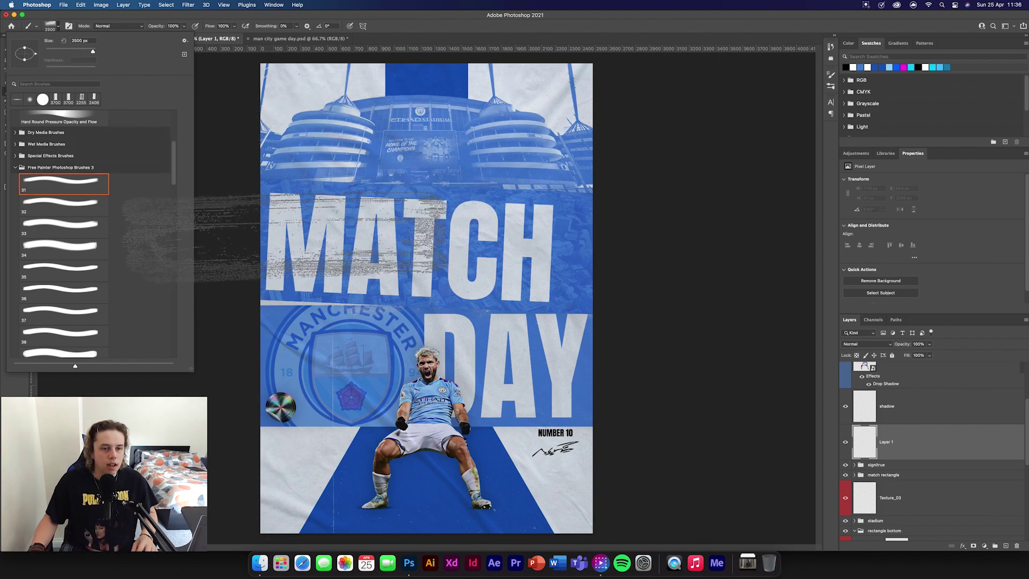
left_click_drag(37, 56, 29, 42)
left_click(172, 186)
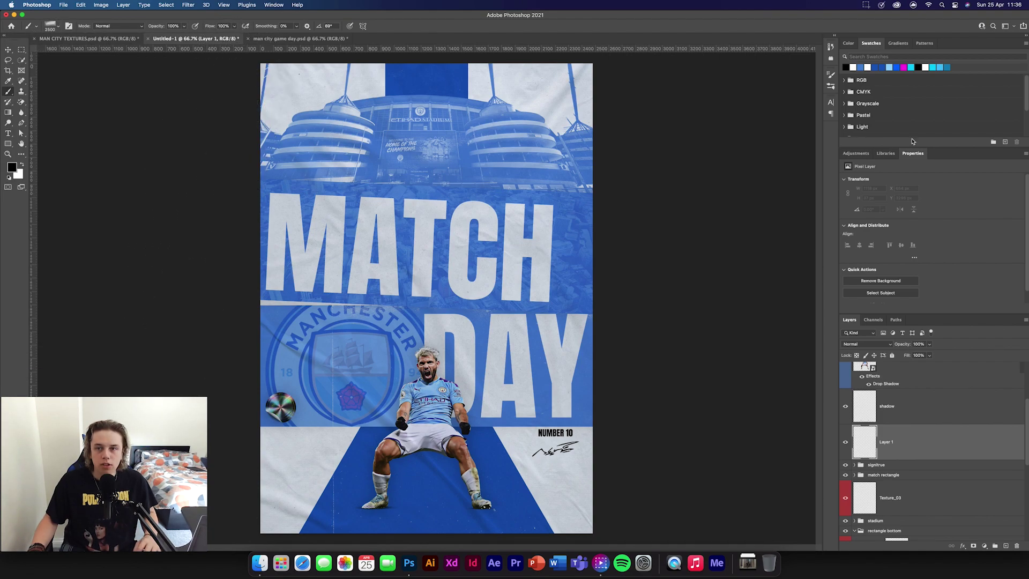
- Paint blue brush texture along the poster's left and right edges, rotating the brush tip to 97°, 88° and 111° between strokes
left_click(874, 66)
left_click(190, 180)
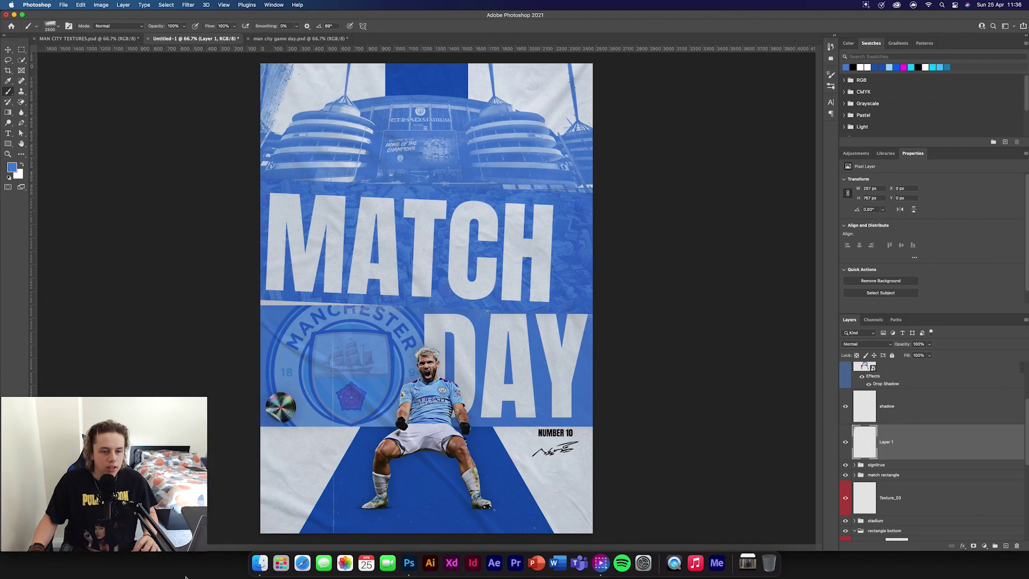
left_click(68, 25)
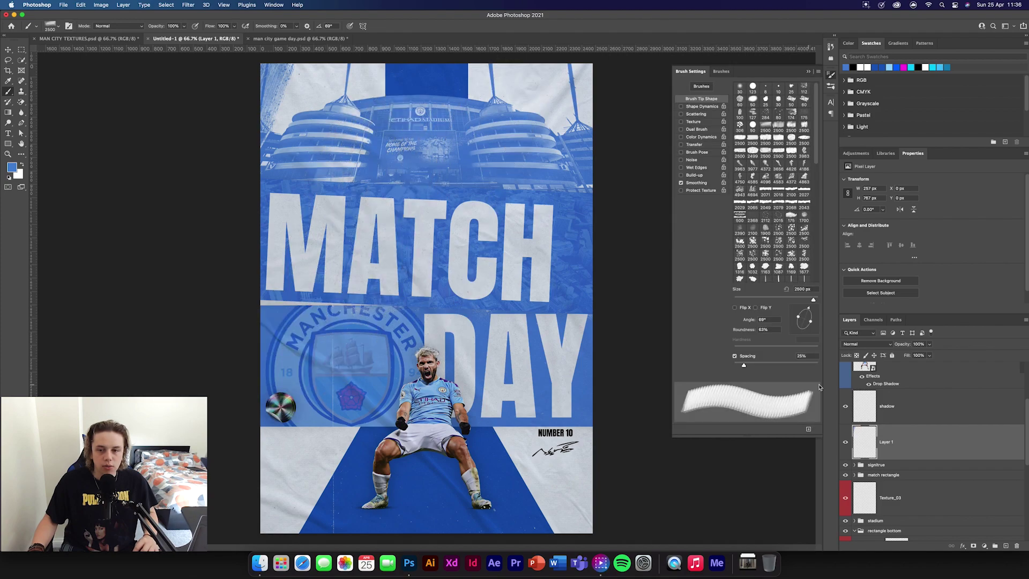
left_click_drag(808, 313, 804, 307)
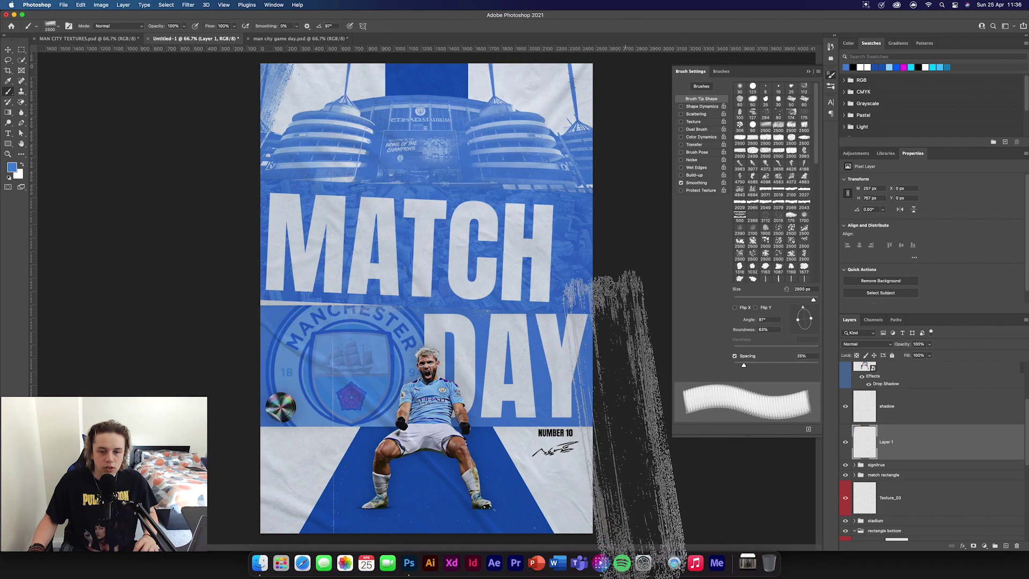
left_click_drag(803, 307, 805, 306)
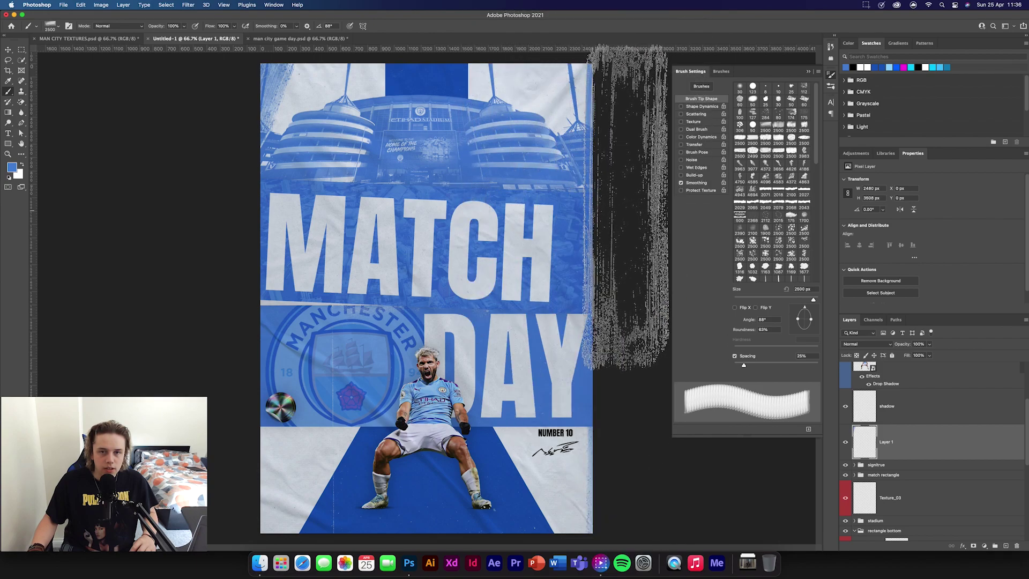
left_click_drag(805, 309, 801, 308)
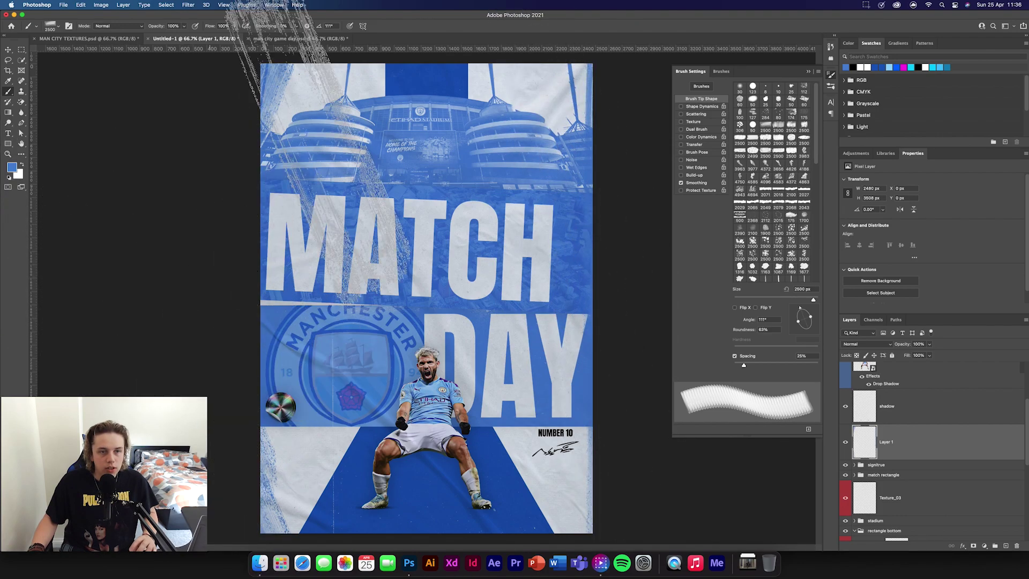
- Rotate the brush tip to 179° and paint blue texture along the poster's bottom edge, then close the brush settings and deselect the layer
left_click_drag(801, 309, 792, 317)
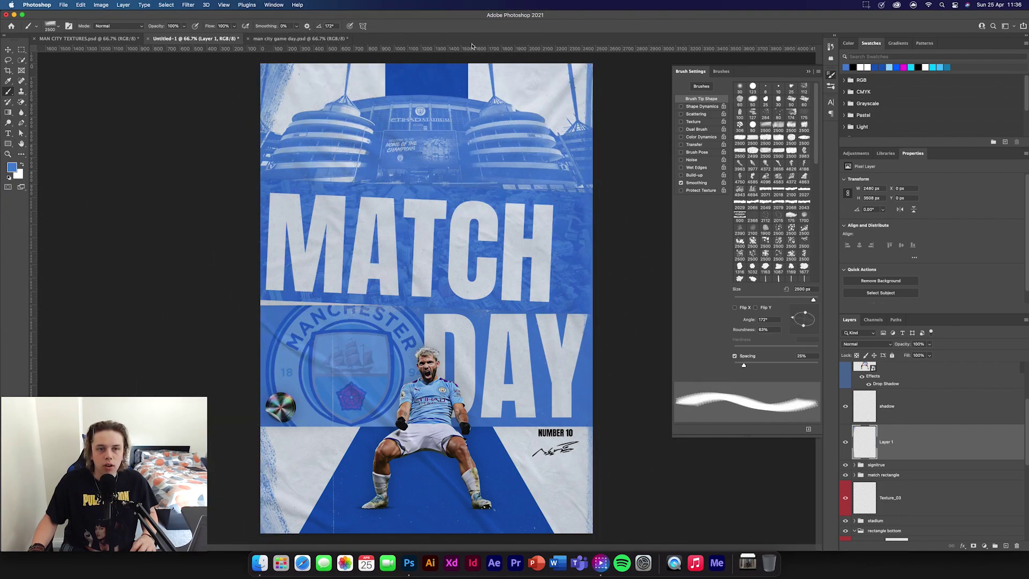
key("shift+Left")
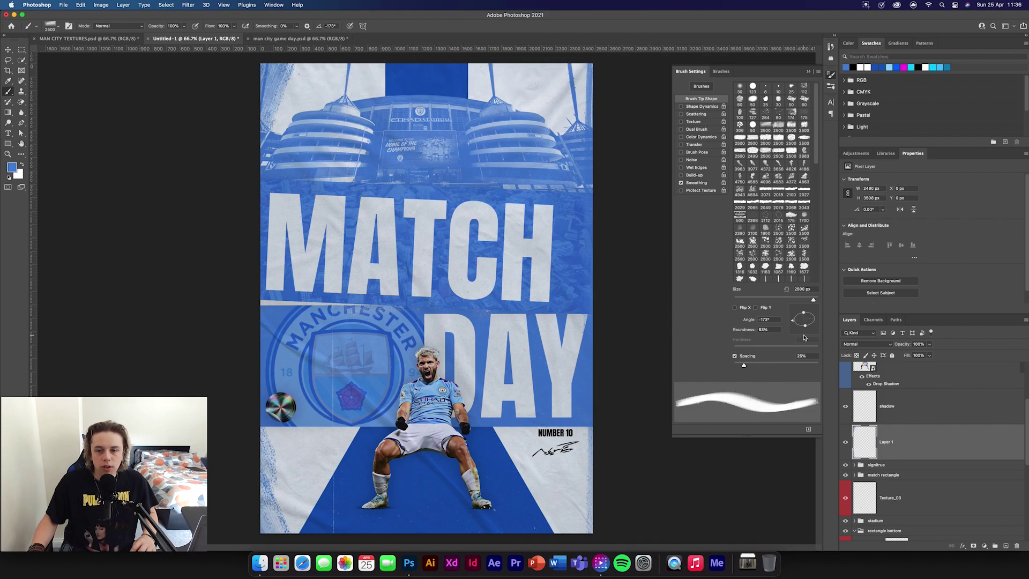
left_click_drag(791, 323, 792, 321)
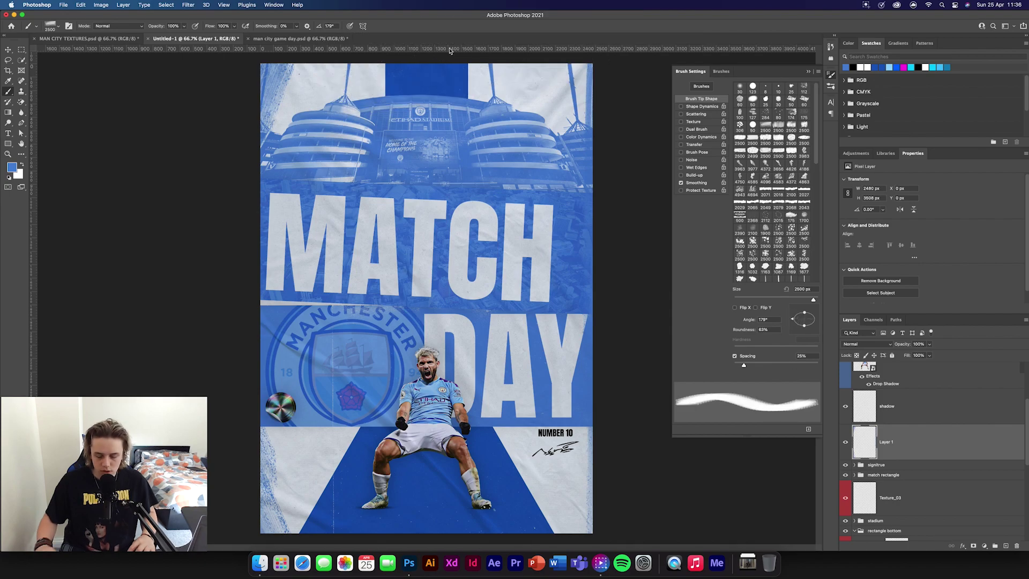
key("super+minus")
key("super+minus")
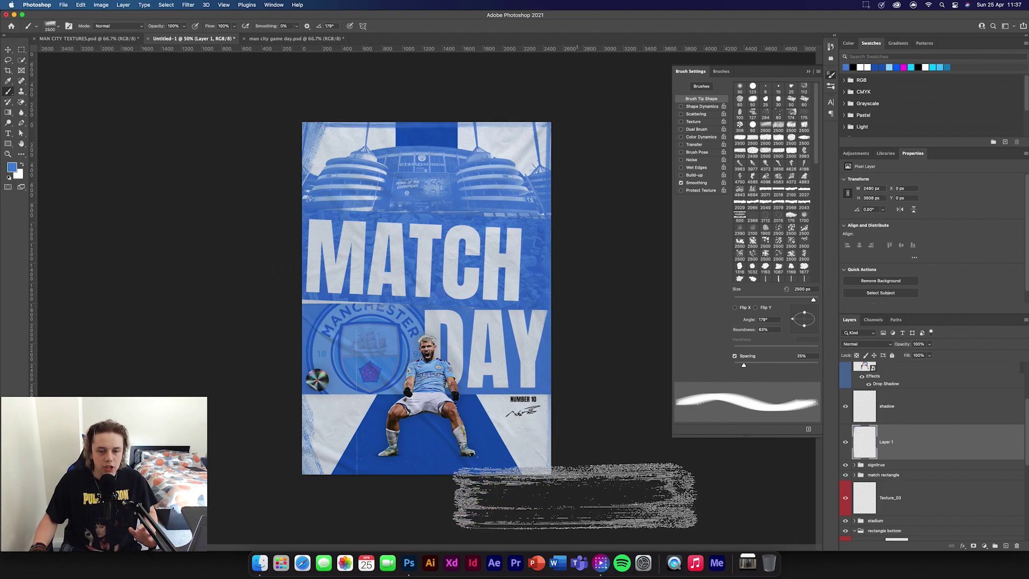
left_click(808, 72)
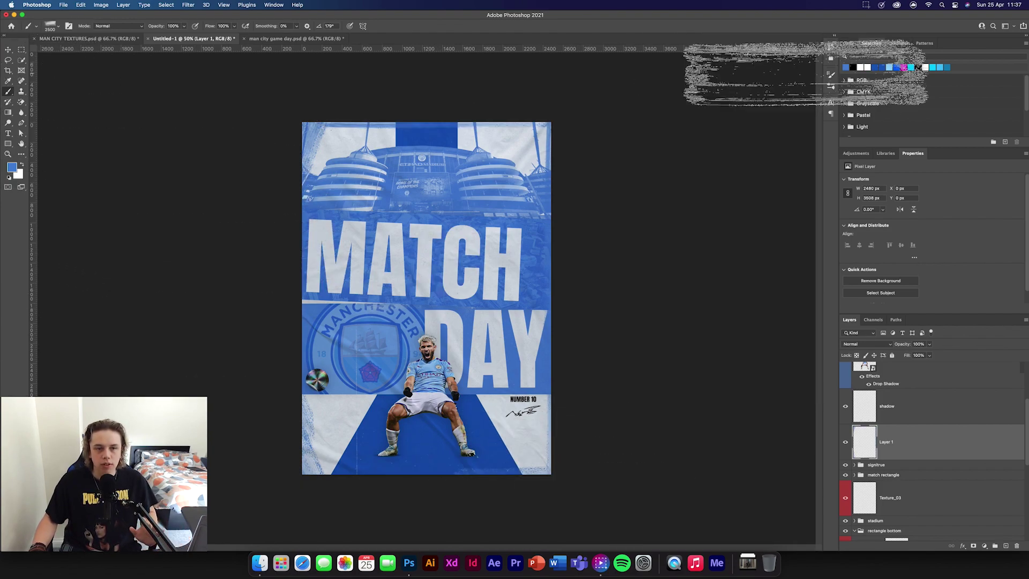
left_click(8, 50)
left_click(173, 291)
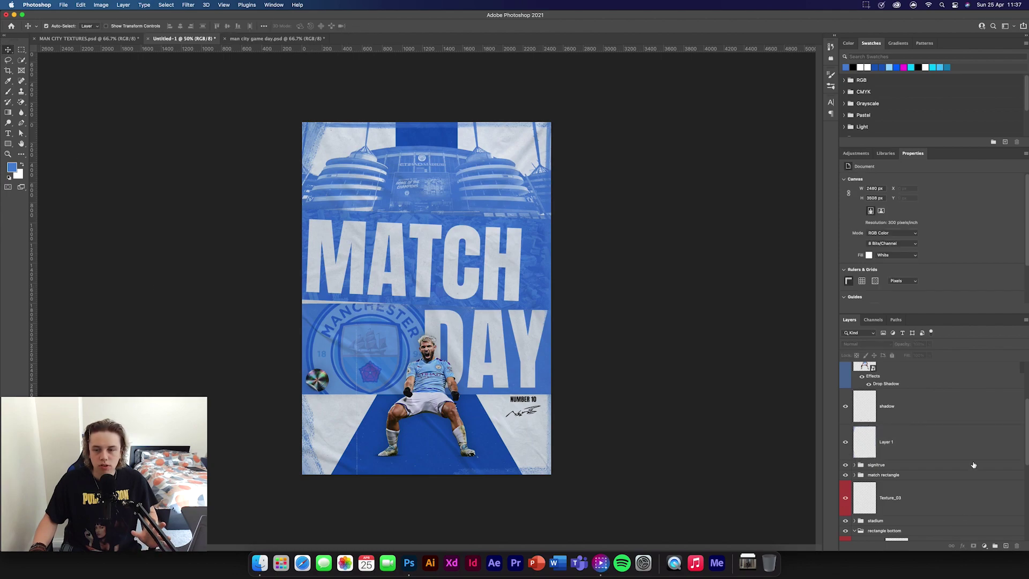
- Collapse the rectangle bottom group and stamp all visible artwork into a new merged layer above the AdobeStock paper texture
scroll(974, 465, "up", 3)
scroll(934, 429, "down", 5)
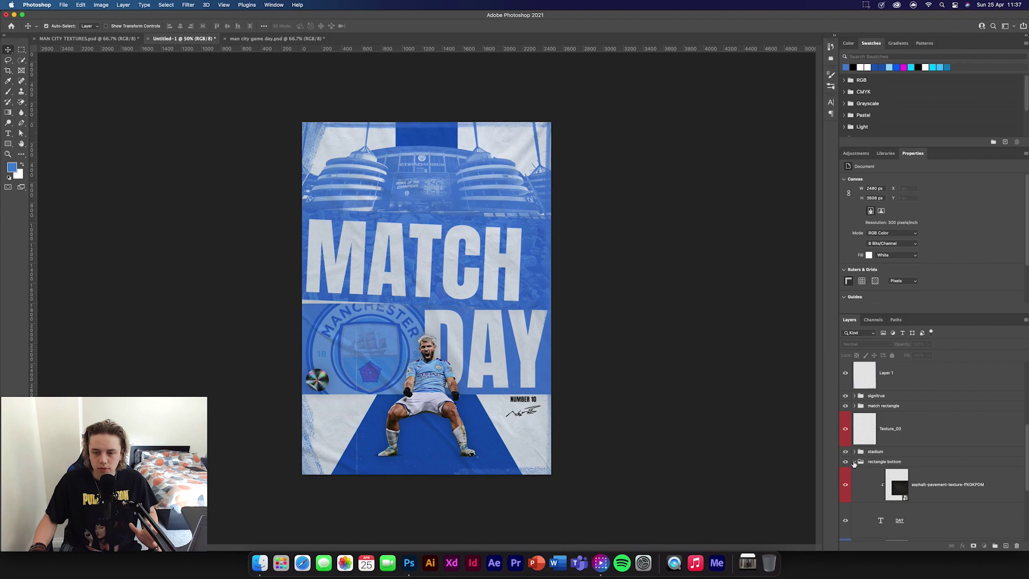
left_click(855, 463)
scroll(958, 504, "up", 4)
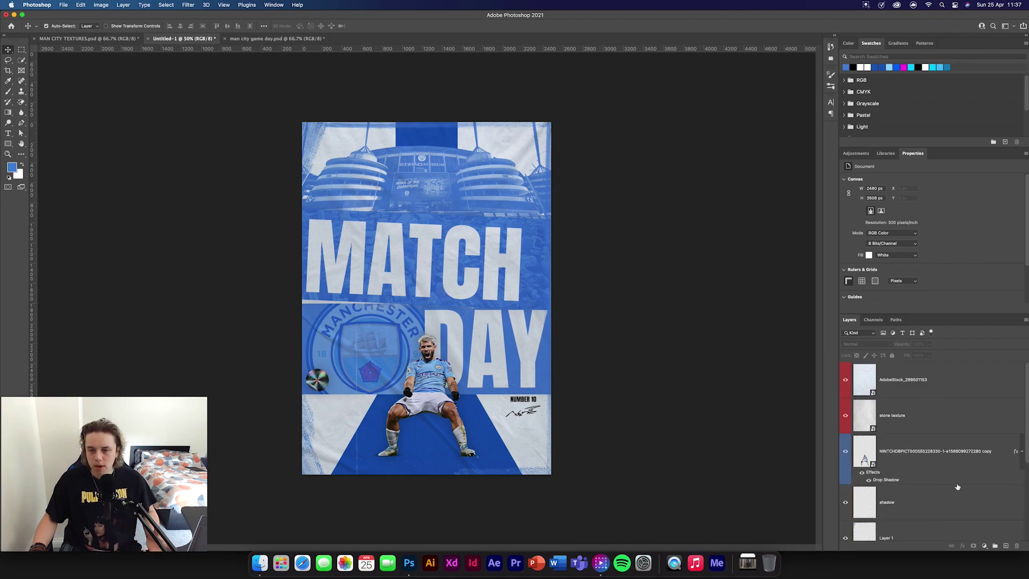
left_click(951, 398)
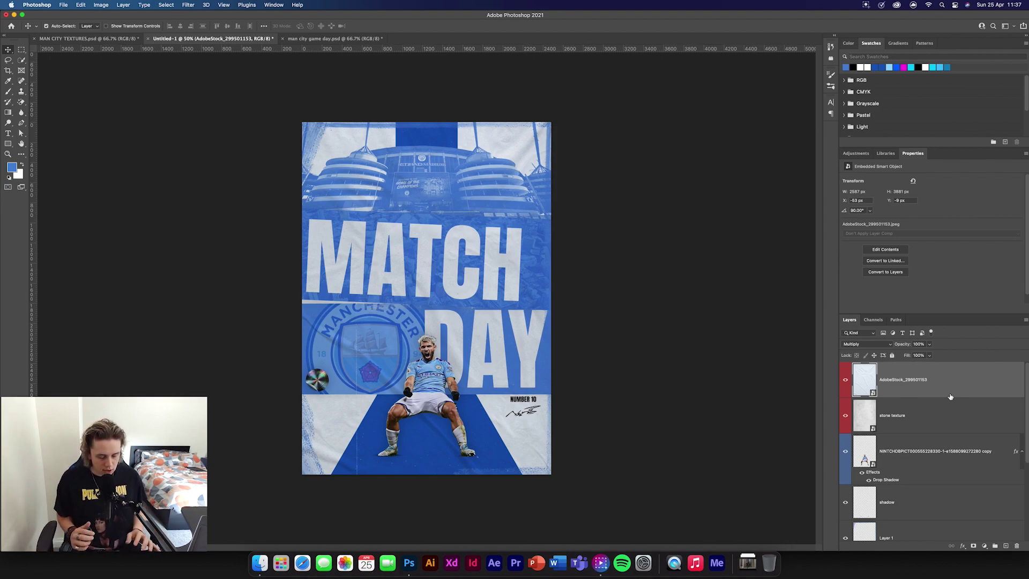
key("super+alt+shift+e")
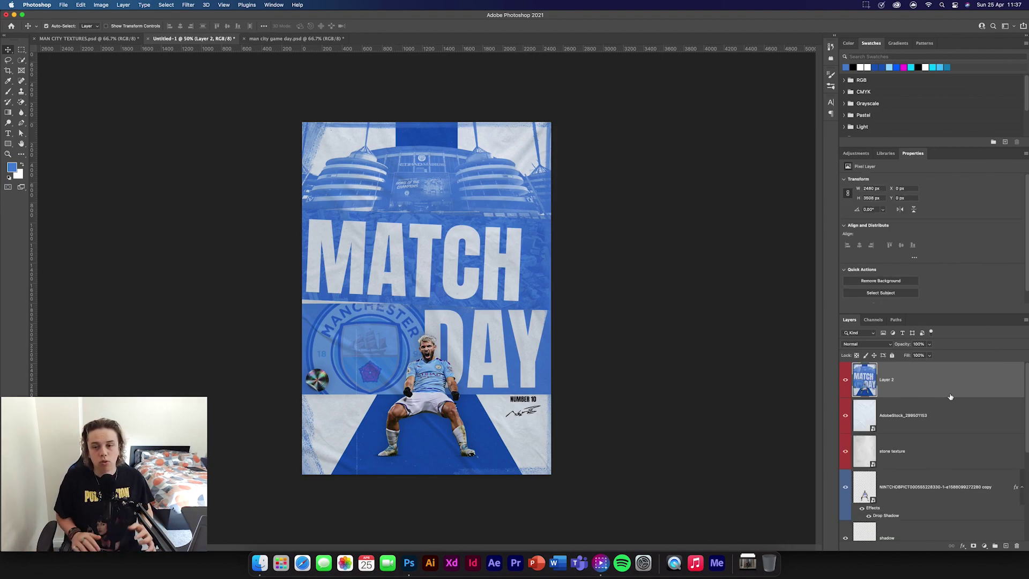
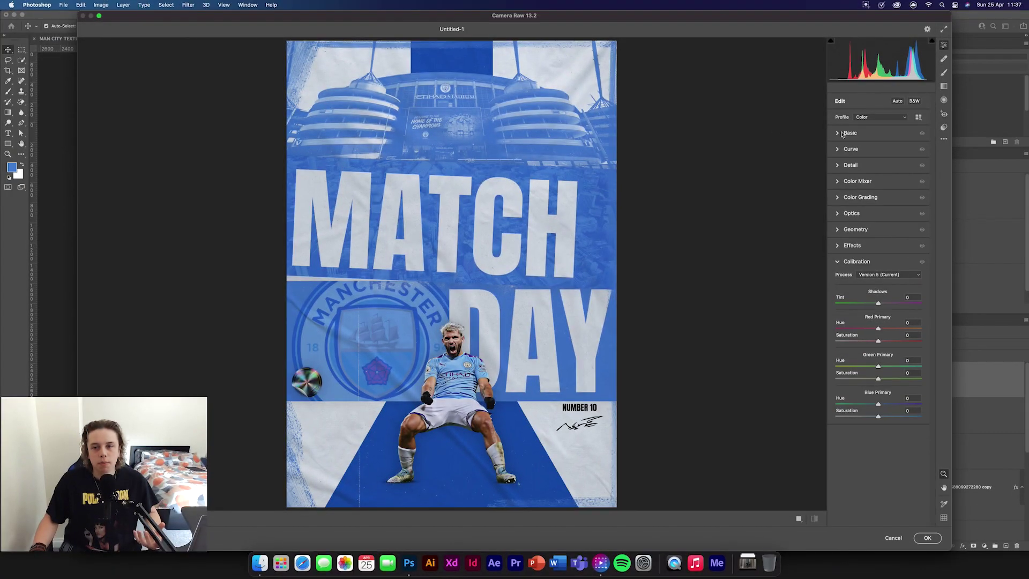
- In Camera Raw, set temperature -12, exposure +0.05, contrast +50, highlights +16, shadows -17, whites +13, blacks -11, texture +80, clarity +36 and vibrance +10
left_click(843, 134)
left_click_drag(881, 166, 880, 200)
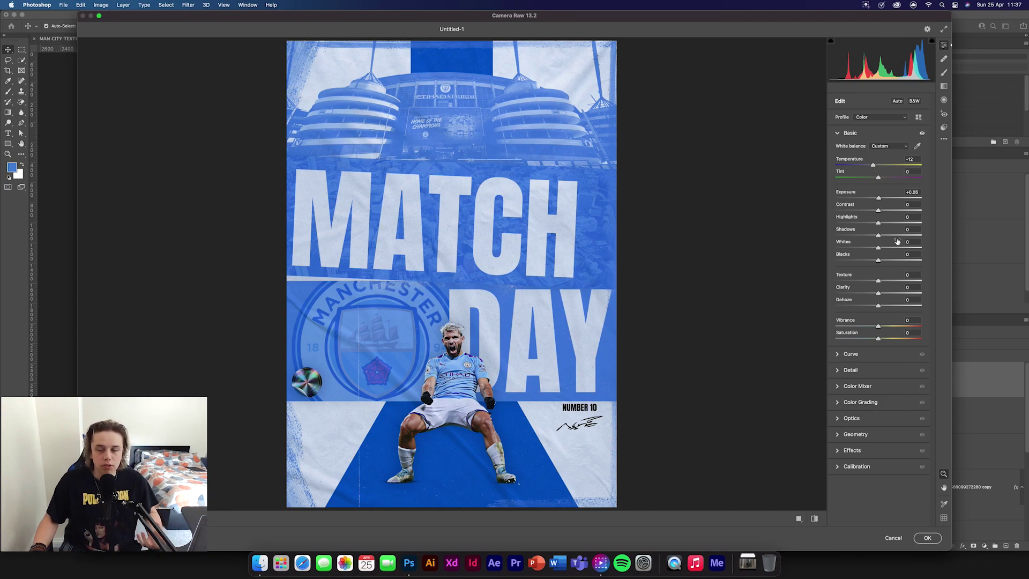
left_click_drag(879, 211, 922, 280)
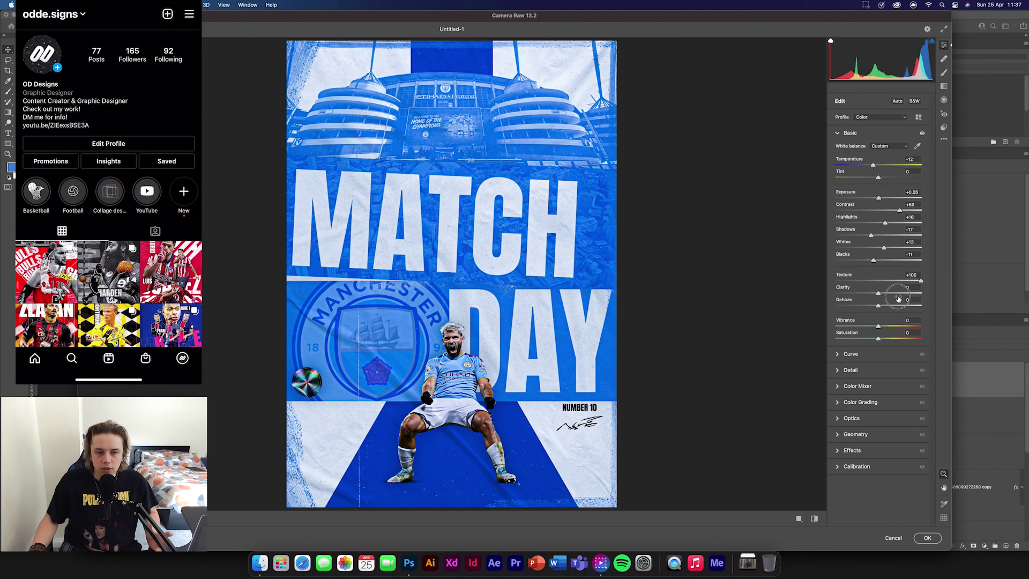
left_click_drag(879, 294, 911, 282)
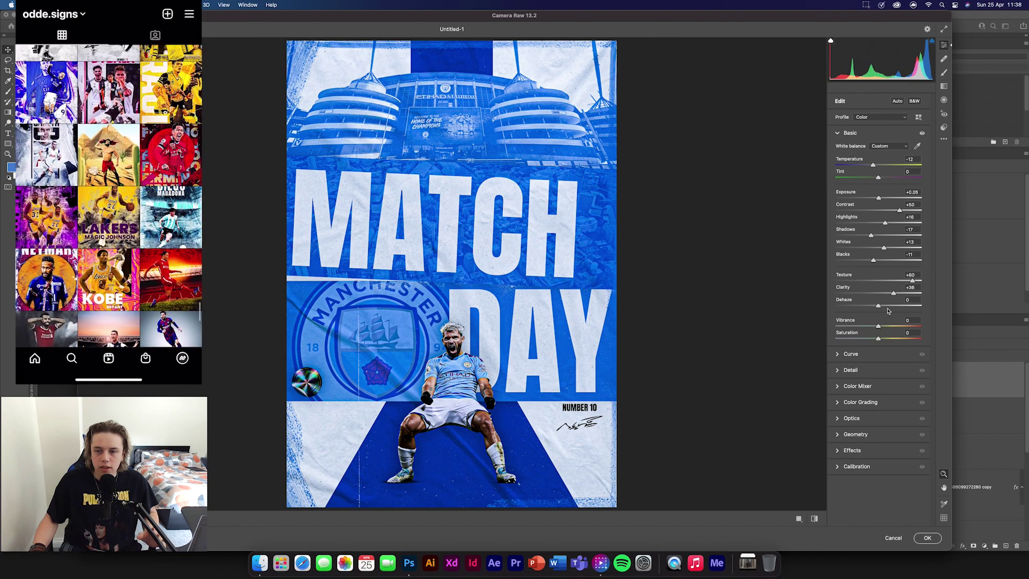
left_click_drag(878, 327, 883, 326)
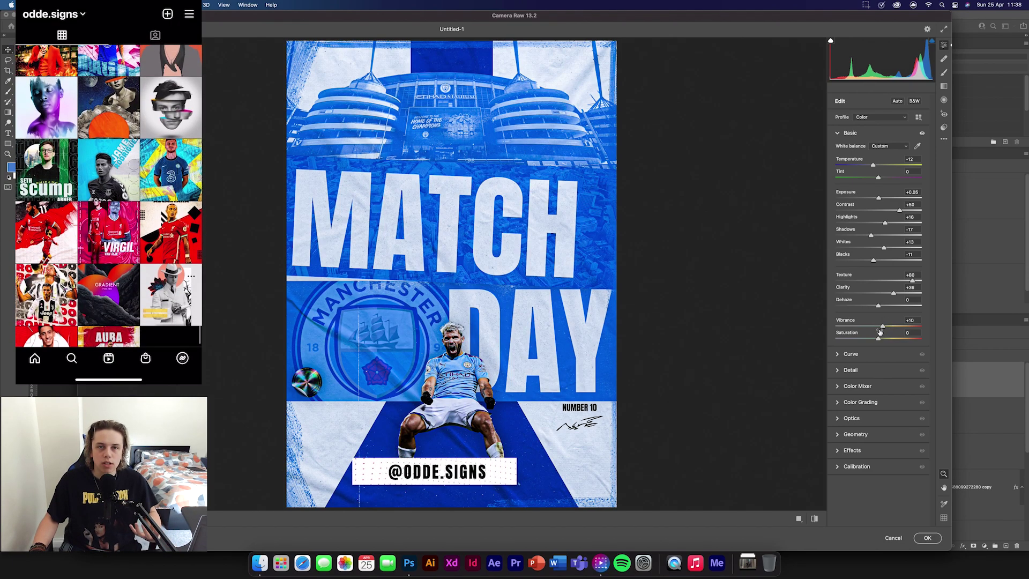
- Set sharpening to 140 and shape the point curve with a shadow point near input 52 and a highlight point at input 218, output 224
left_click(851, 370)
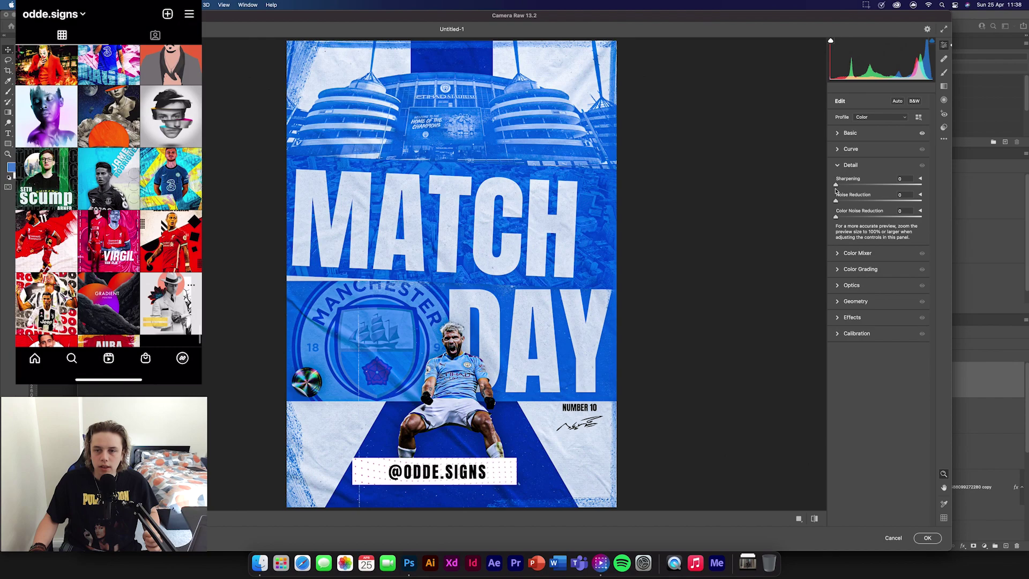
left_click_drag(837, 185, 915, 185)
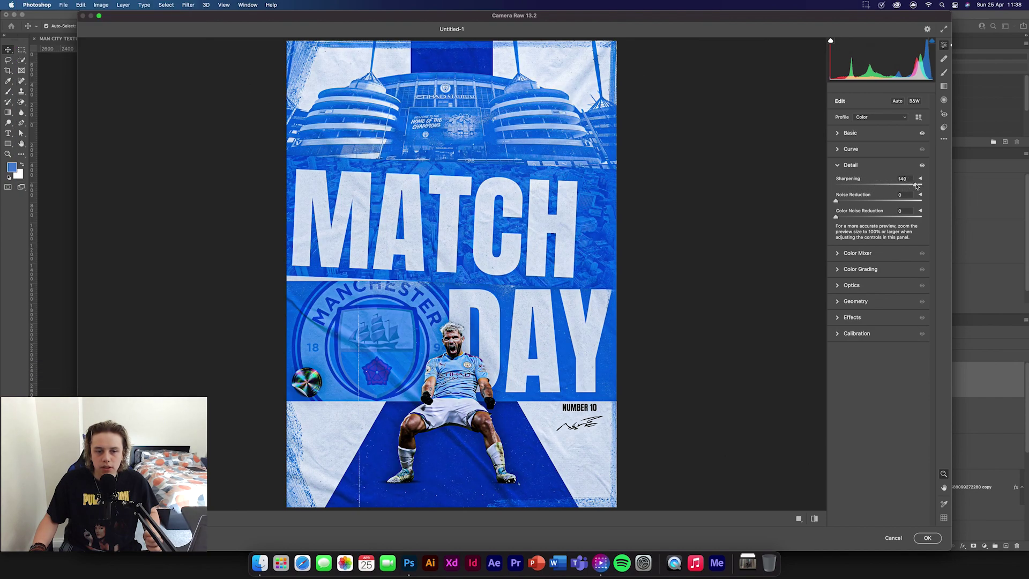
left_click(851, 149)
left_click(852, 244)
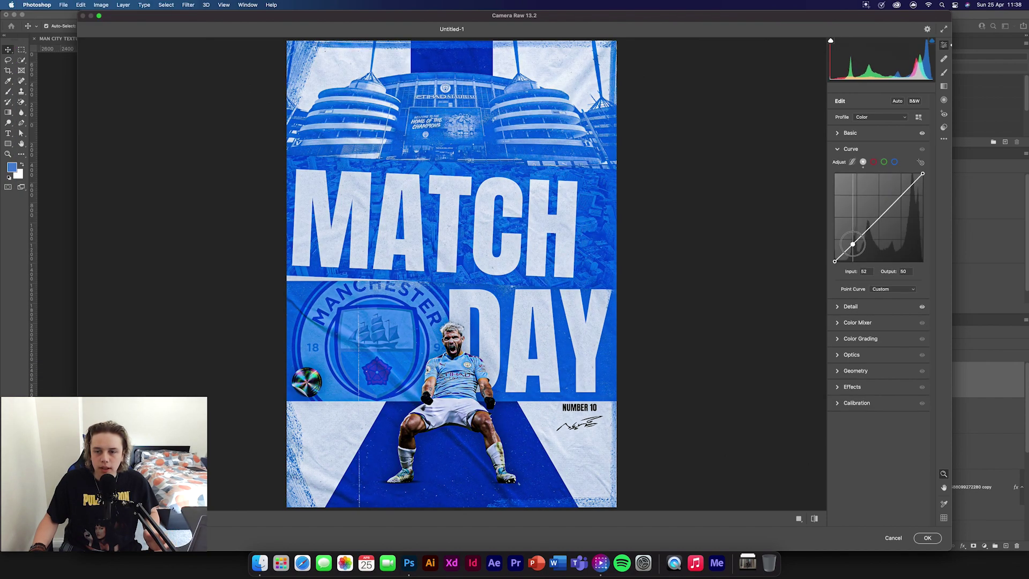
left_click(910, 185)
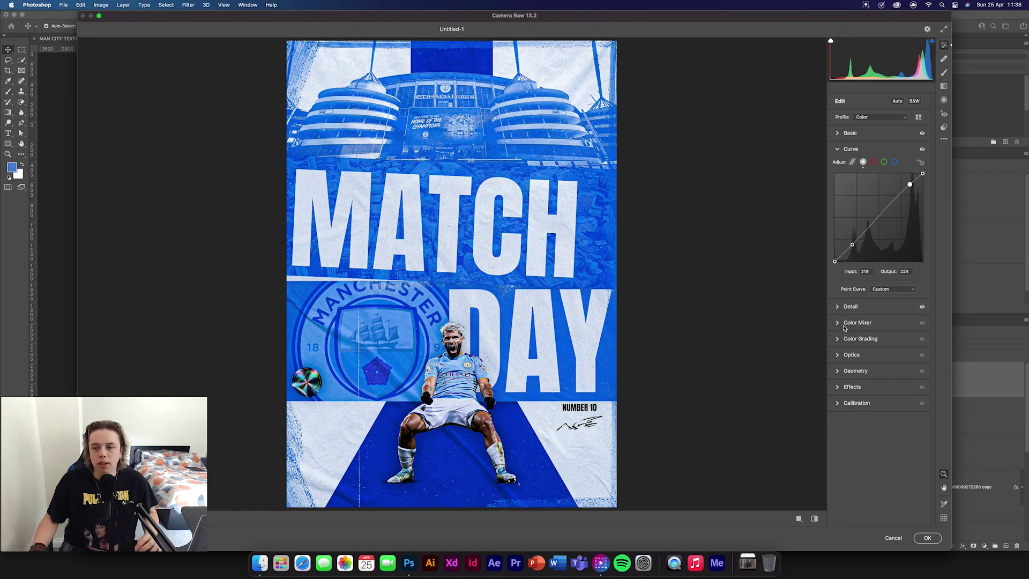
- In the Color Mixer, set the Blues hue to -15 and the Aquas luminance to +13
left_click(845, 307)
left_click(848, 255)
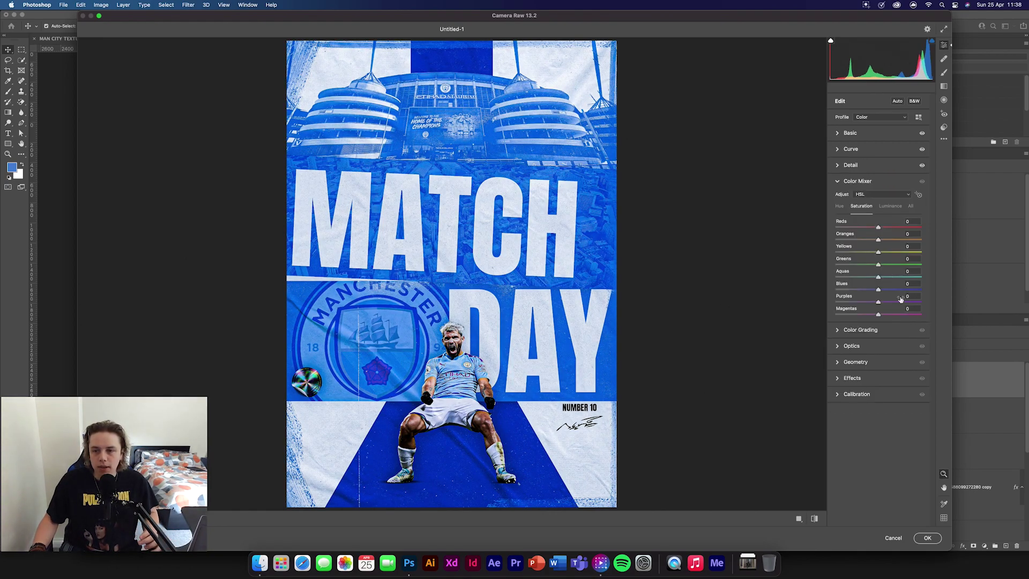
left_click(840, 206)
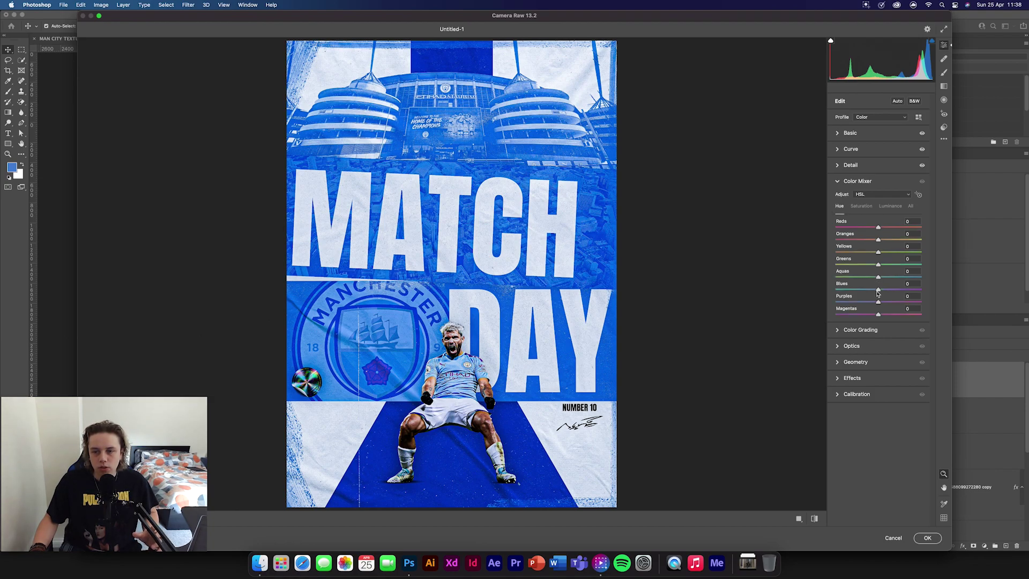
left_click_drag(878, 291, 873, 291)
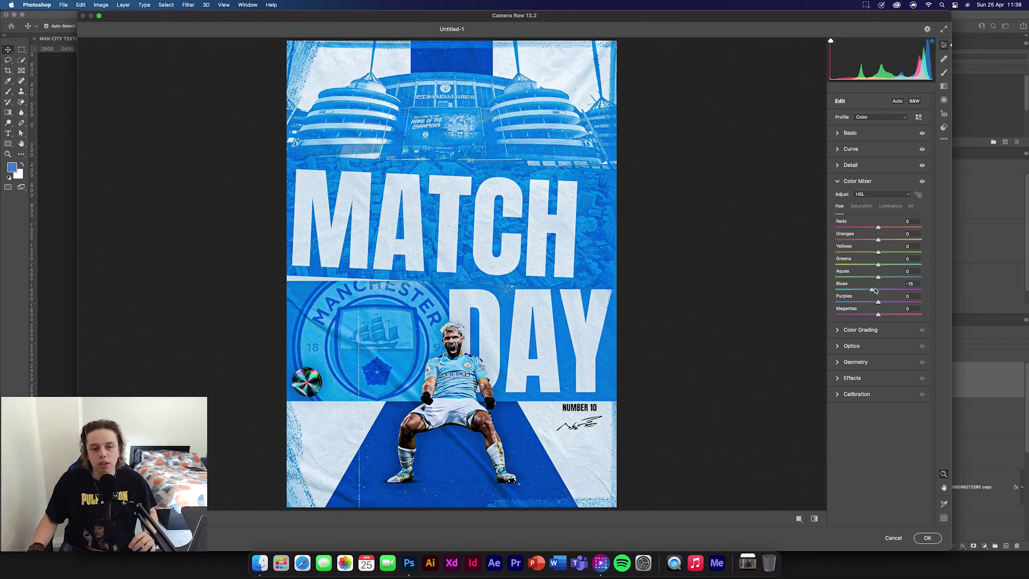
left_click(891, 206)
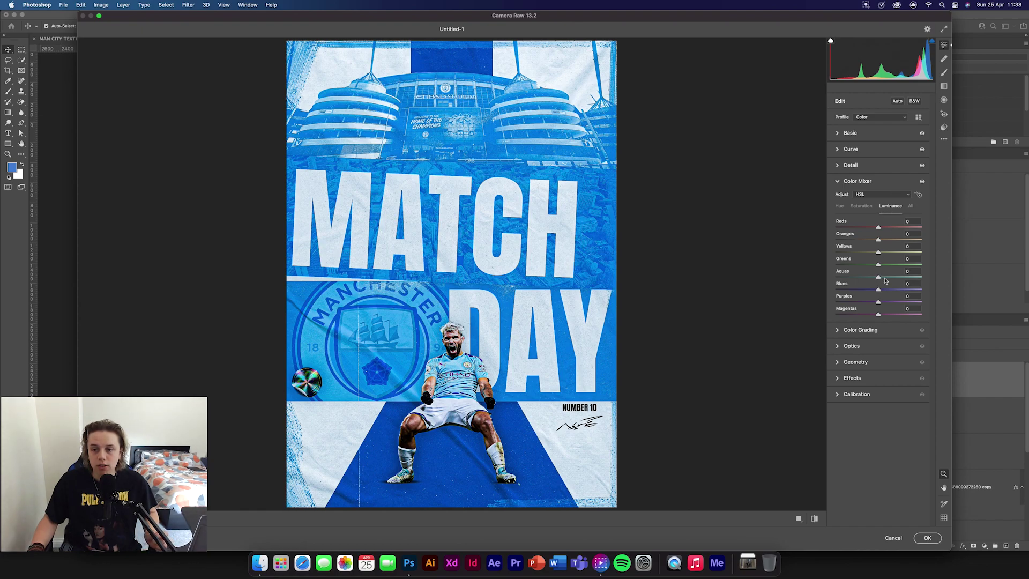
left_click_drag(879, 277, 888, 278)
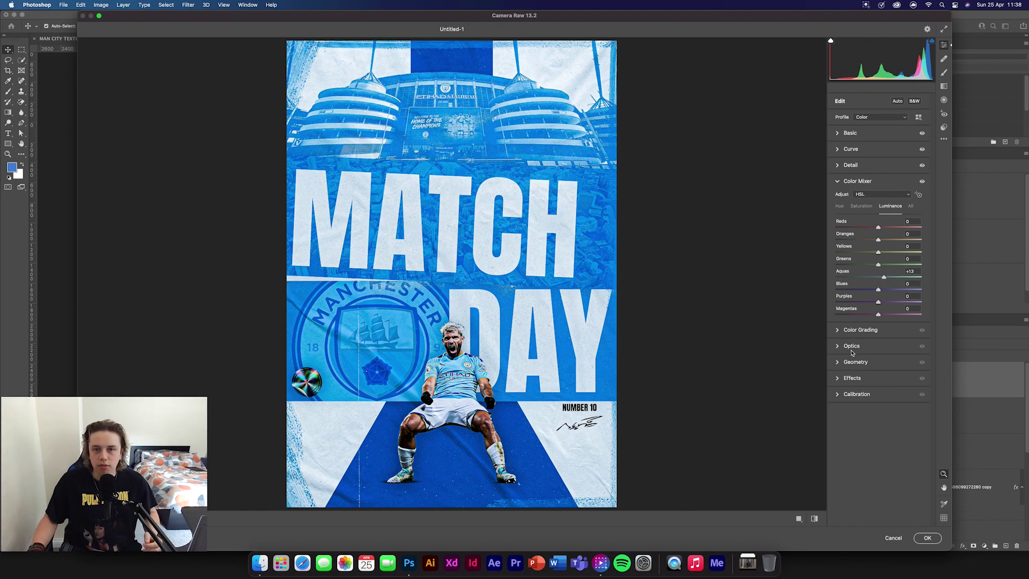
- Color-grade the shadows with hue 193 and saturation 8, tint the midtones slightly blue, and leave the highlights at saturation 0
left_click(846, 330)
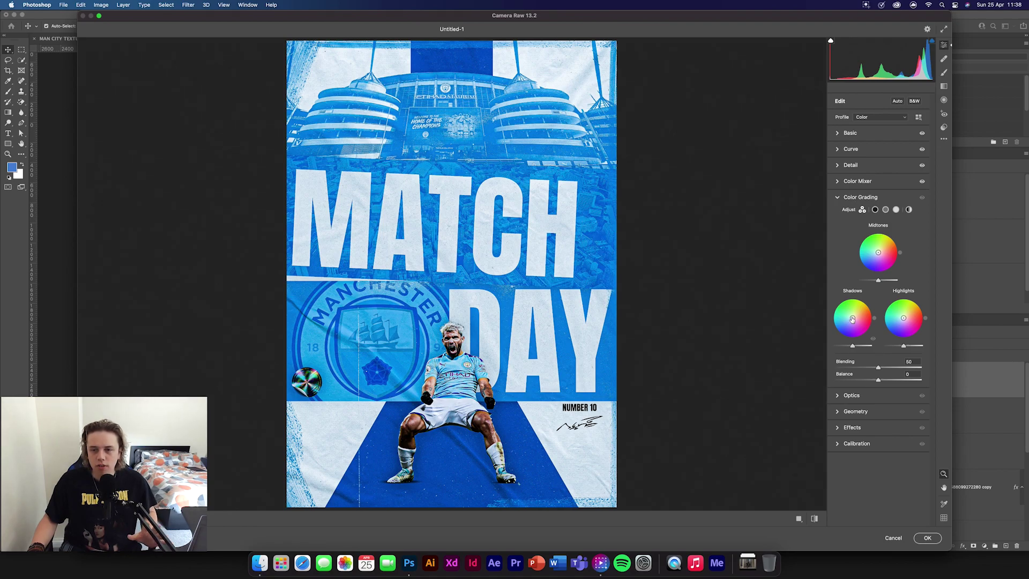
left_click_drag(853, 319, 852, 320)
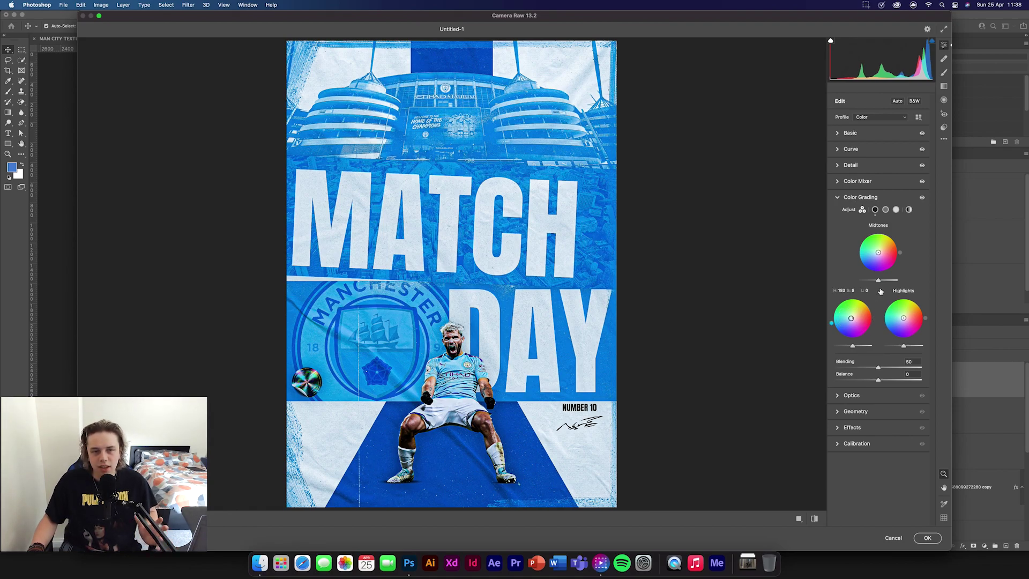
left_click_drag(878, 259, 866, 270)
left_click_drag(886, 336, 903, 319)
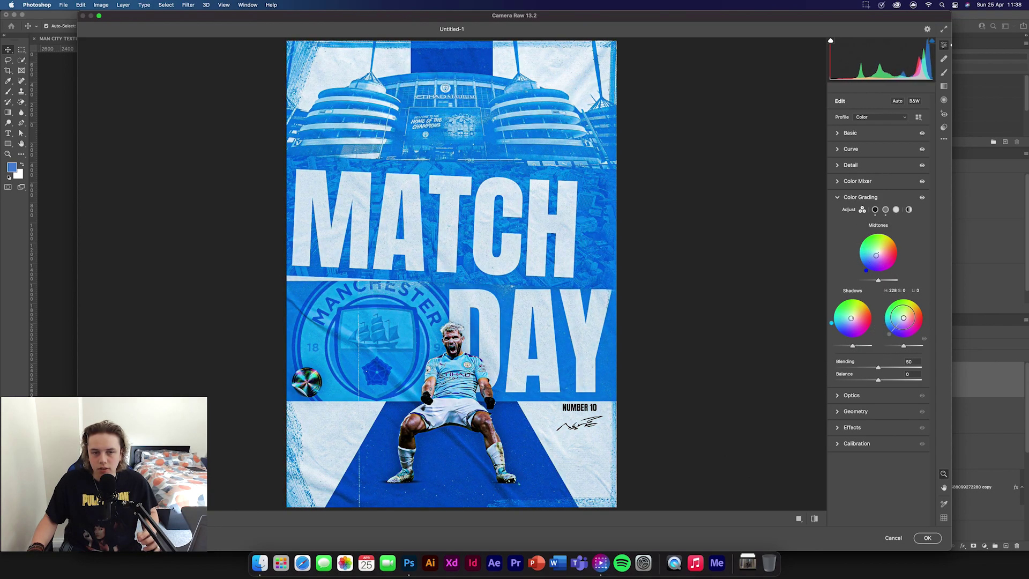
- Add a grain effect of 30 and a vignetting of -8 to the poster
left_click(840, 429)
left_click_drag(837, 265, 861, 266)
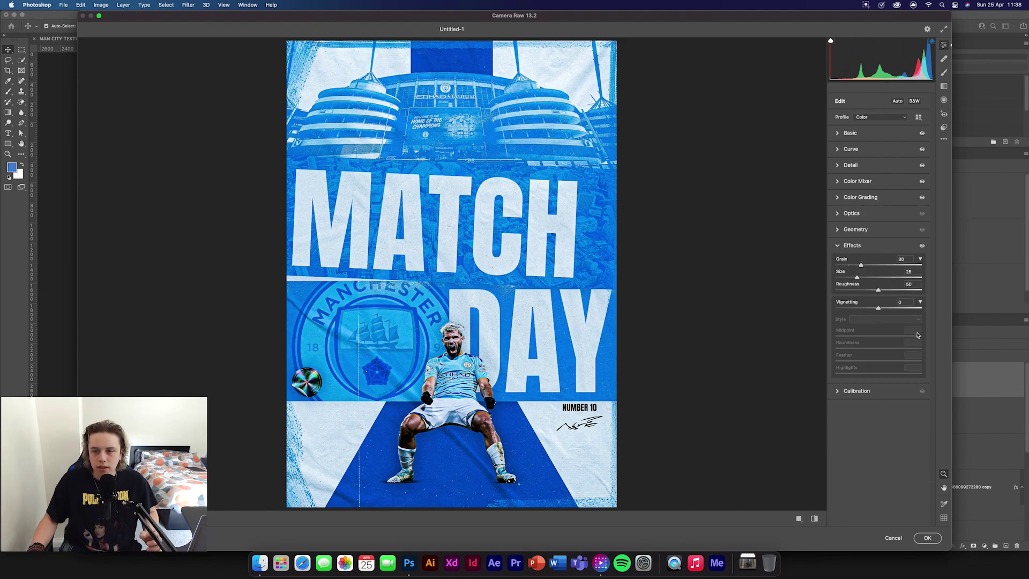
left_click_drag(878, 308, 877, 310)
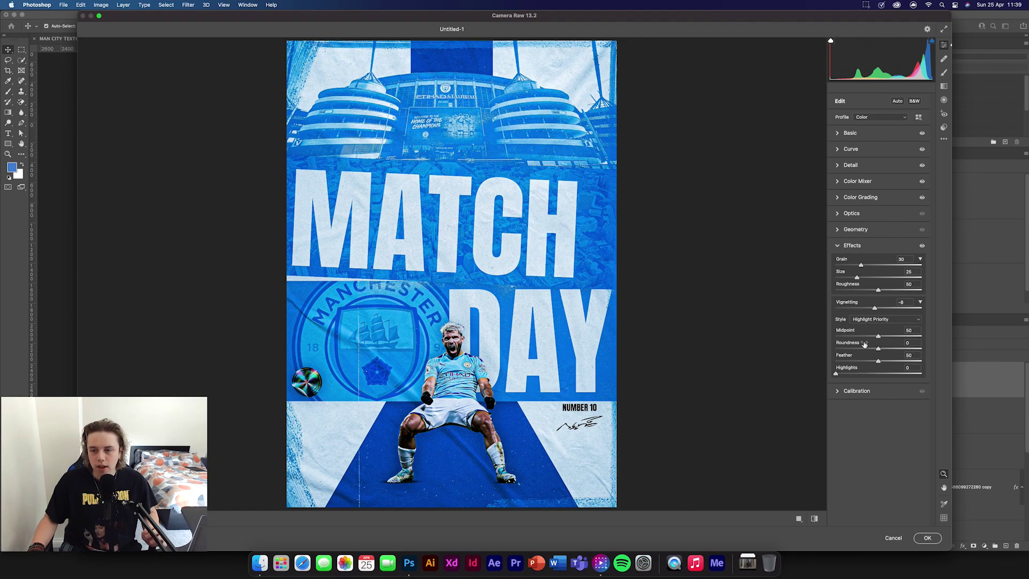
- Compare the before and after versions side by side and apply the Camera Raw adjustments to the merged layer
left_click(839, 391)
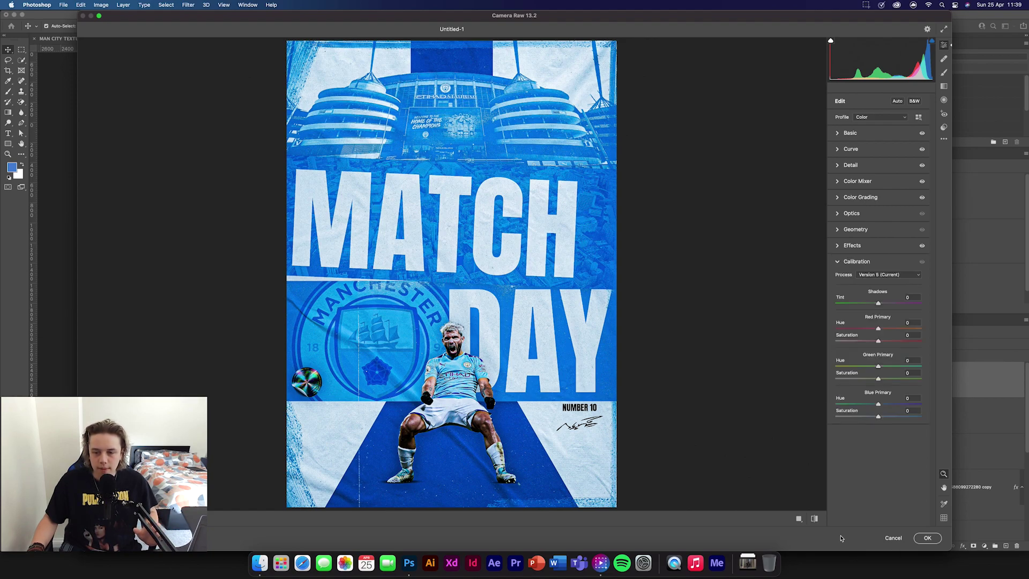
left_click(800, 519)
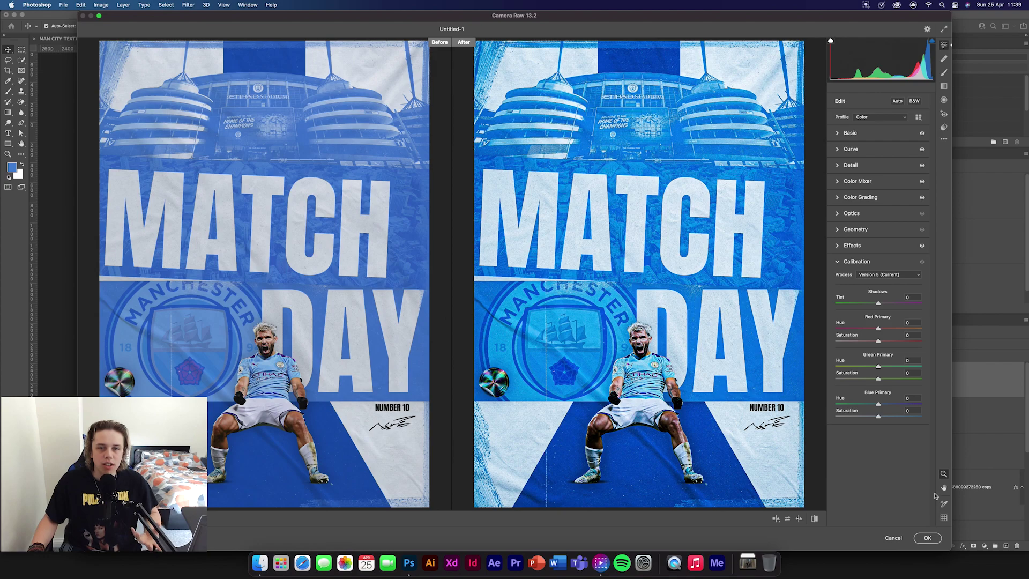
left_click(928, 537)
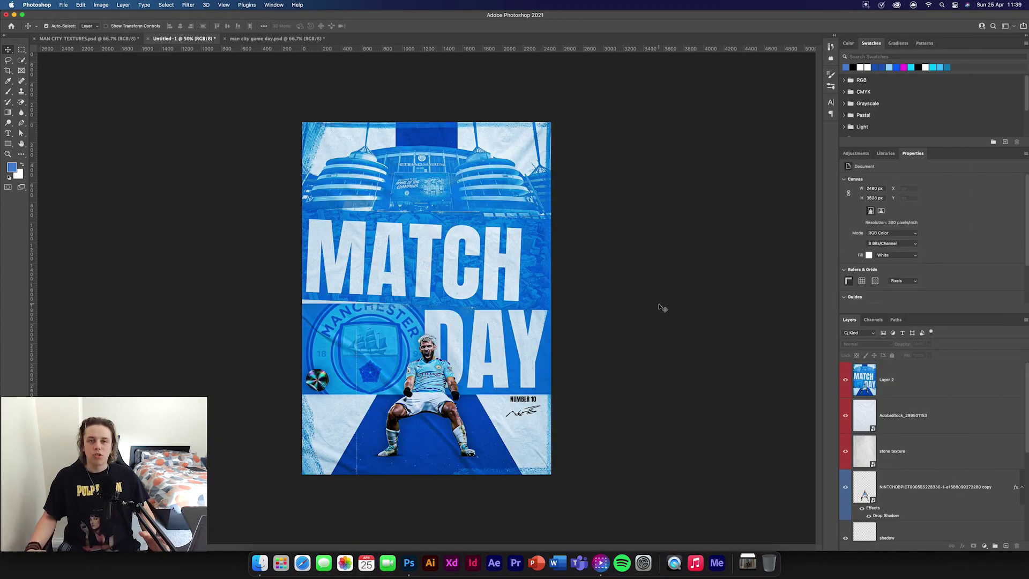